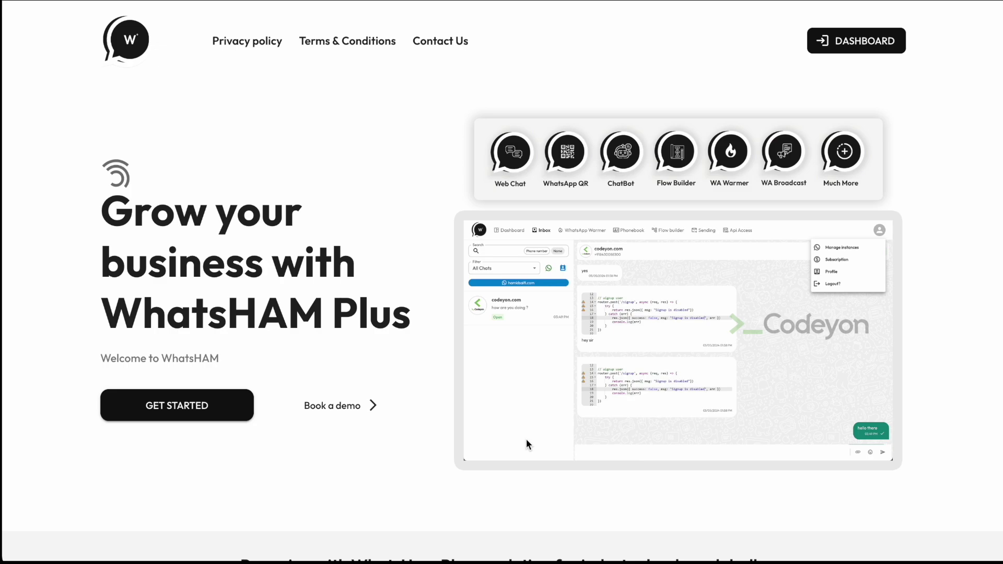
# Browse the landing page, previewing the Chatbot, Flow builder and WhatsApp Warmer feature demos.
pyautogui.scroll(-5, 574, 283)
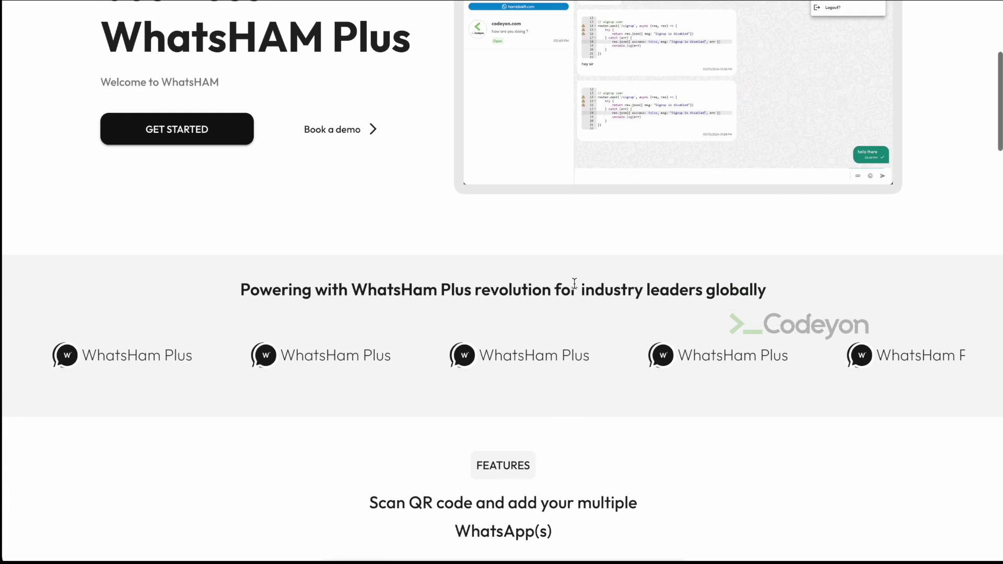
pyautogui.scroll(-3, 575, 283)
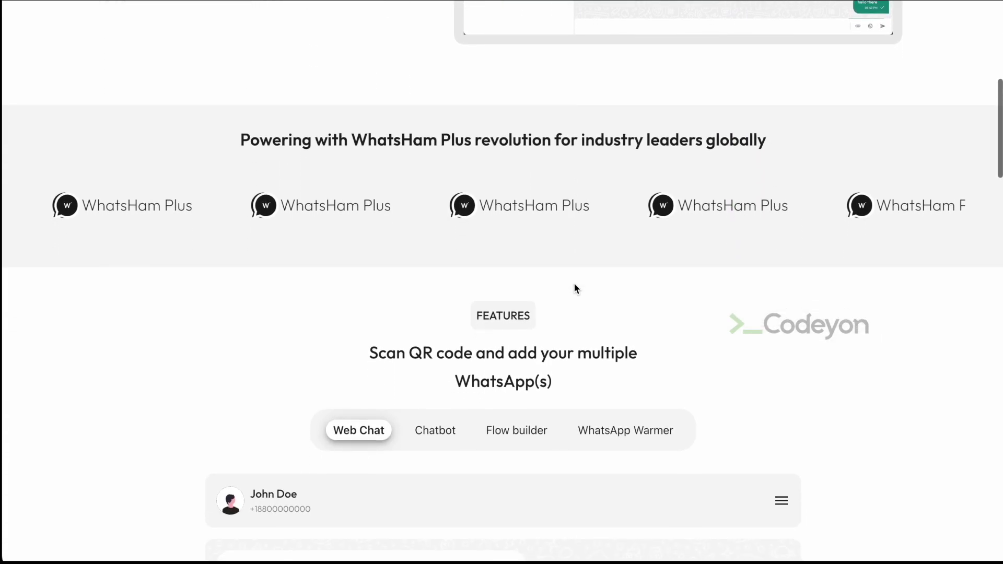
pyautogui.scroll(-12, 574, 283)
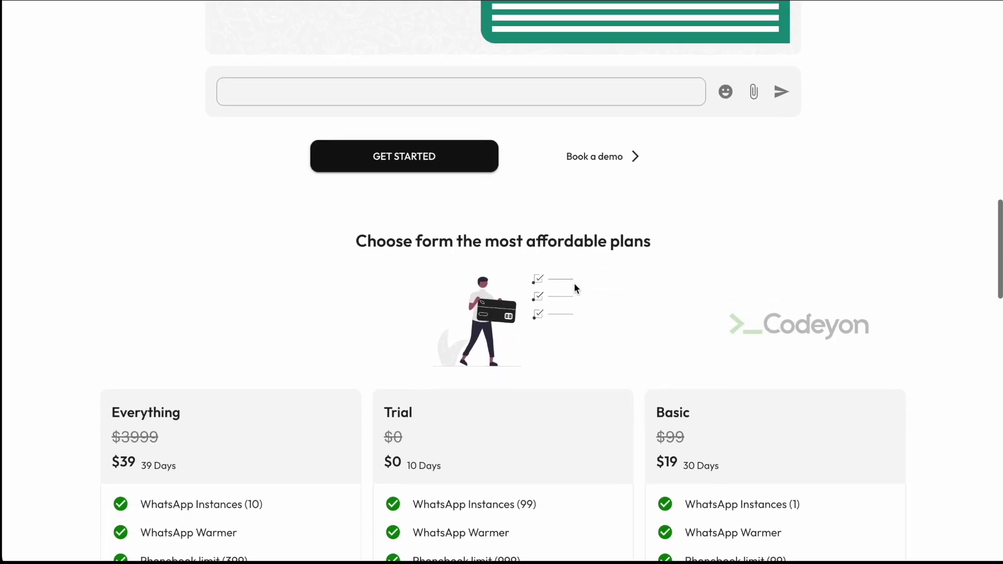
pyautogui.scroll(10, 574, 283)
pyautogui.scroll(-1, 574, 283)
pyautogui.click(446, 265)
pyautogui.click(515, 266)
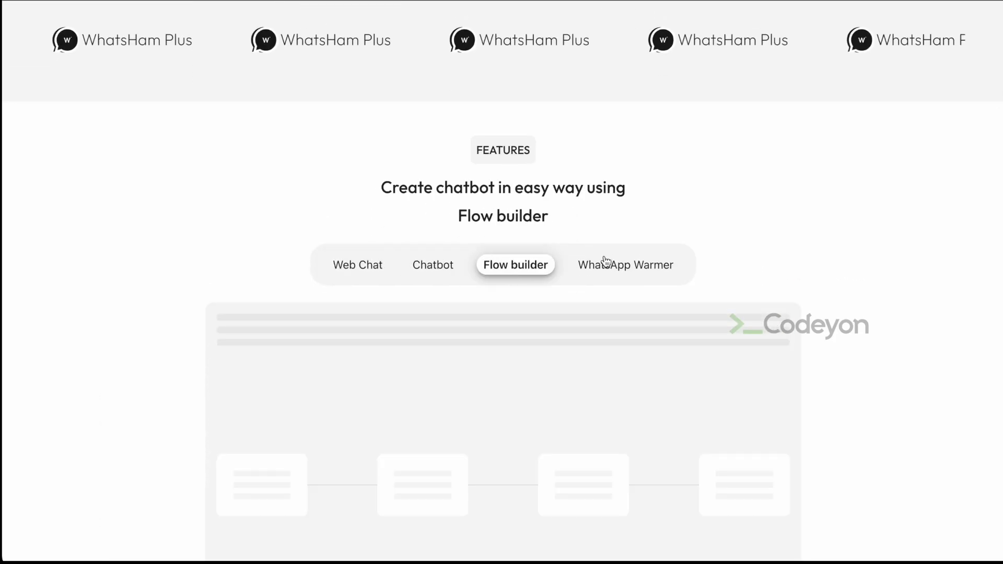
pyautogui.click(617, 264)
pyautogui.scroll(-9, 674, 223)
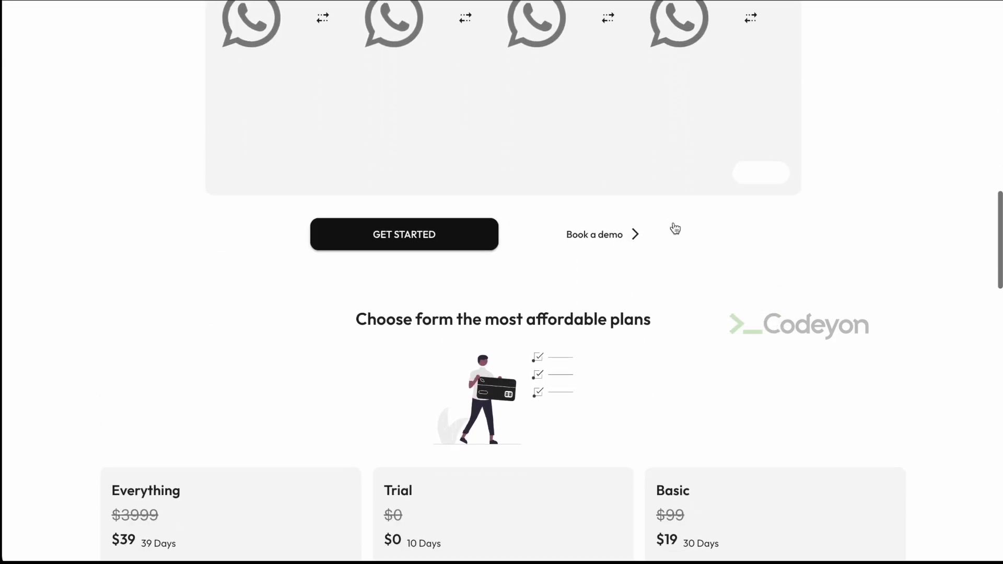
pyautogui.scroll(-14, 676, 229)
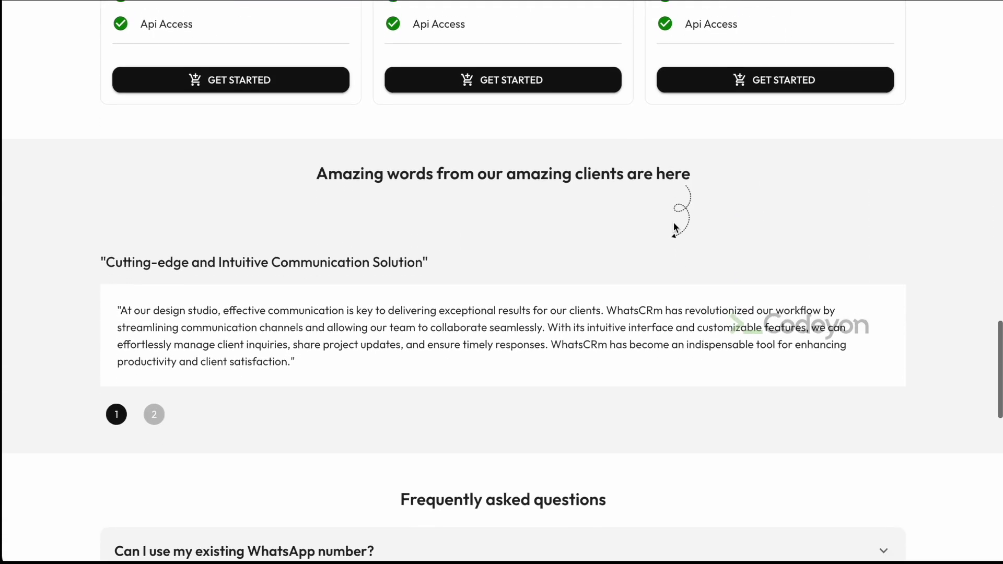
pyautogui.scroll(-15, 674, 228)
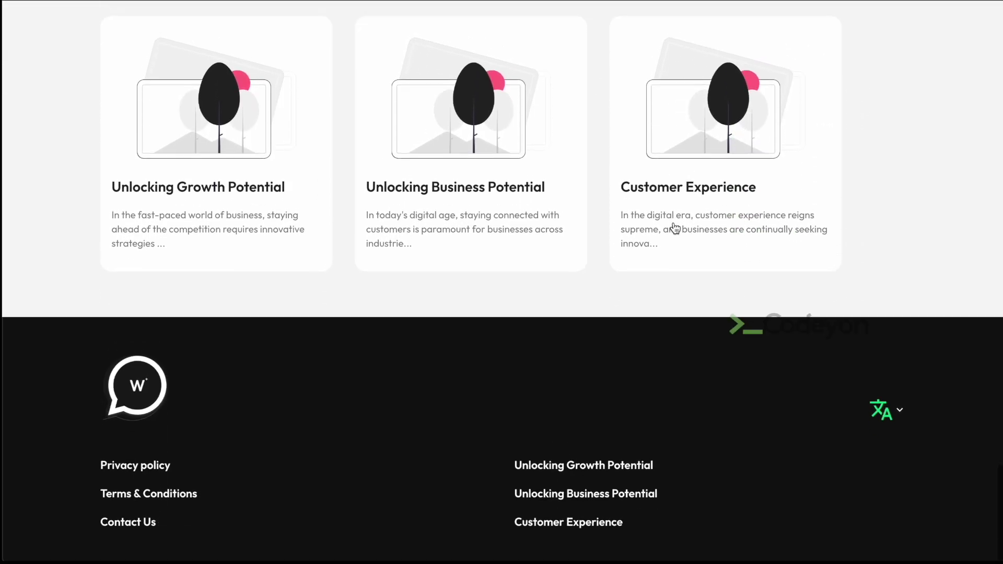
pyautogui.scroll(20, 674, 228)
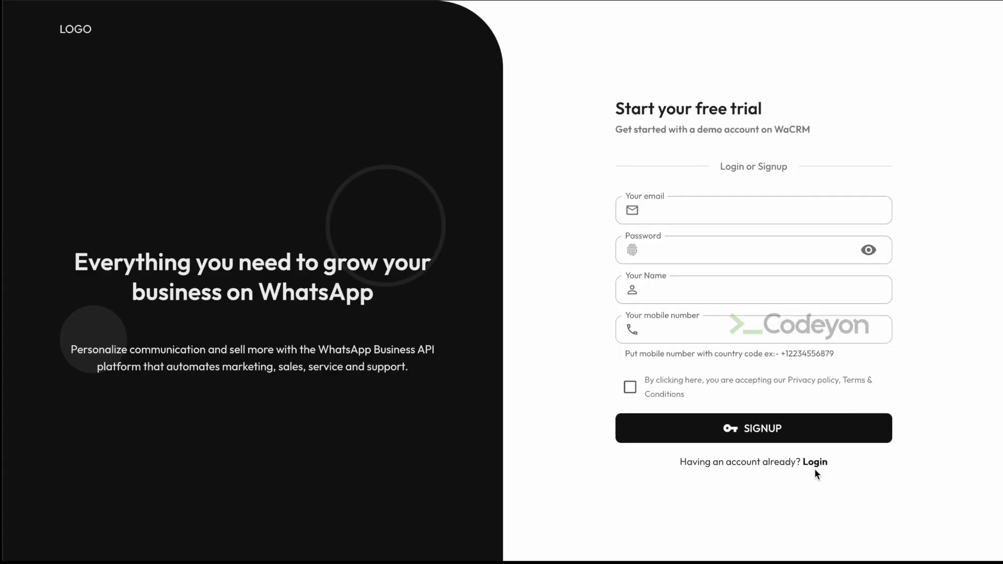
# Log in with the demo account's e-mail and password, checking the password before submitting.
pyautogui.click(815, 463)
pyautogui.click(764, 267)
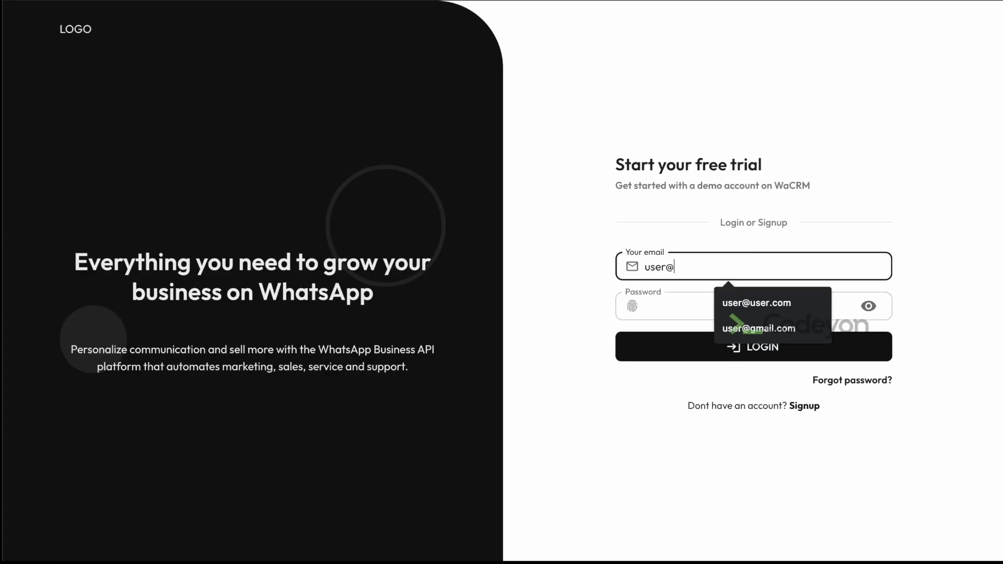
pyautogui.press('Tab')
pyautogui.click(868, 306)
pyautogui.click(868, 306)
pyautogui.click(817, 345)
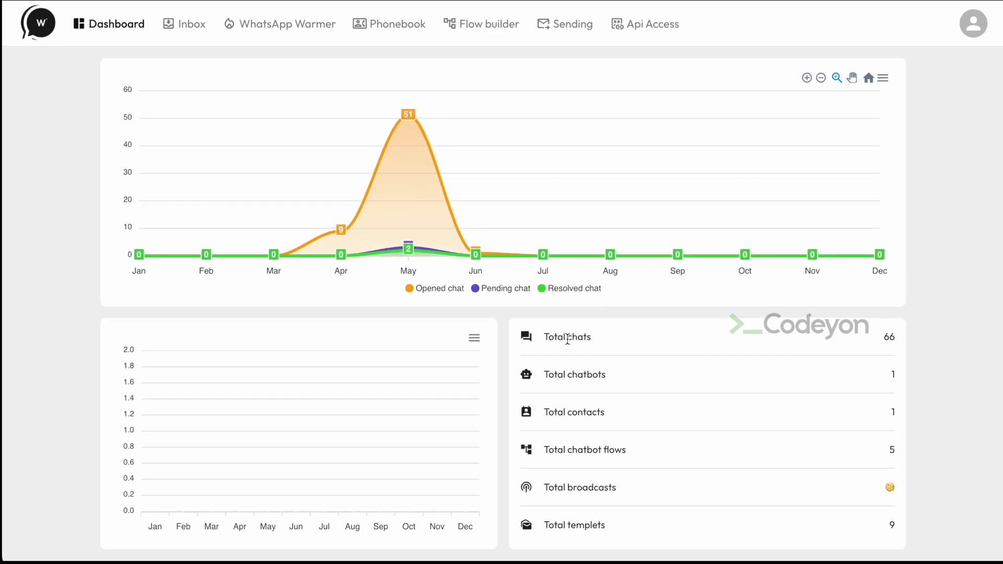
pyautogui.moveTo(541, 337); pyautogui.dragTo(664, 339)
pyautogui.moveTo(607, 368); pyautogui.dragTo(538, 367)
pyautogui.click(538, 367)
pyautogui.moveTo(544, 412); pyautogui.dragTo(652, 415)
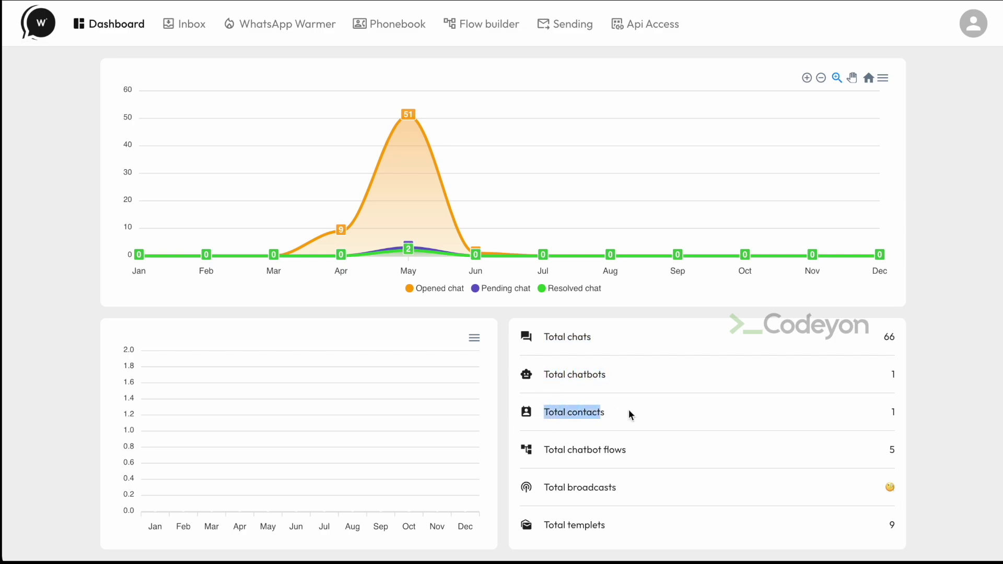
pyautogui.click(650, 442)
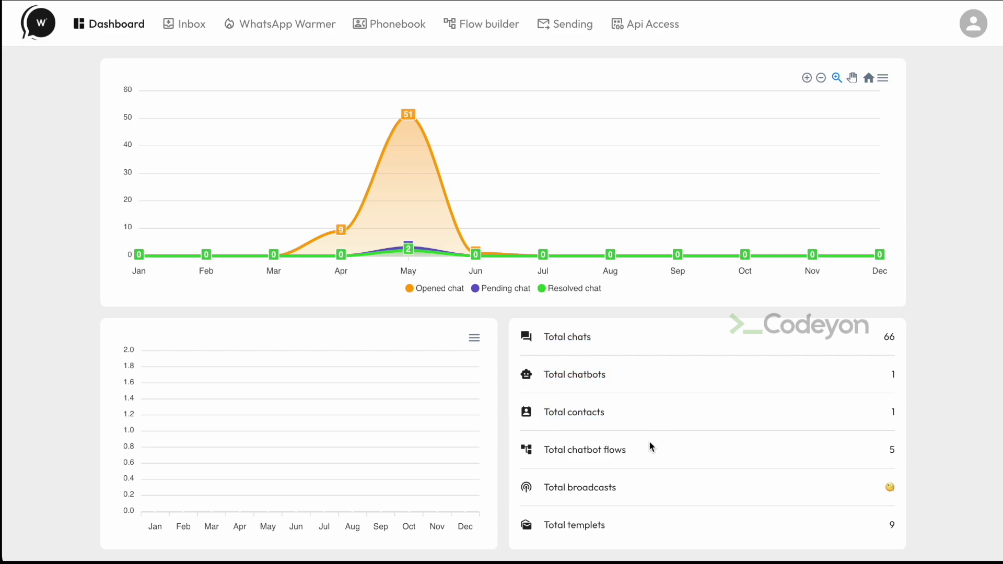
# Open Manage instances and delete the unused new instance.
pyautogui.click(967, 28)
pyautogui.click(934, 72)
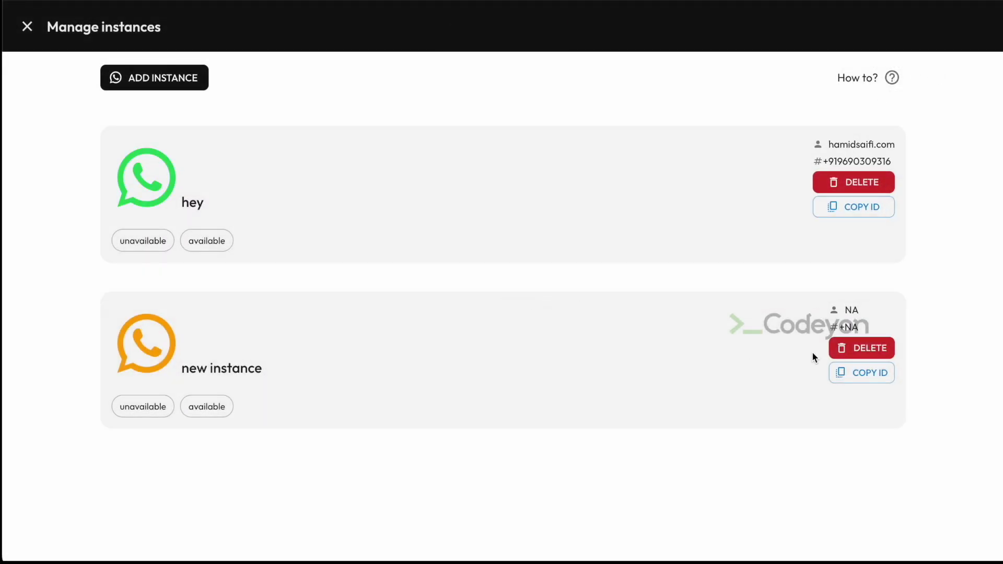
pyautogui.click(836, 350)
pyautogui.press('Return')
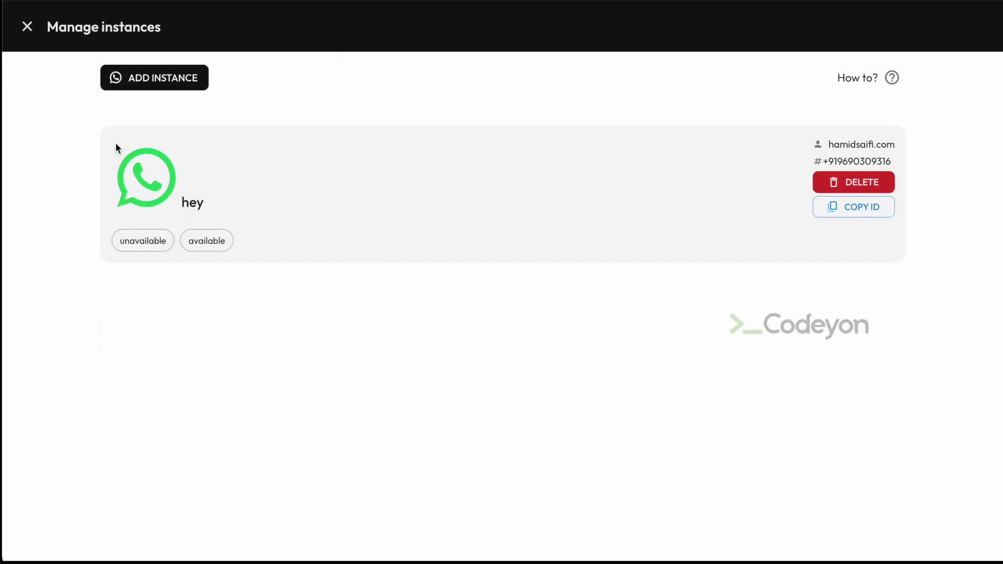
pyautogui.moveTo(115, 145); pyautogui.dragTo(898, 293)
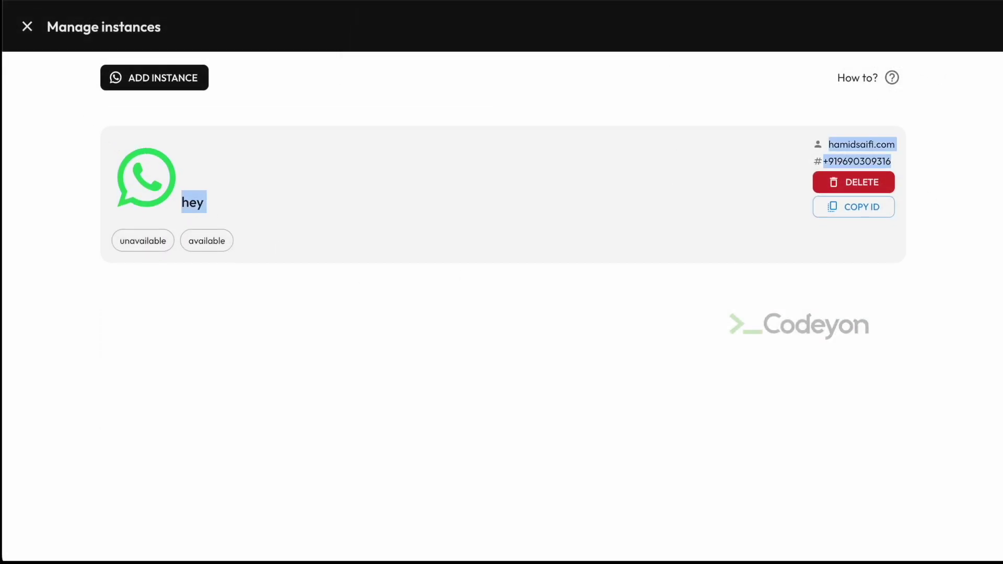
pyautogui.click(873, 272)
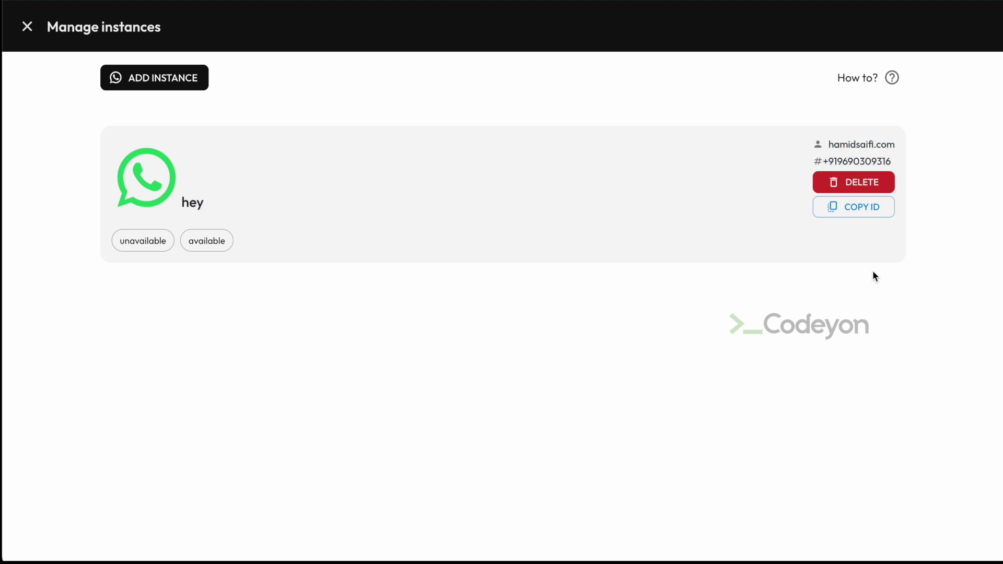
# Add an instance named 'testing name' and create it to bring up its QR code.
pyautogui.click(189, 78)
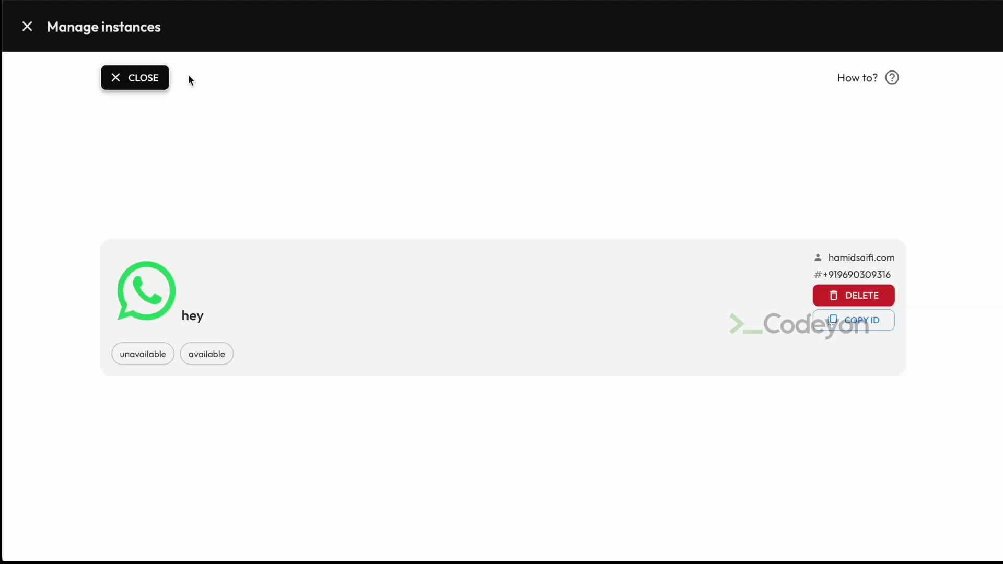
pyautogui.click(831, 153)
pyautogui.write('testing name')
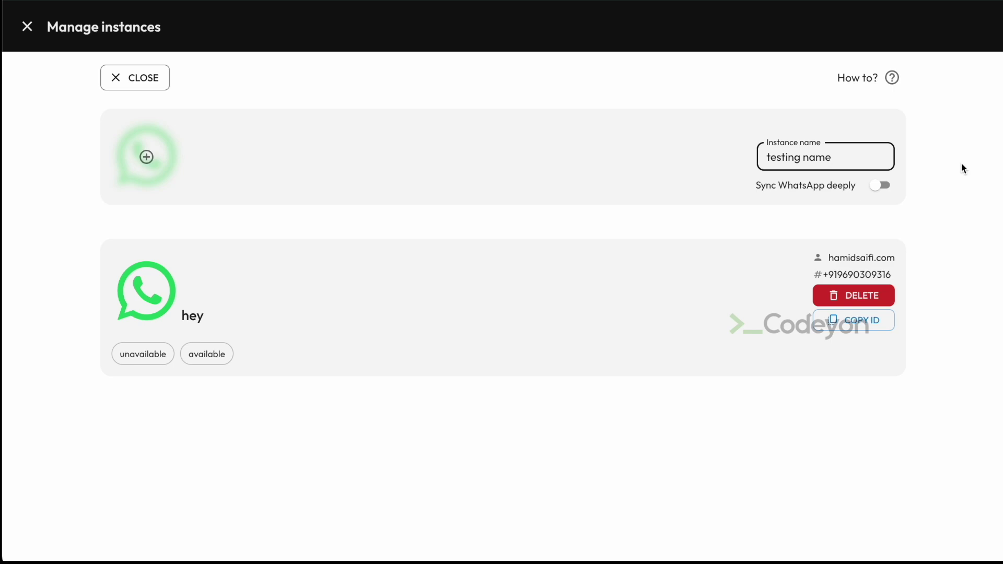
pyautogui.click(888, 190)
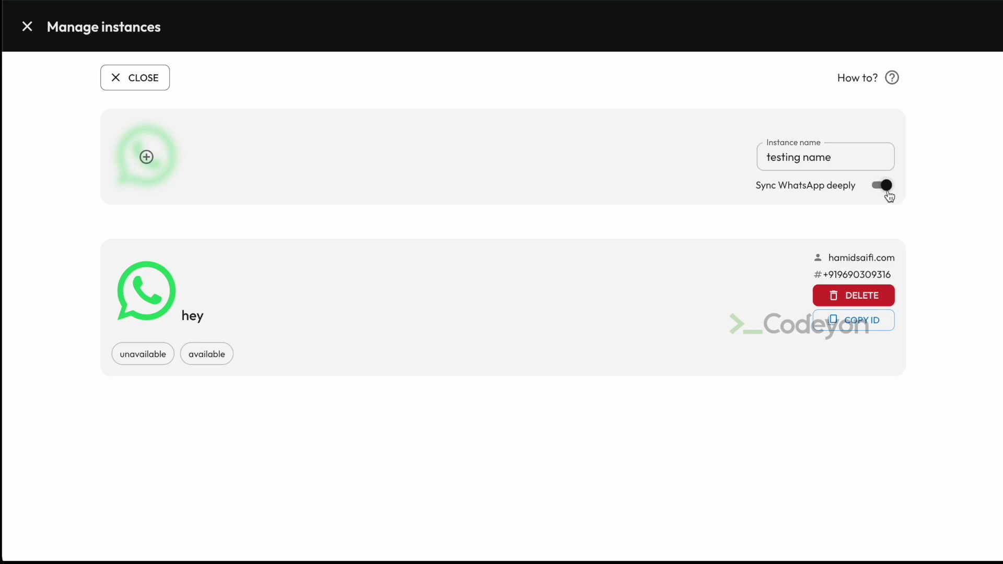
pyautogui.click(888, 191)
pyautogui.click(888, 191)
pyautogui.click(889, 197)
pyautogui.click(150, 158)
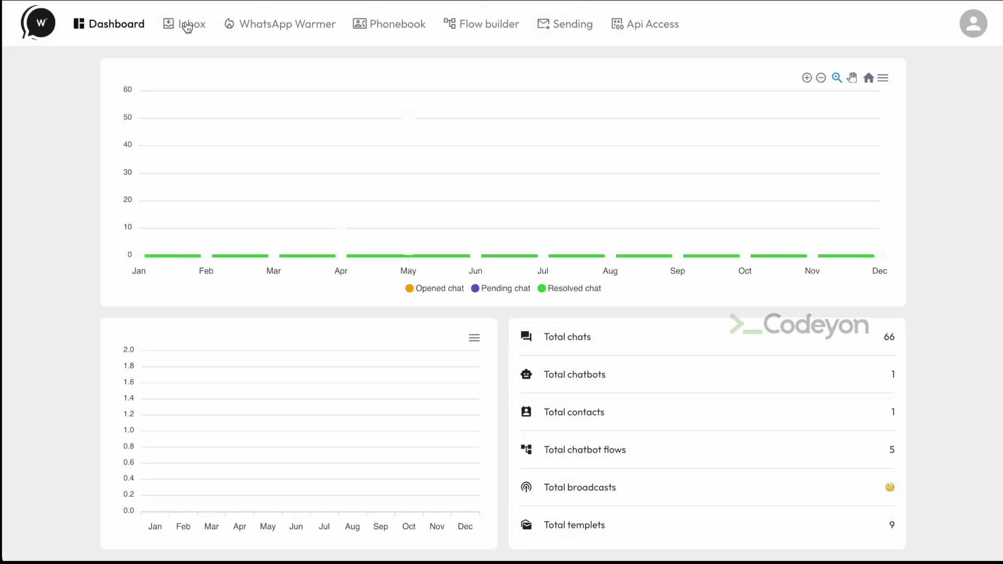
# Open the codeyon.com chat in the Inbox and send 'hey there' to it from WhatsApp.
pyautogui.click(187, 26)
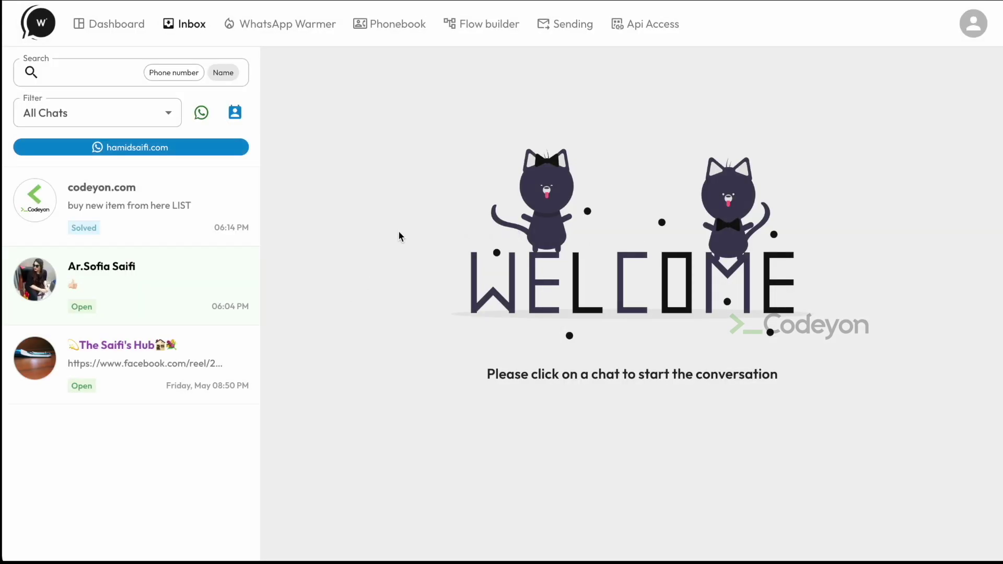
pyautogui.click(137, 189)
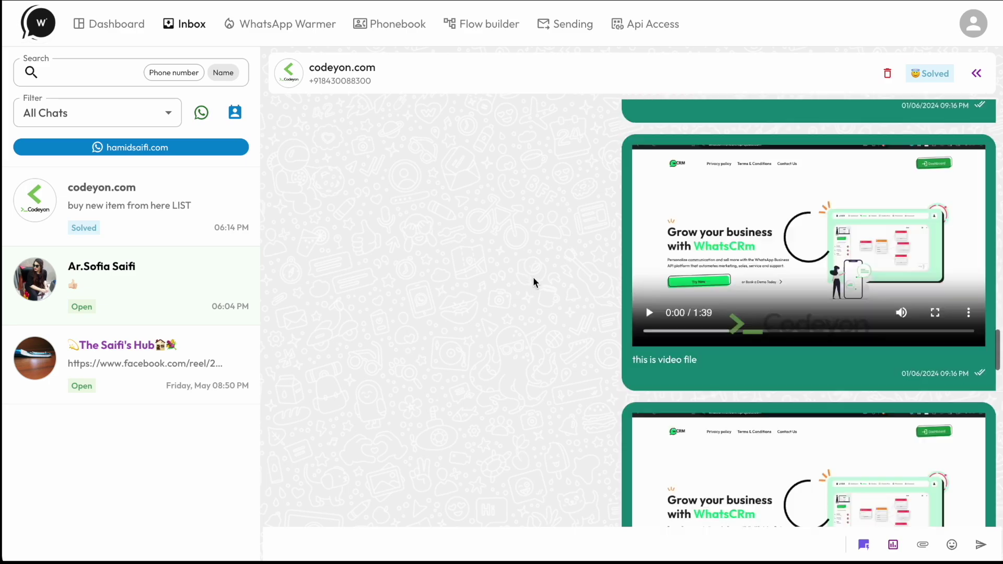
pyautogui.press('super+Tab')
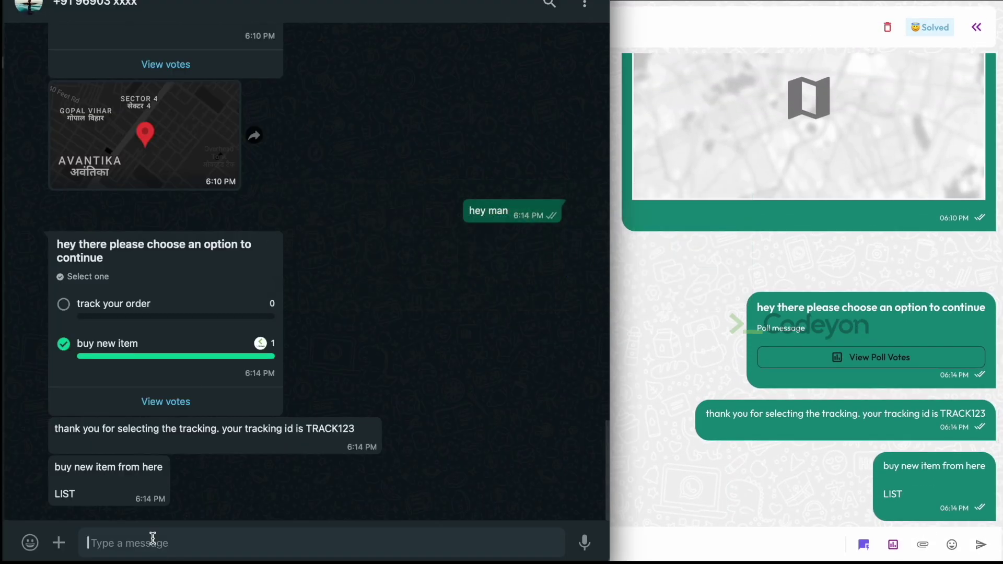
pyautogui.write('hey there')
pyautogui.press('Return')
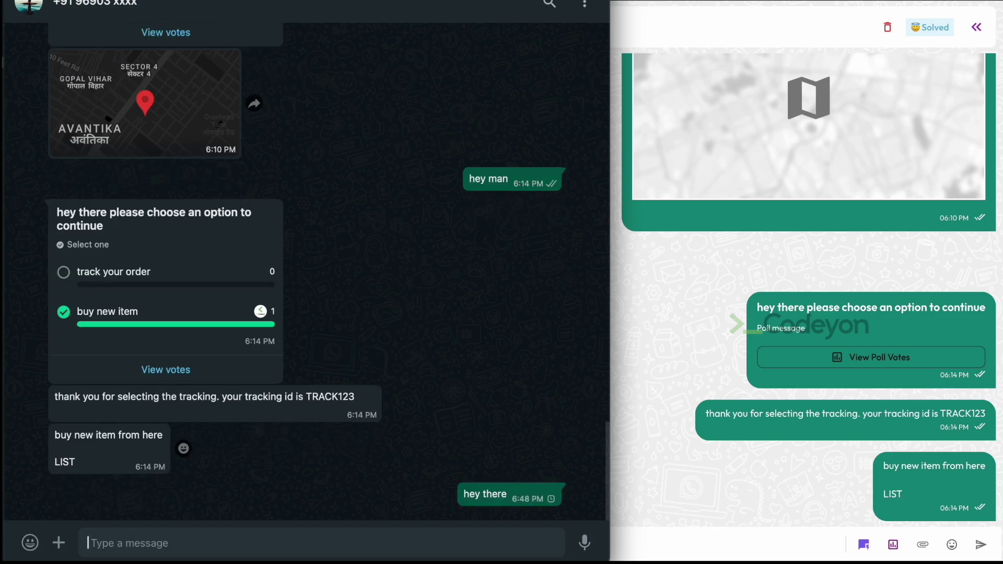
# Write the reply 'hello there' in the WhatsHam Plus codeyon.com chat.
pyautogui.click(682, 317)
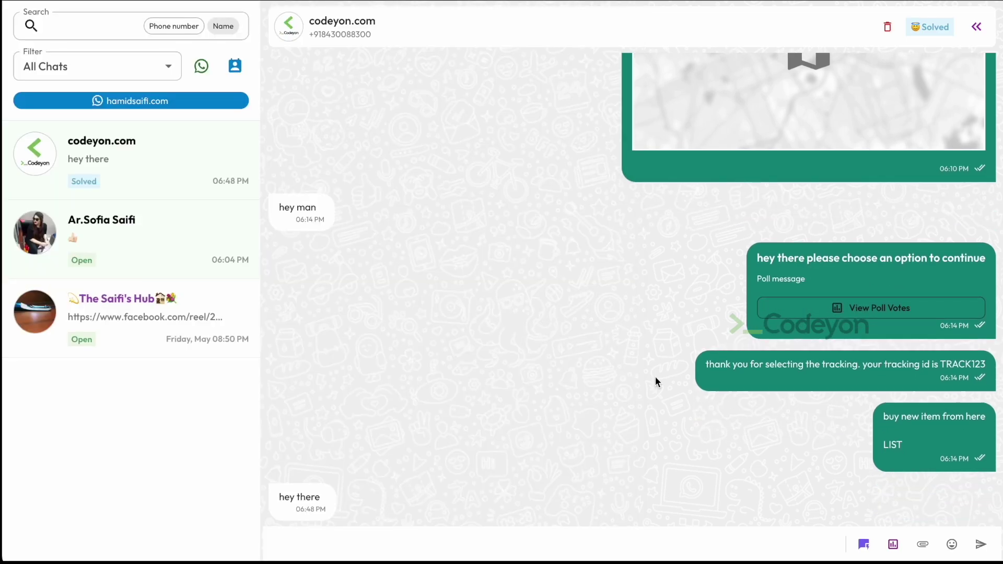
pyautogui.click(425, 542)
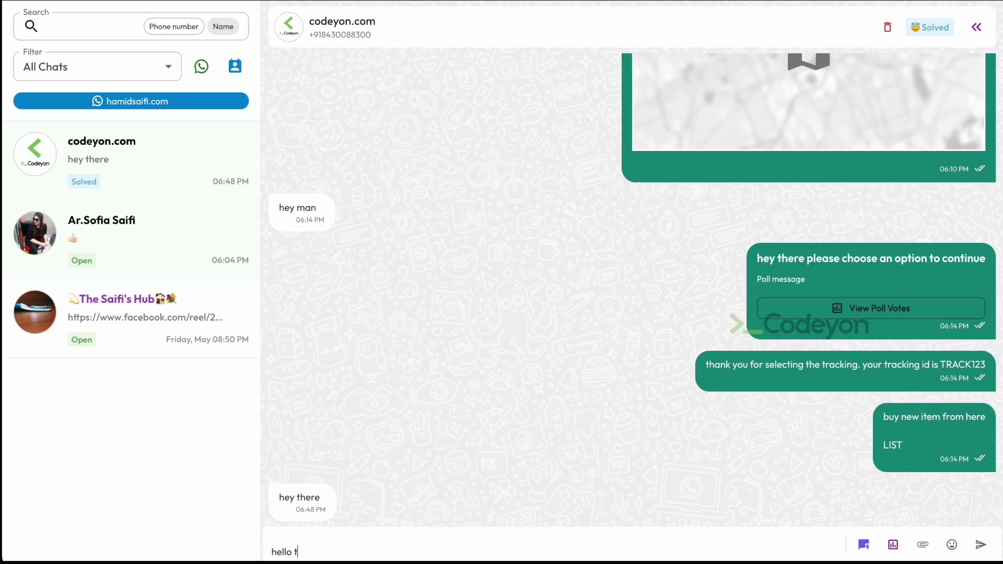
pyautogui.write('here')
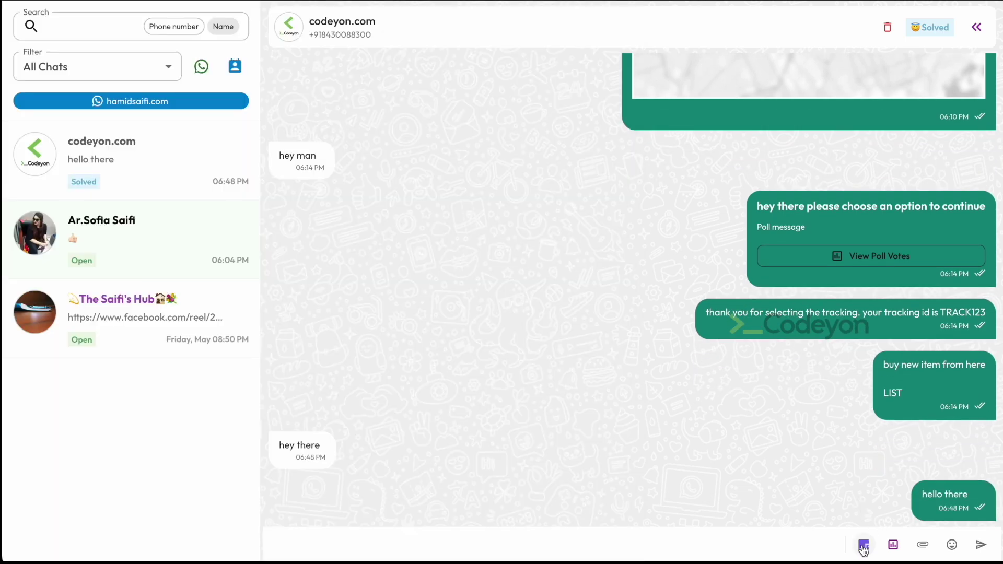
# Send the 'location templ' template from the quick-reply templates to codeyon.com.
pyautogui.click(863, 545)
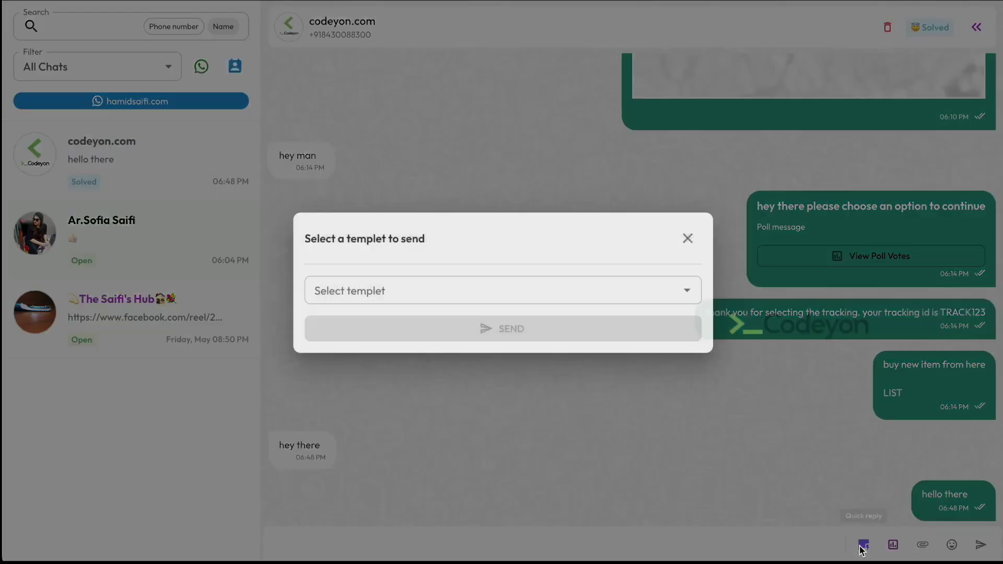
pyautogui.click(416, 291)
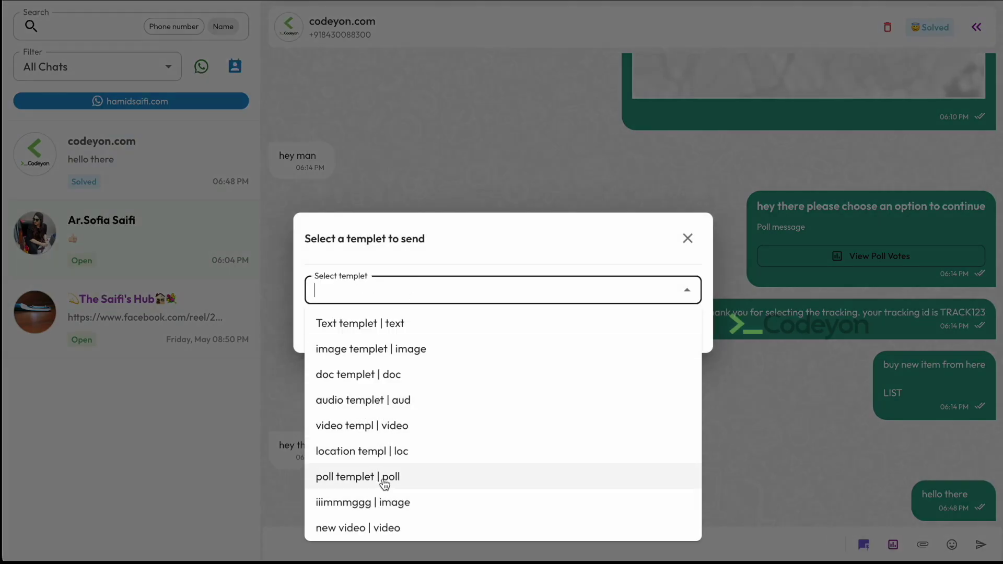
pyautogui.click(373, 452)
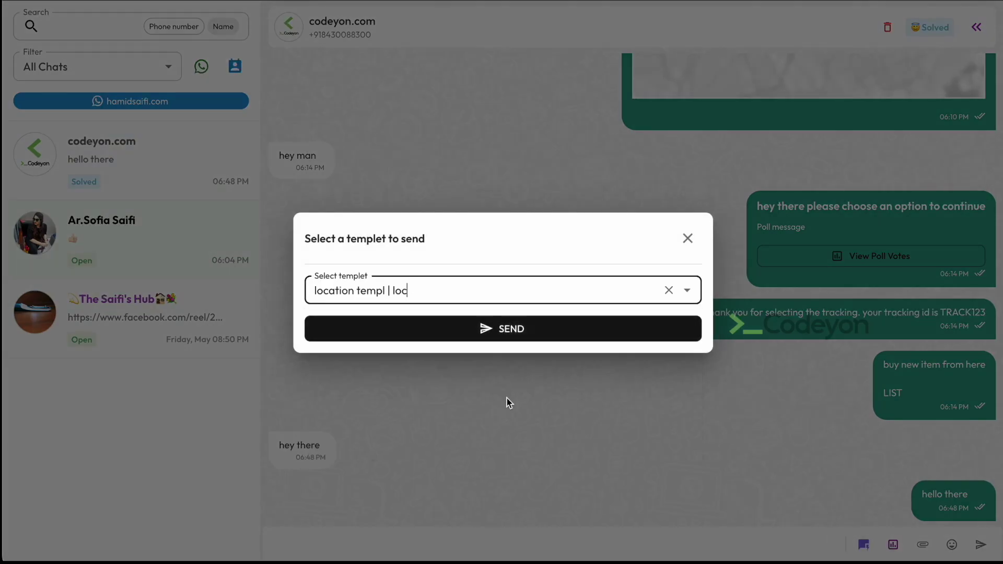
pyautogui.click(562, 327)
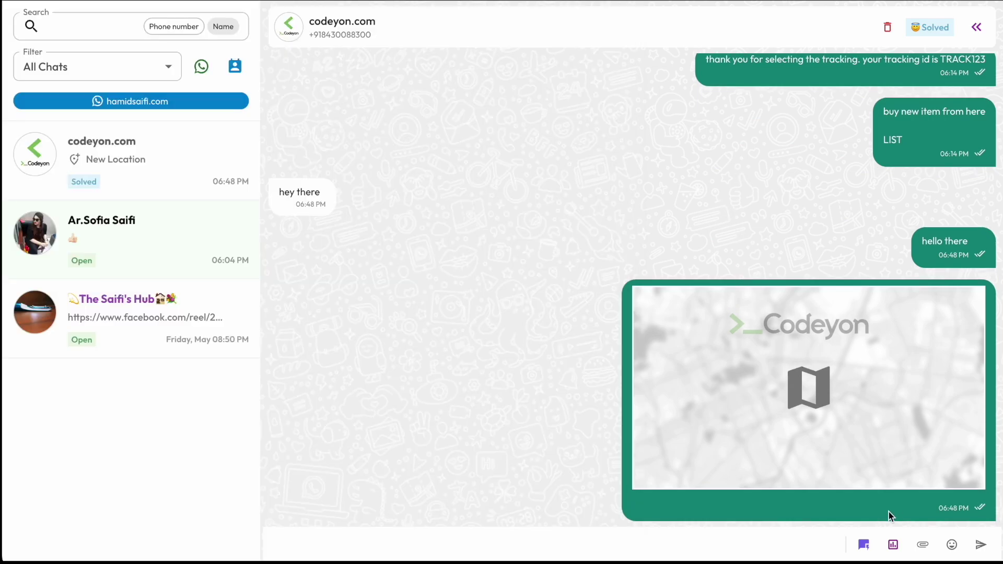
# Send a poll titled 'hey there, please select one option' with options A and B.
pyautogui.click(893, 545)
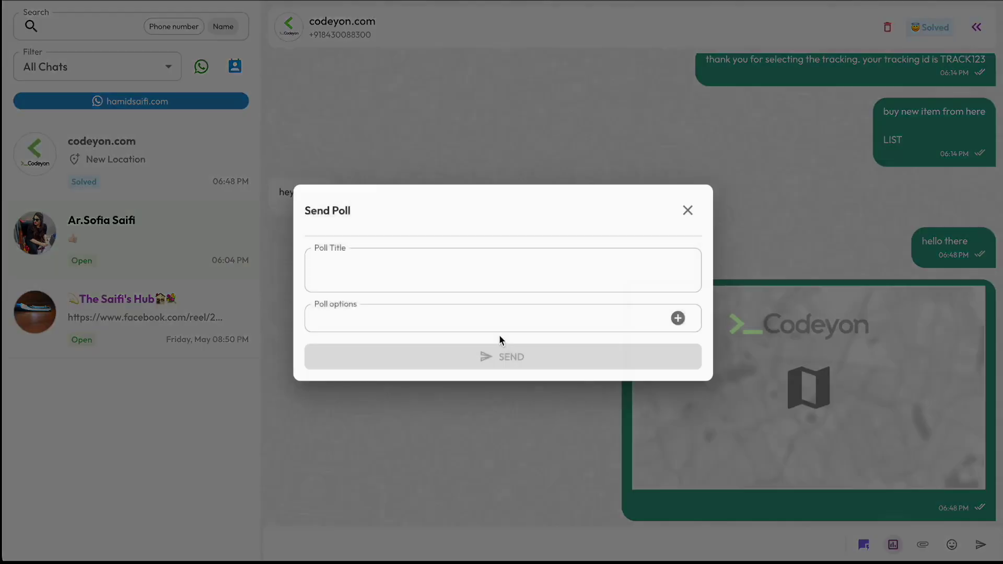
pyautogui.click(423, 262)
pyautogui.write('hey there pleas')
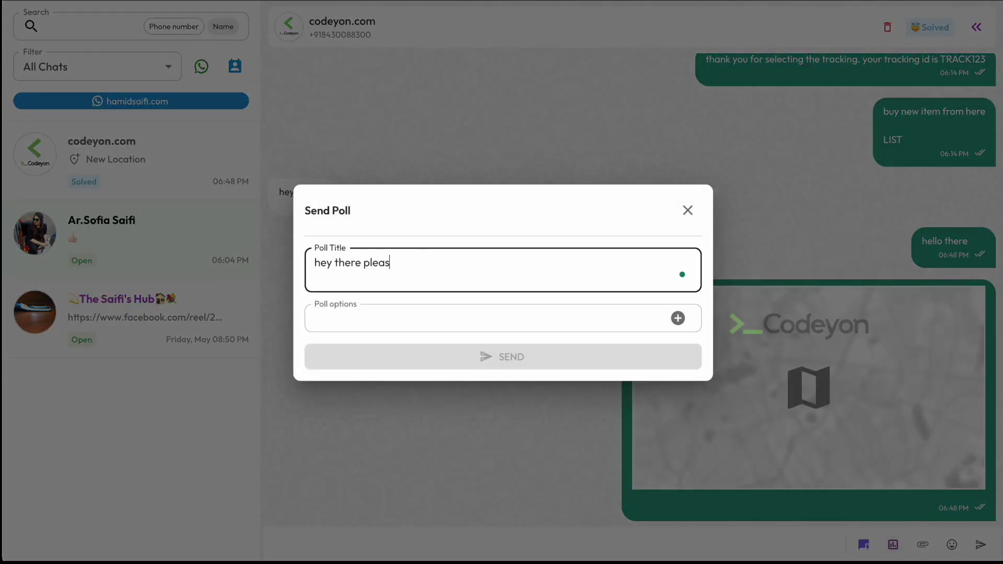
pyautogui.write('e select one option')
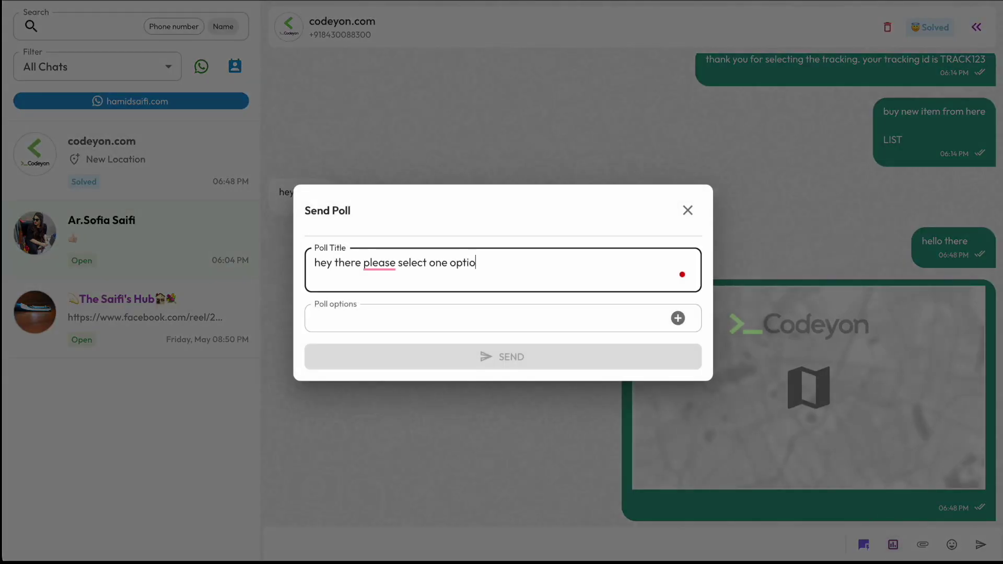
pyautogui.click(366, 319)
pyautogui.write('A')
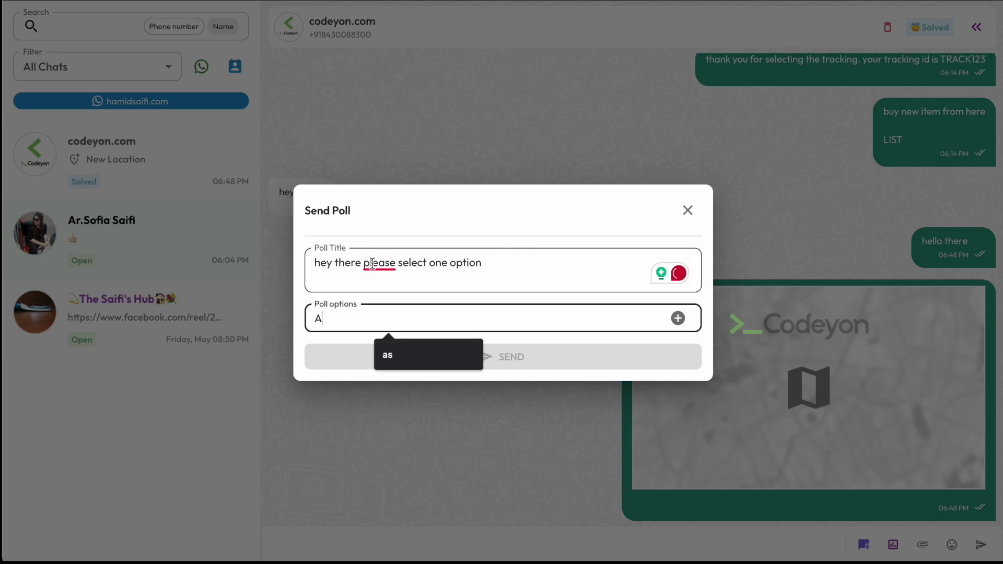
pyautogui.click(380, 263)
pyautogui.click(400, 289)
pyautogui.click(678, 318)
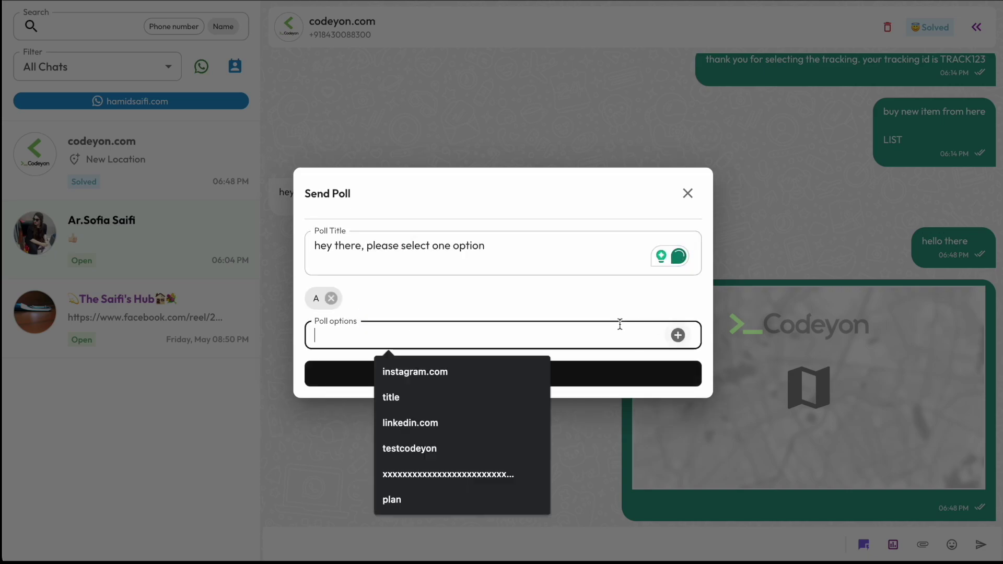
pyautogui.write('B')
pyautogui.click(677, 335)
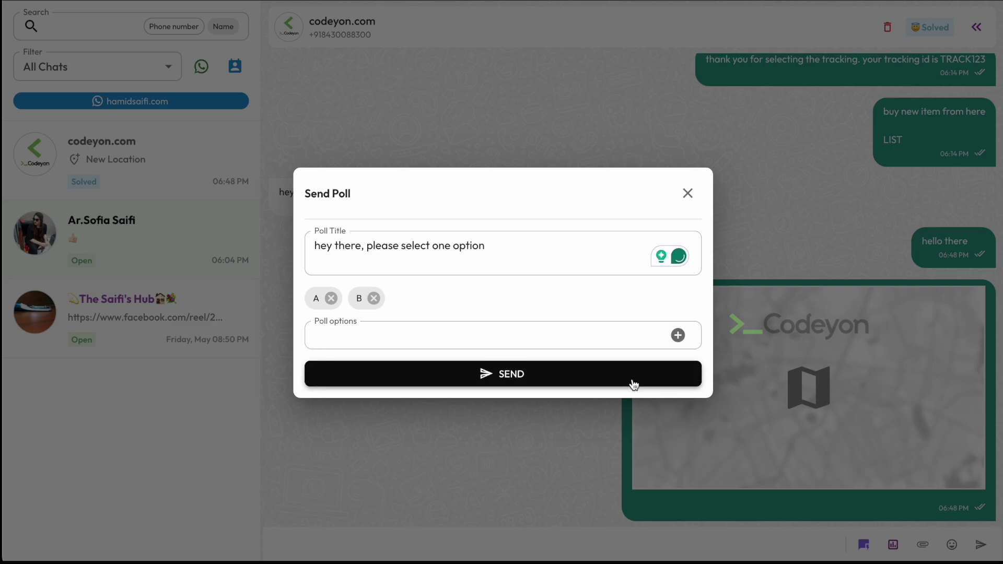
pyautogui.click(631, 385)
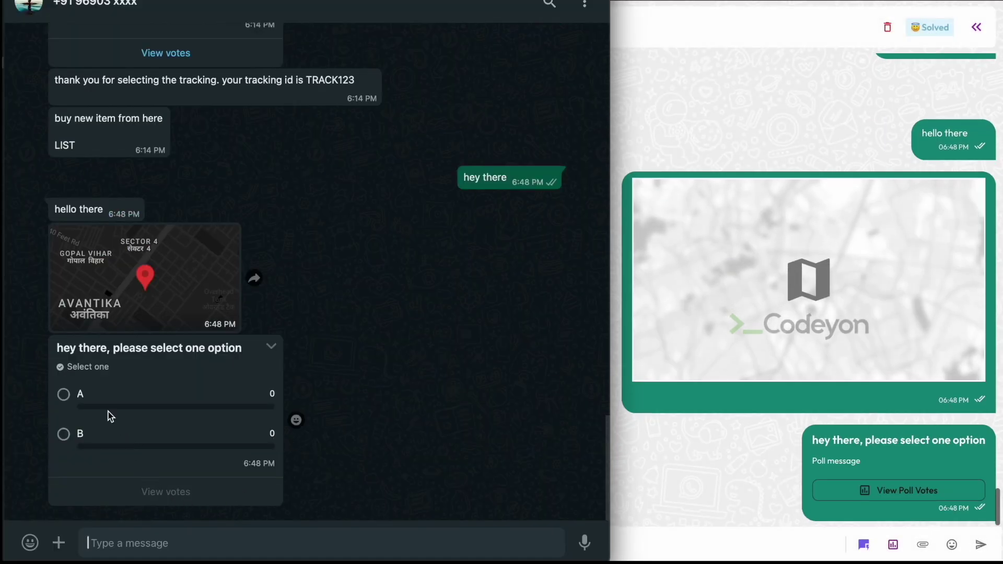
# Vote A in WhatsApp, then check and close the poll votes view.
pyautogui.click(63, 396)
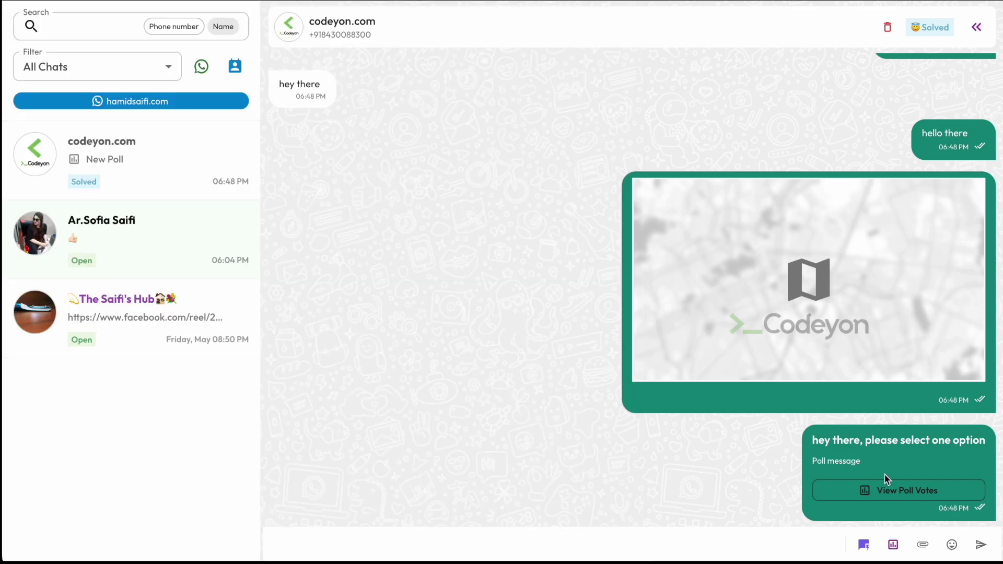
pyautogui.click(885, 491)
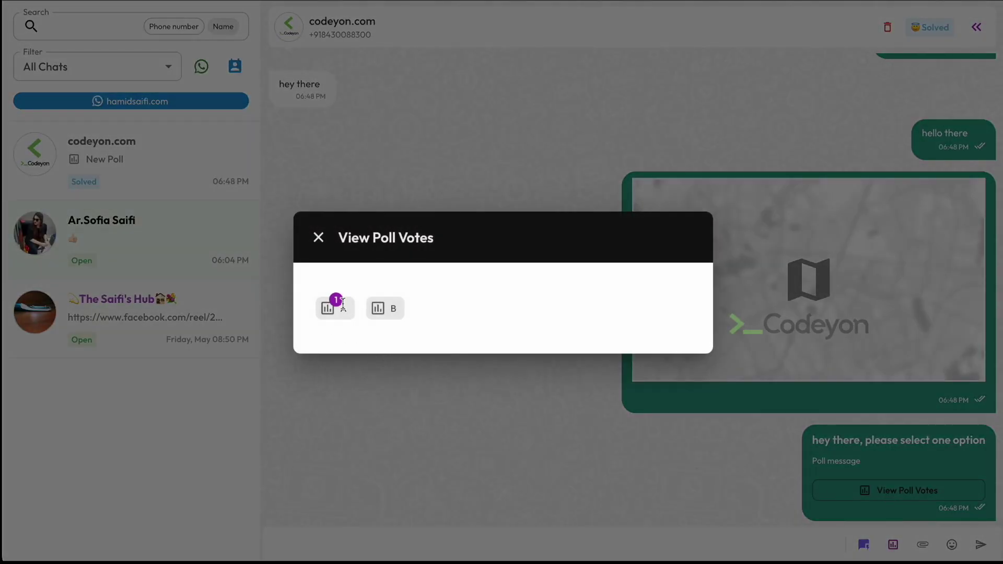
pyautogui.moveTo(340, 303)
pyautogui.click(512, 187)
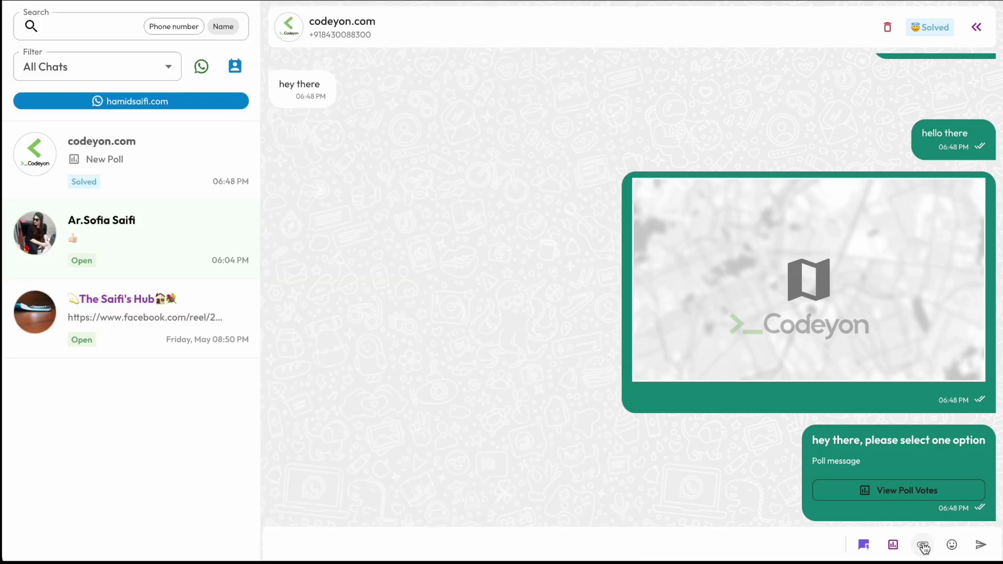
pyautogui.click(923, 546)
pyautogui.hscroll(3, 421, 236)
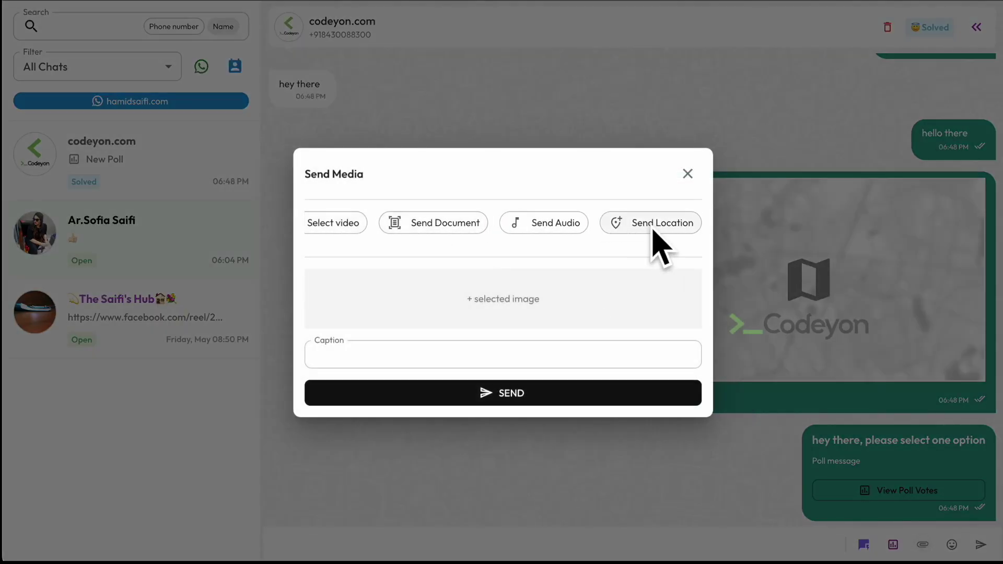
pyautogui.click(554, 223)
pyautogui.click(427, 229)
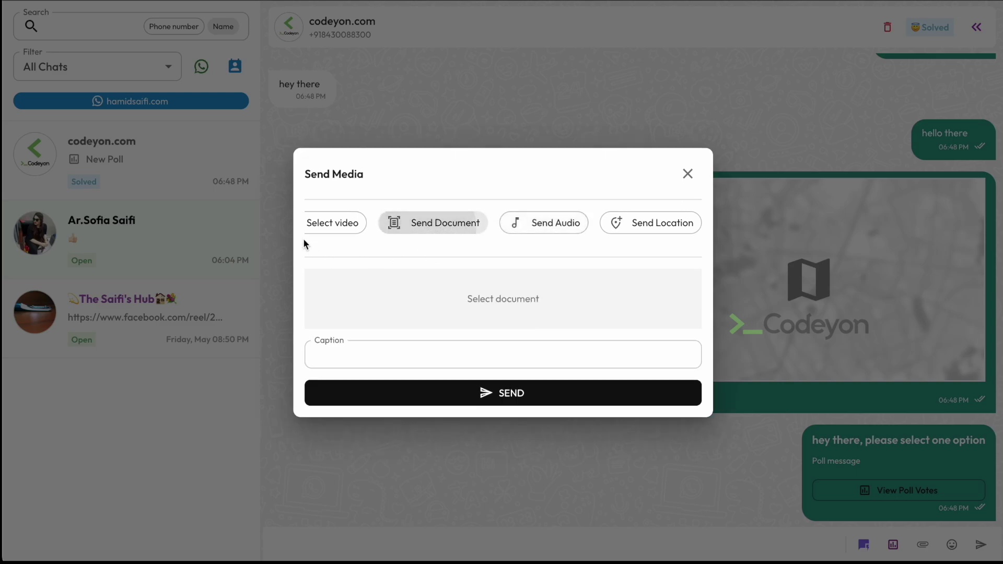
pyautogui.click(333, 227)
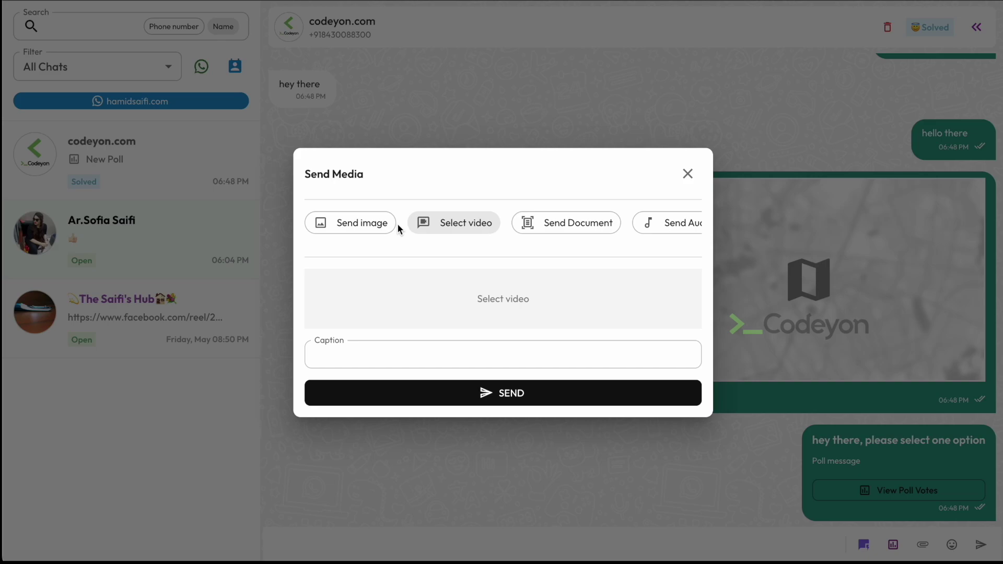
pyautogui.click(687, 174)
pyautogui.click(201, 67)
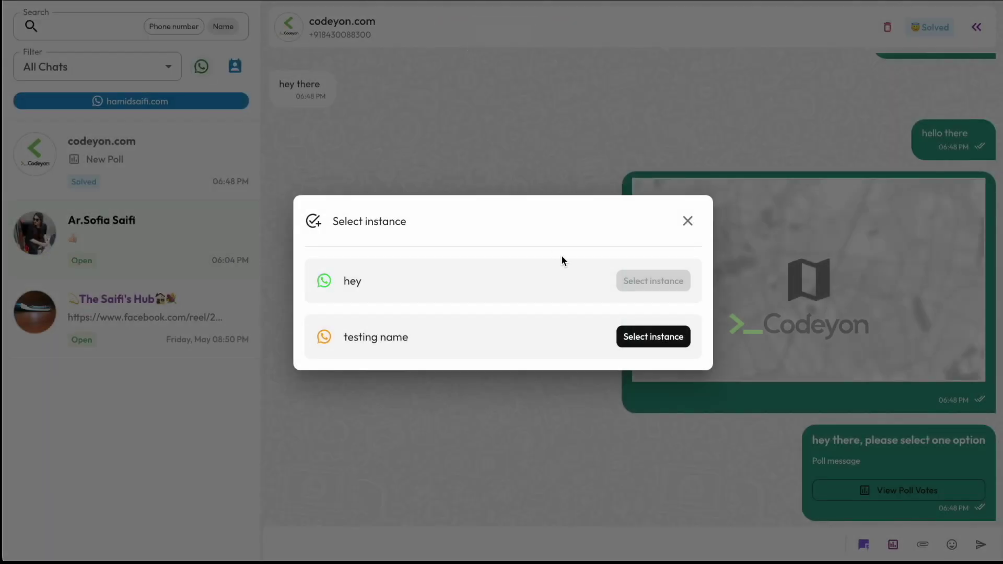
pyautogui.doubleClick(357, 280)
pyautogui.click(396, 333)
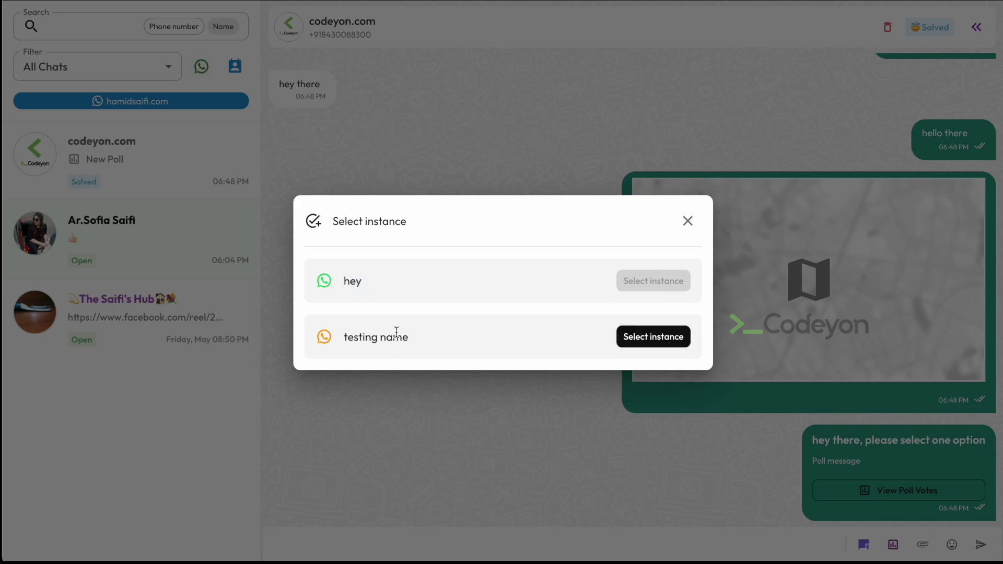
pyautogui.click(455, 153)
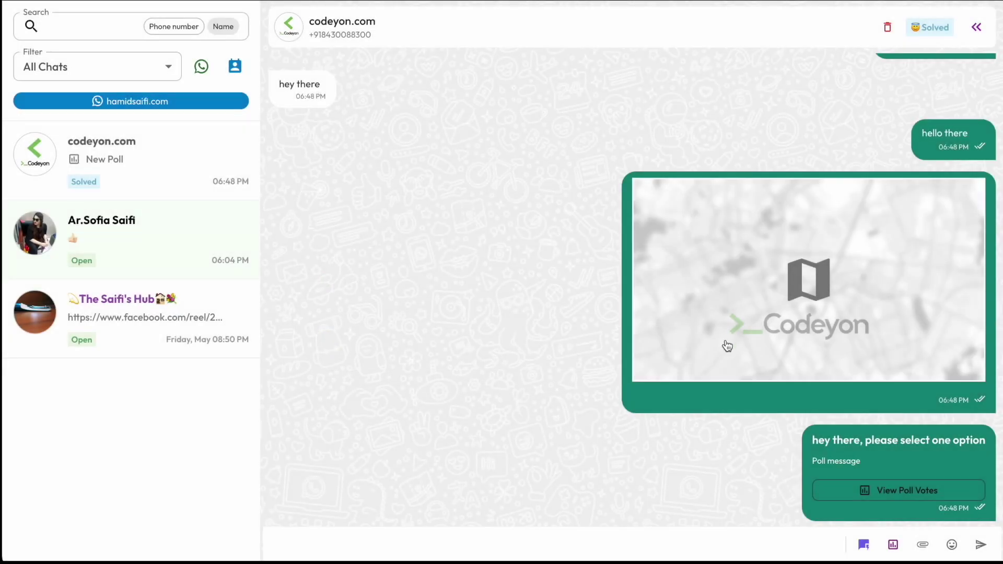
pyautogui.click(952, 545)
pyautogui.scroll(-1, 554, 310)
pyautogui.scroll(-5, 554, 310)
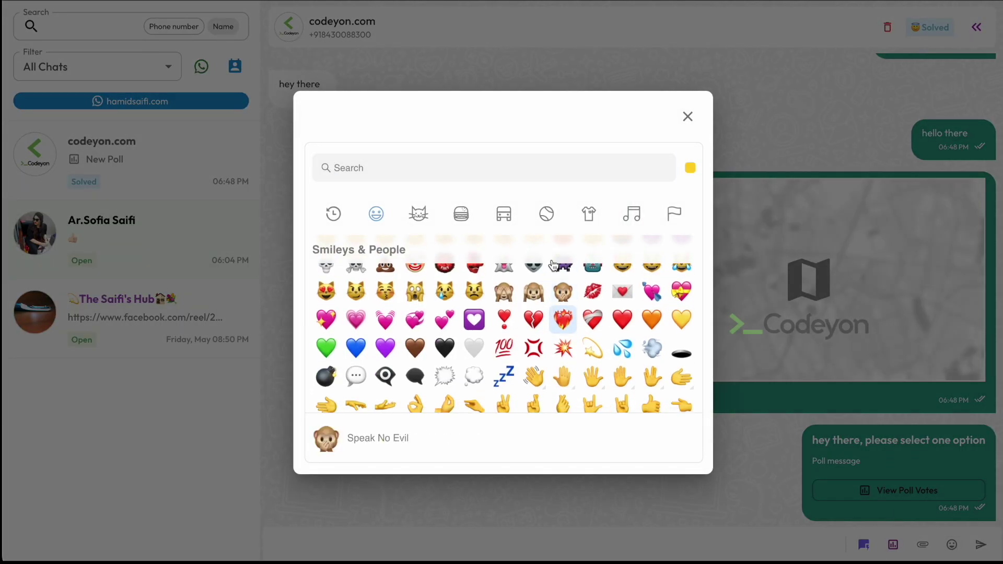
# Close the emoji picker and drag myfile.txt from Recents into the WhatsApp chat to send it.
pyautogui.click(686, 118)
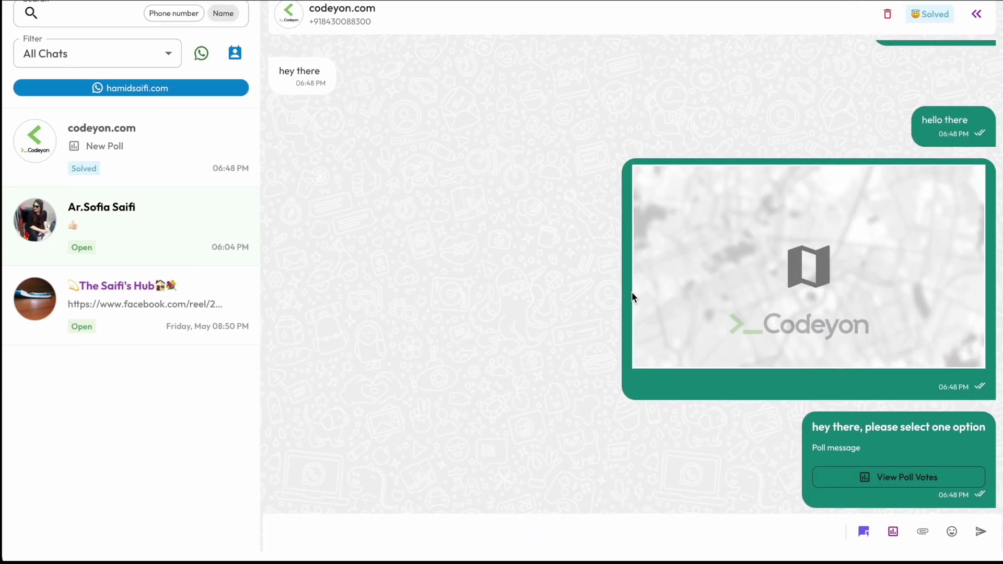
pyautogui.press('super+Tab')
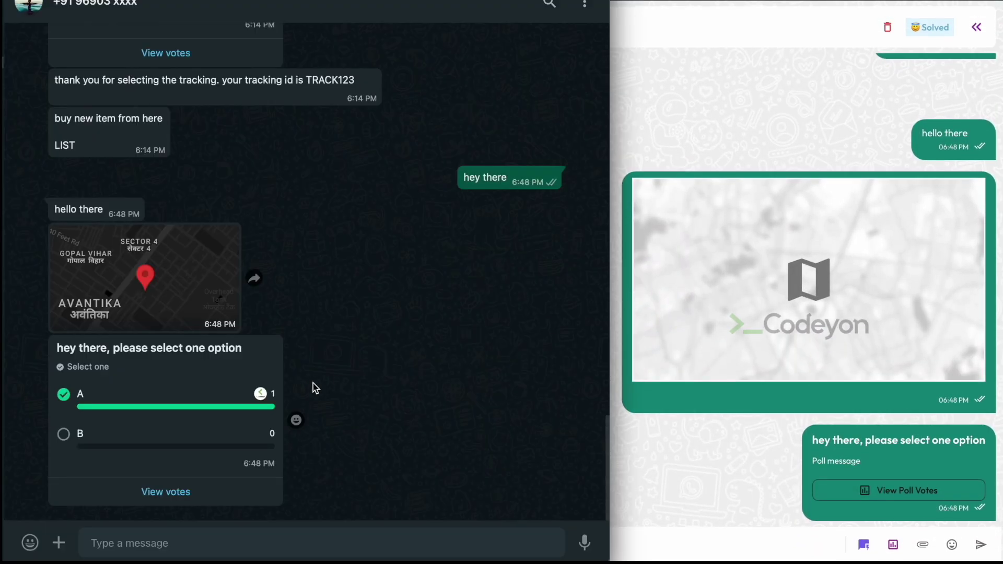
pyautogui.moveTo(242, 533)
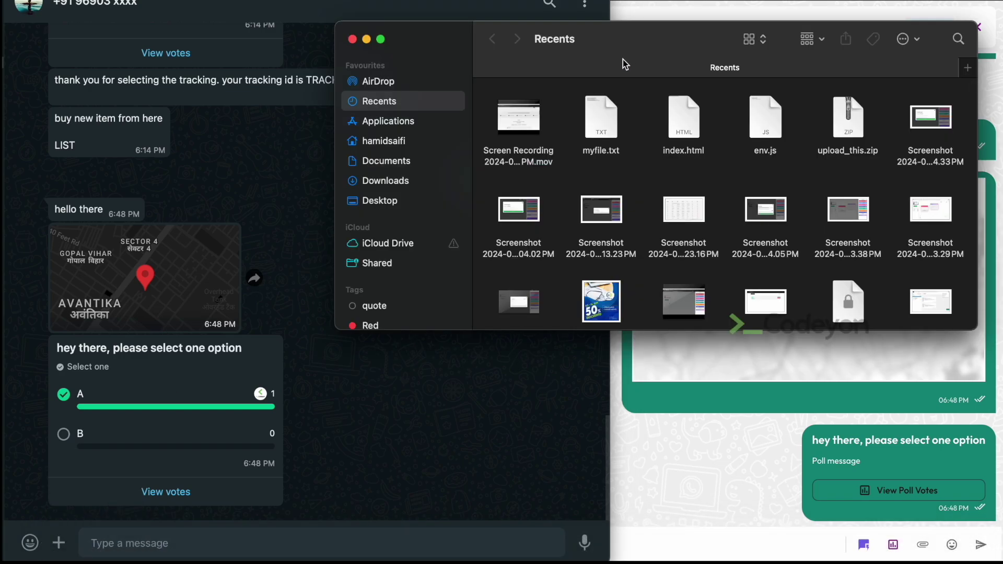
pyautogui.click(611, 128)
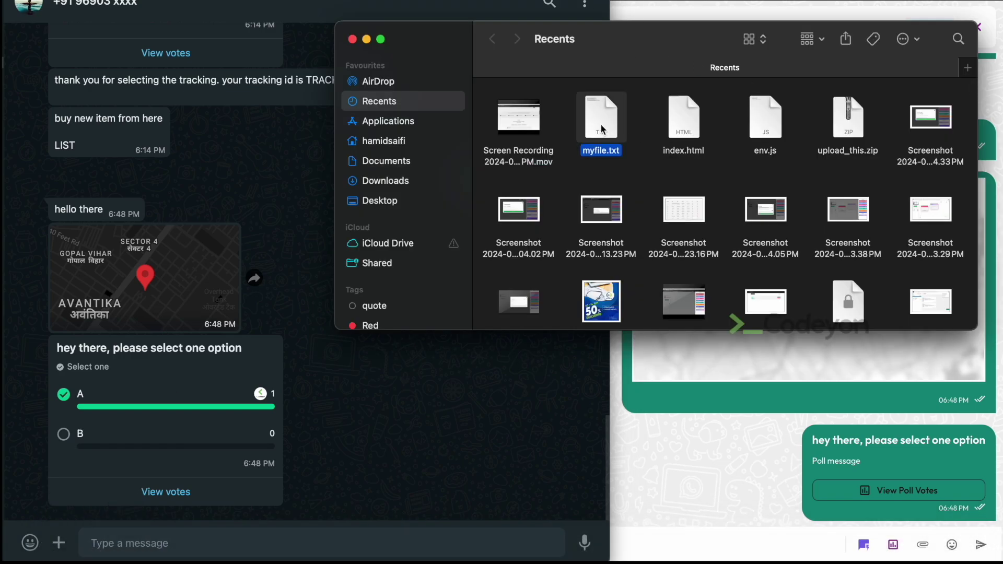
pyautogui.moveTo(612, 130); pyautogui.dragTo(331, 362)
pyautogui.press('Return')
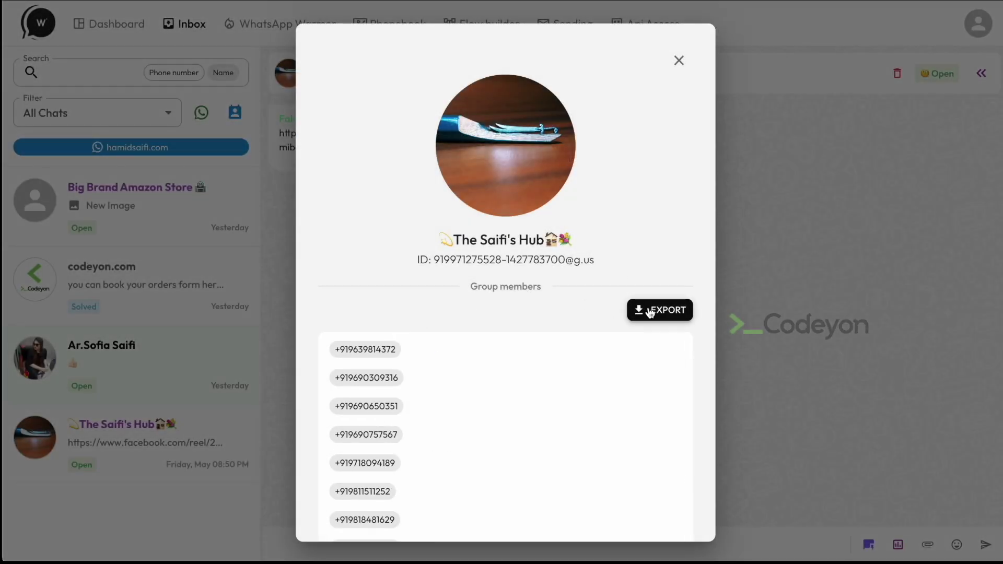
# Start exporting the group's member list, cancel the save, and close the group details.
pyautogui.click(648, 310)
pyautogui.click(699, 392)
pyautogui.click(679, 61)
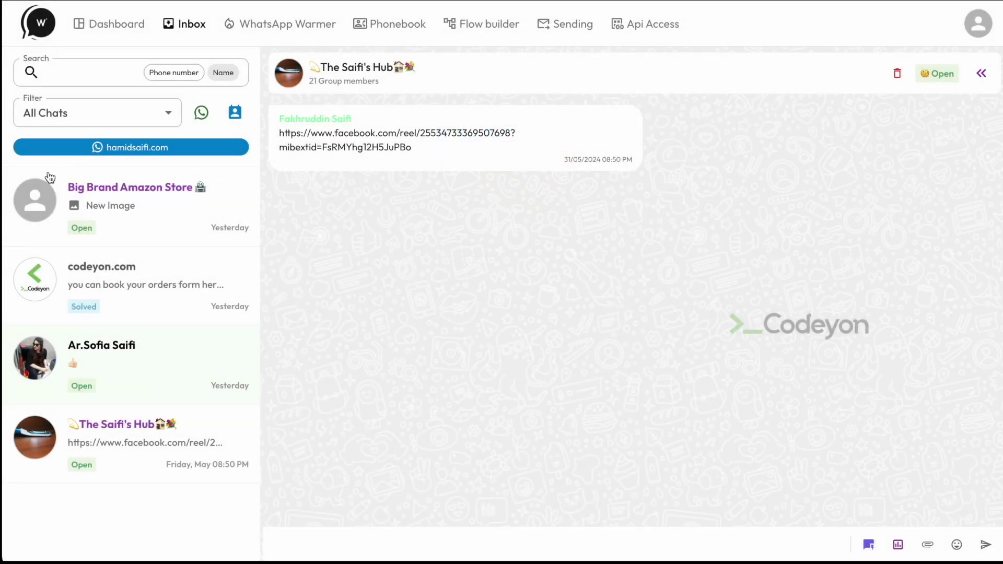
# Open the Big Brand Amazon Store group details and scroll through its member numbers.
pyautogui.click(105, 206)
pyautogui.click(364, 81)
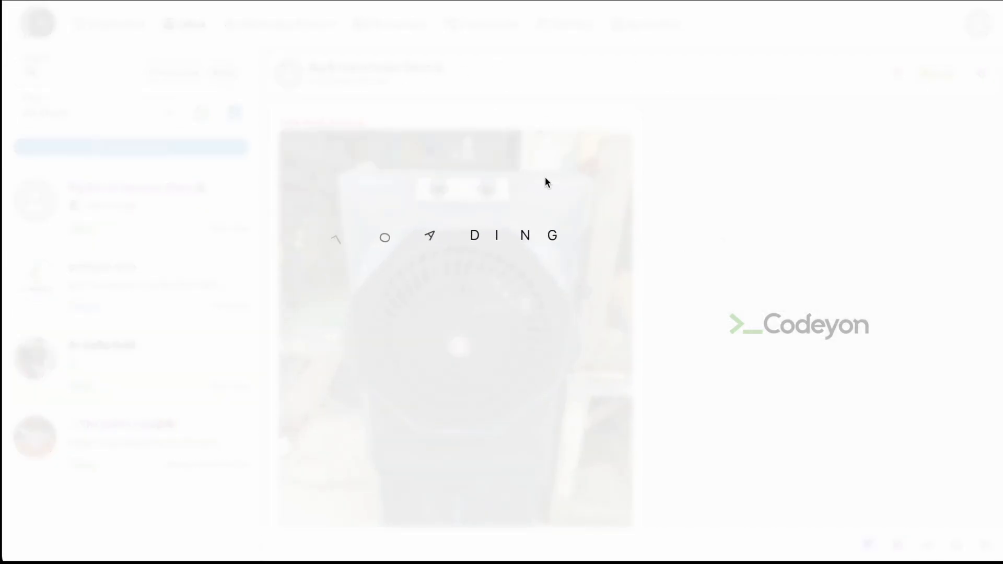
pyautogui.scroll(-3, 416, 328)
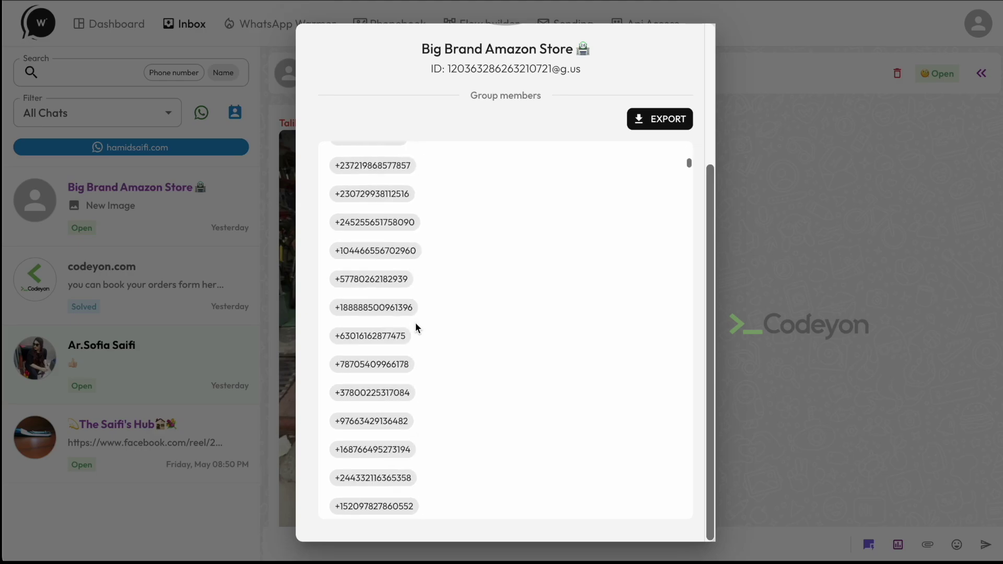
pyautogui.scroll(-10, 416, 328)
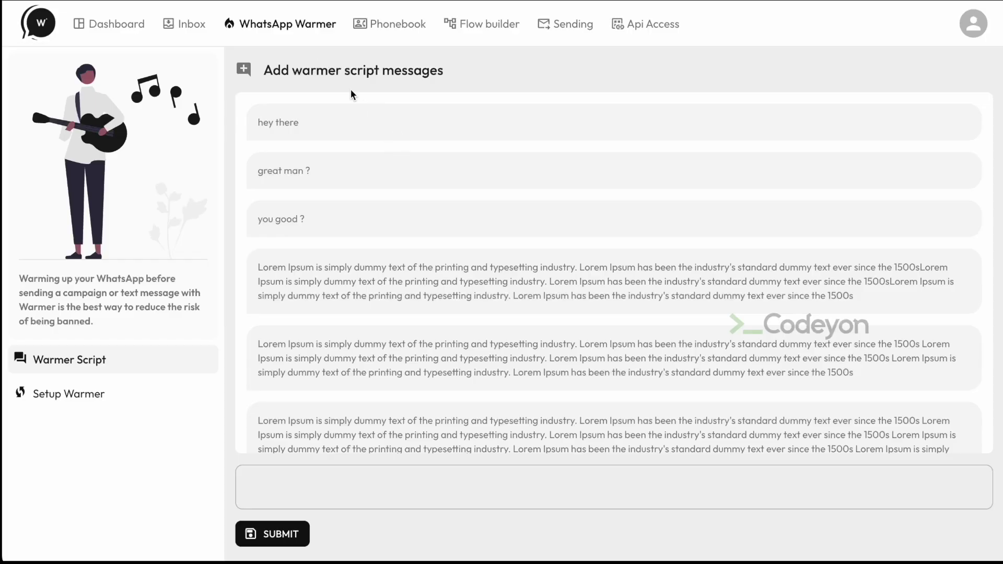
pyautogui.scroll(-3, 319, 143)
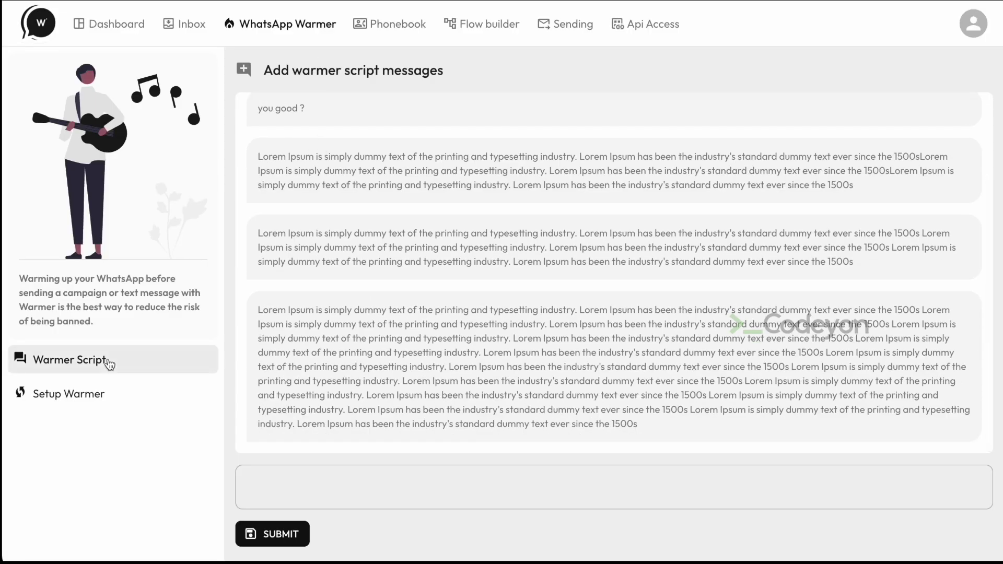
# Glance at the warmer setup, then delete 'new phonebook' on the Phonebook page.
pyautogui.click(105, 393)
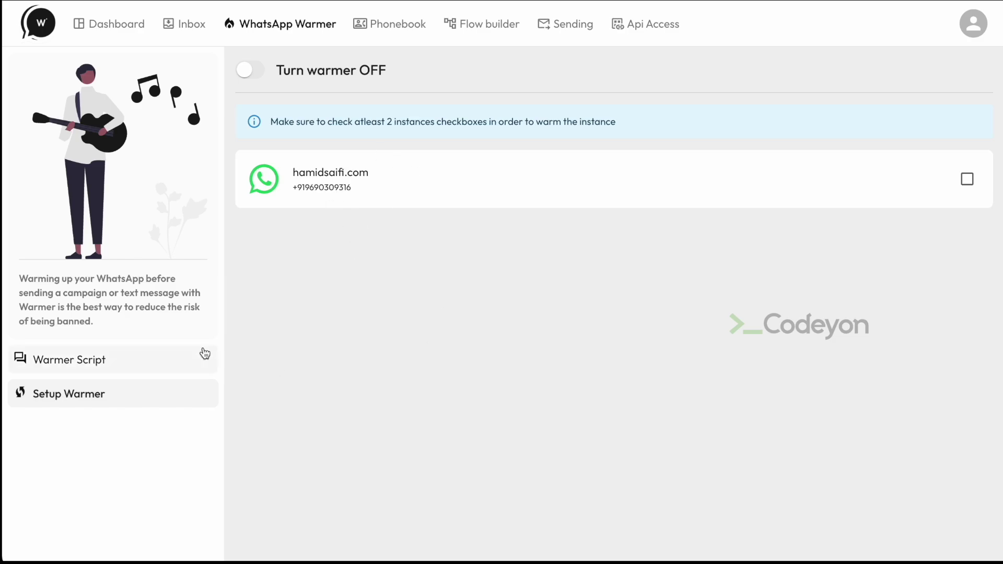
pyautogui.click(134, 363)
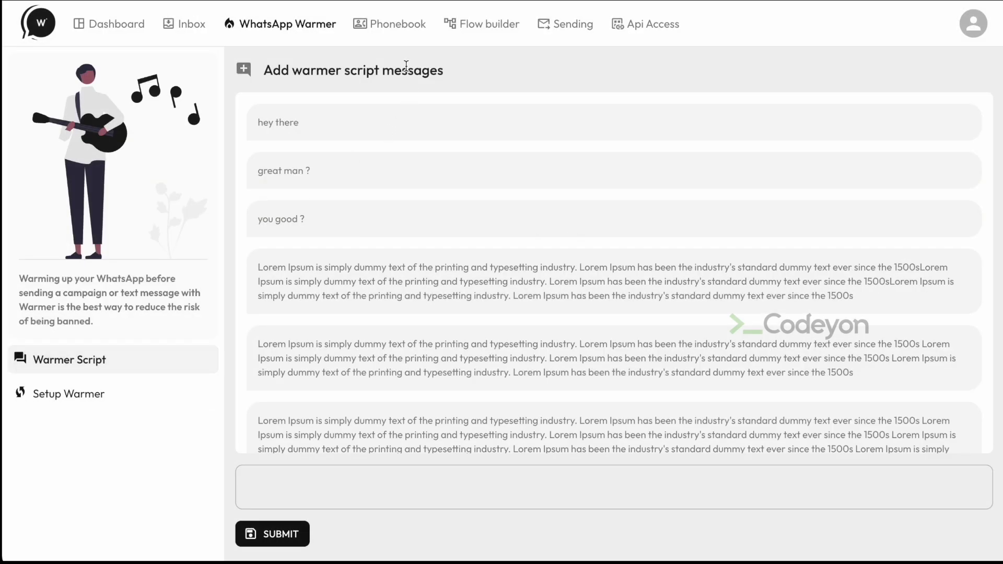
pyautogui.click(397, 24)
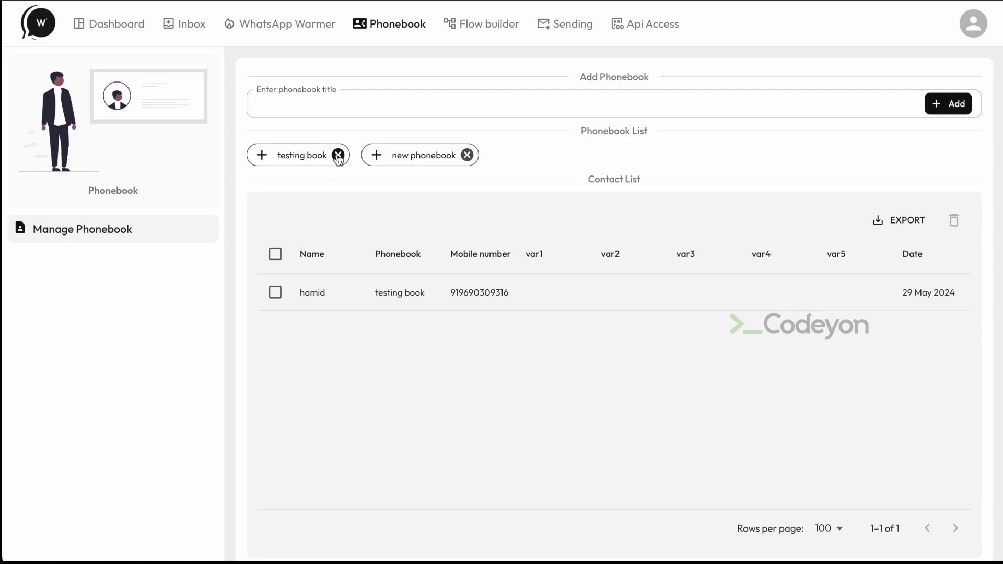
pyautogui.click(470, 156)
# Create a 'new phone' phonebook and preview its add-numbers form, including CSV import.
pyautogui.click(405, 98)
pyautogui.write('ew phone')
pyautogui.click(957, 103)
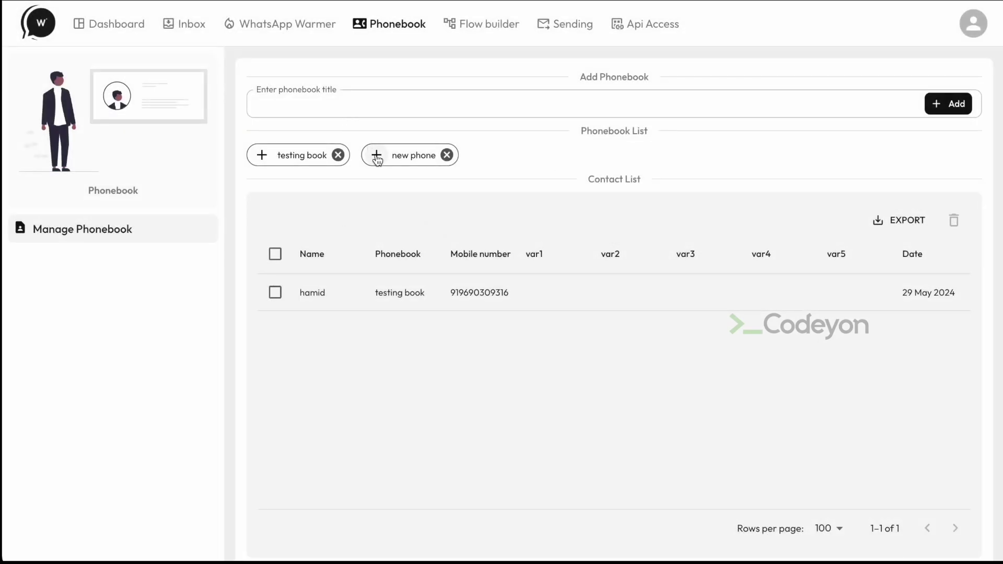
pyautogui.click(377, 155)
pyautogui.click(414, 267)
pyautogui.click(582, 260)
pyautogui.press('Tab')
pyautogui.press('Tab')
pyautogui.click(659, 245)
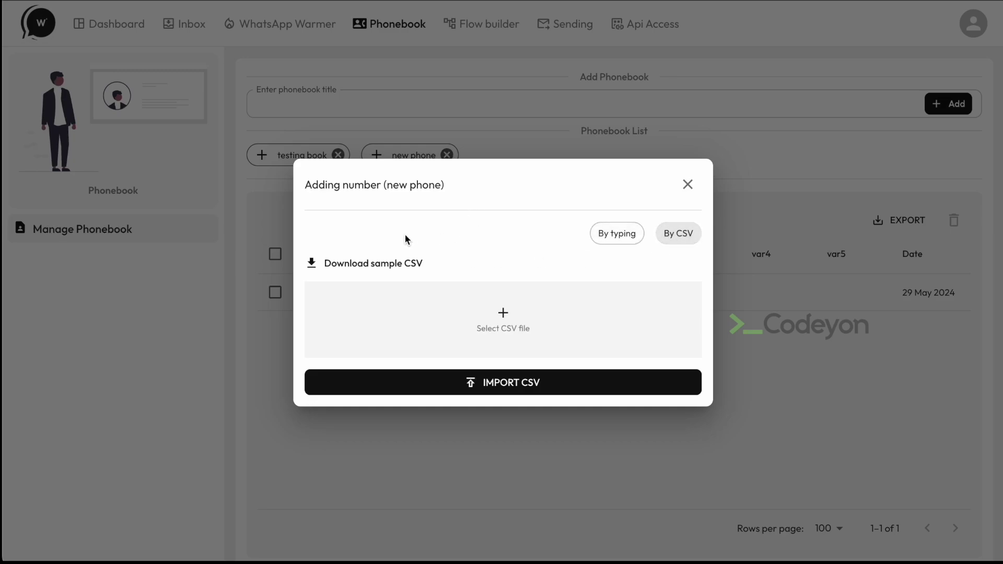
pyautogui.click(684, 180)
# Delete the 'new phone' phonebook and go to the Flow builder.
pyautogui.click(446, 155)
pyautogui.click(623, 67)
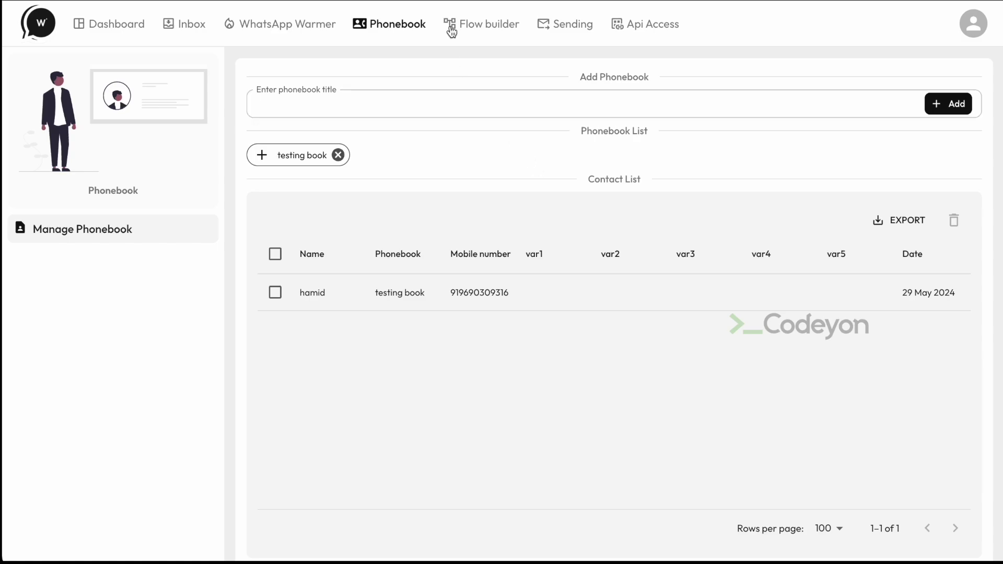
pyautogui.click(450, 26)
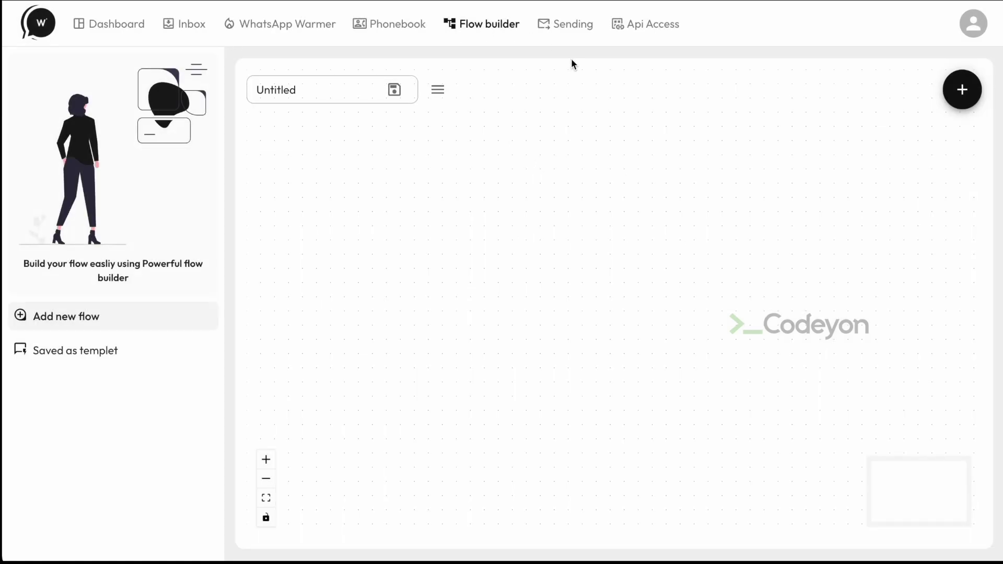
# Delete the testing chatbot from the Chatbot list and view the broadcast list.
pyautogui.click(551, 24)
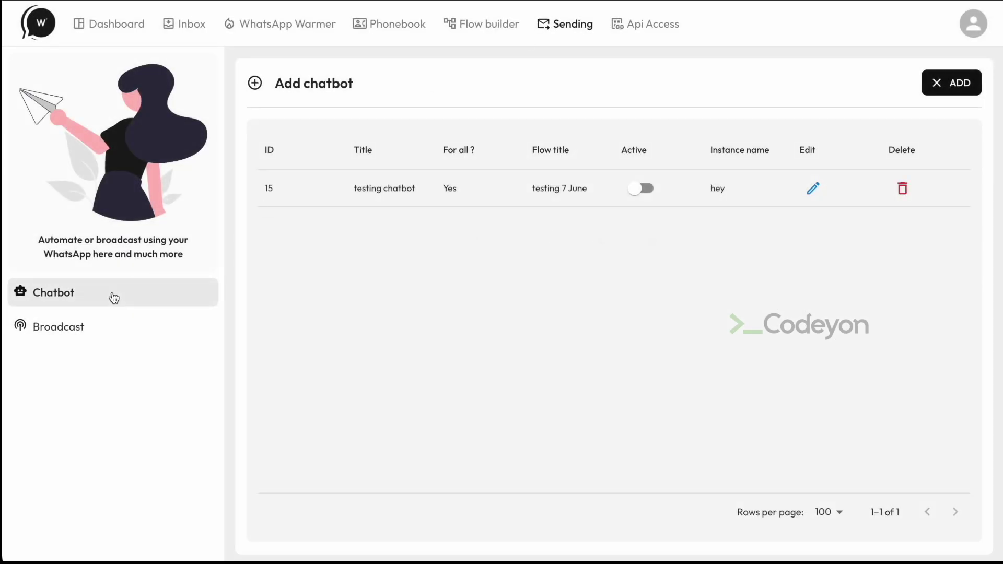
pyautogui.click(903, 189)
pyautogui.click(623, 61)
pyautogui.click(139, 337)
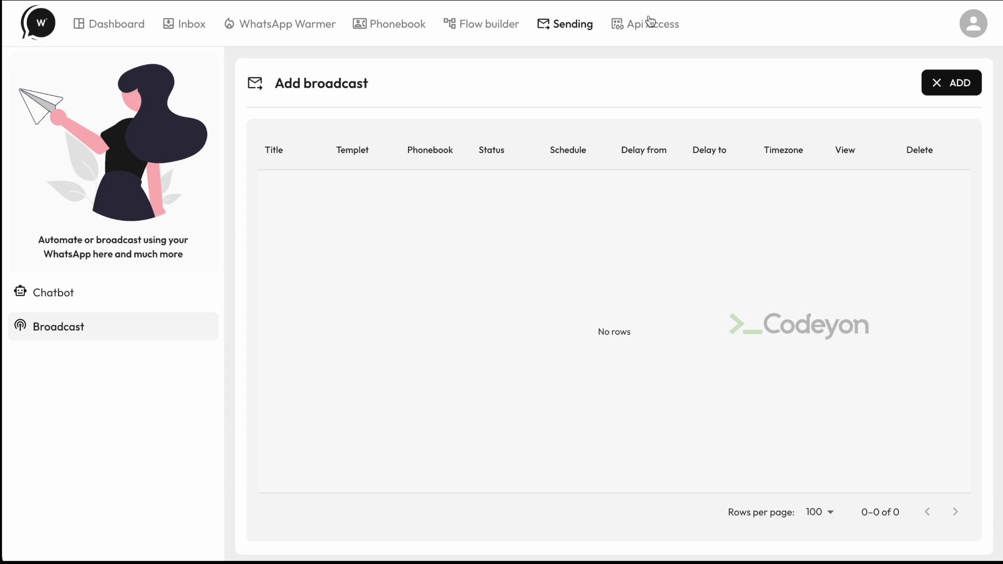
# Browse the GET request API docs for image, video, audio and document sending, inspecting the send-doc URL.
pyautogui.click(651, 22)
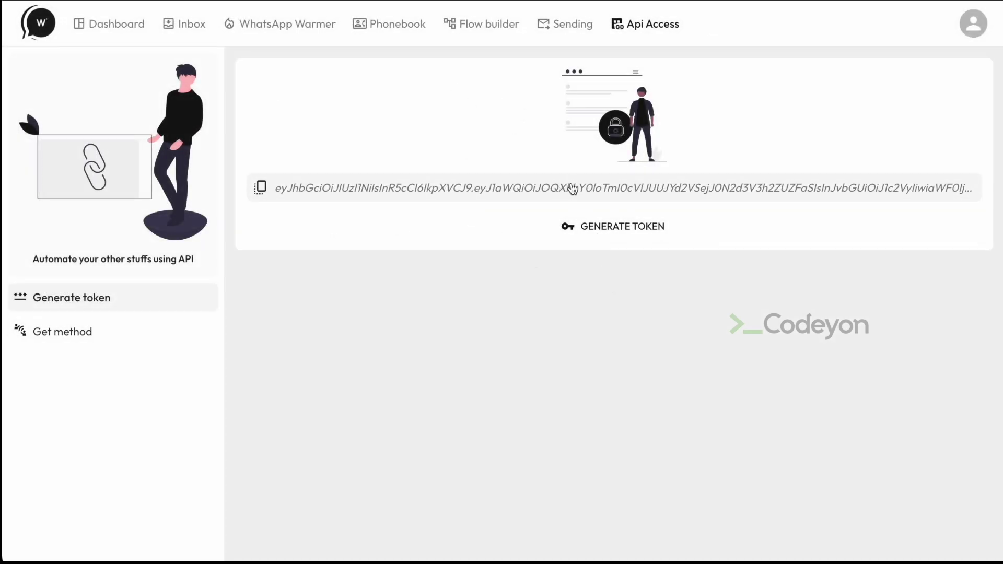
pyautogui.click(93, 340)
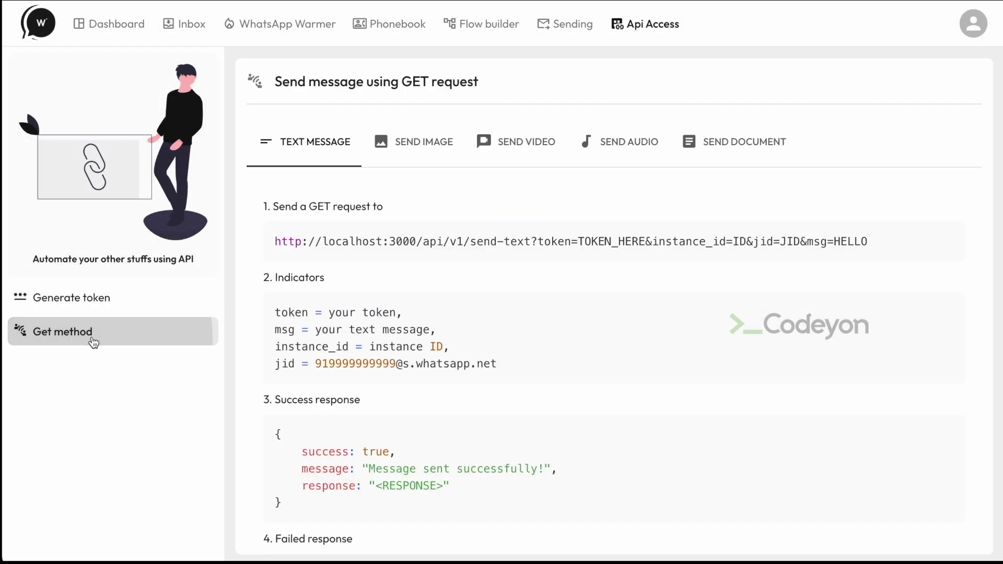
pyautogui.scroll(-2, 316, 157)
pyautogui.scroll(1, 316, 152)
pyautogui.scroll(1, 316, 150)
pyautogui.click(425, 140)
pyautogui.click(508, 141)
pyautogui.click(643, 156)
pyautogui.click(728, 156)
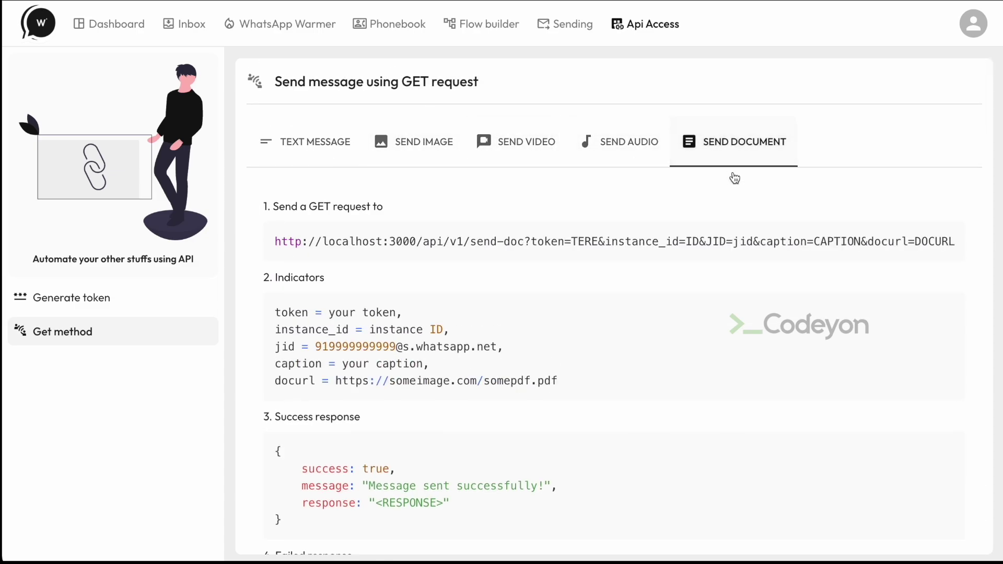
pyautogui.moveTo(640, 246)
pyautogui.mouseDown()
pyautogui.moveTo(712, 246)
pyautogui.moveTo(570, 258)
pyautogui.mouseUp()
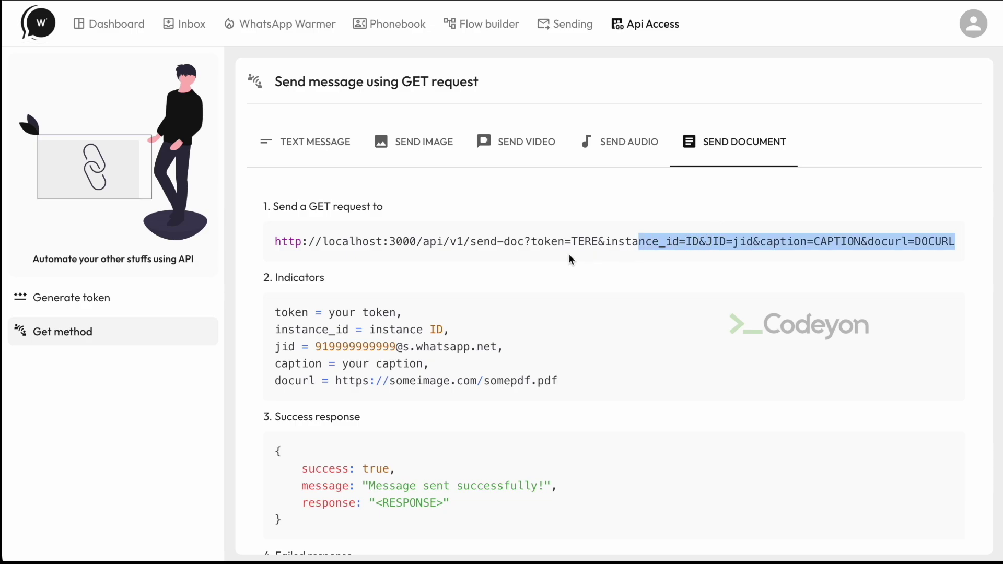
pyautogui.tripleClick(543, 245)
pyautogui.click(584, 205)
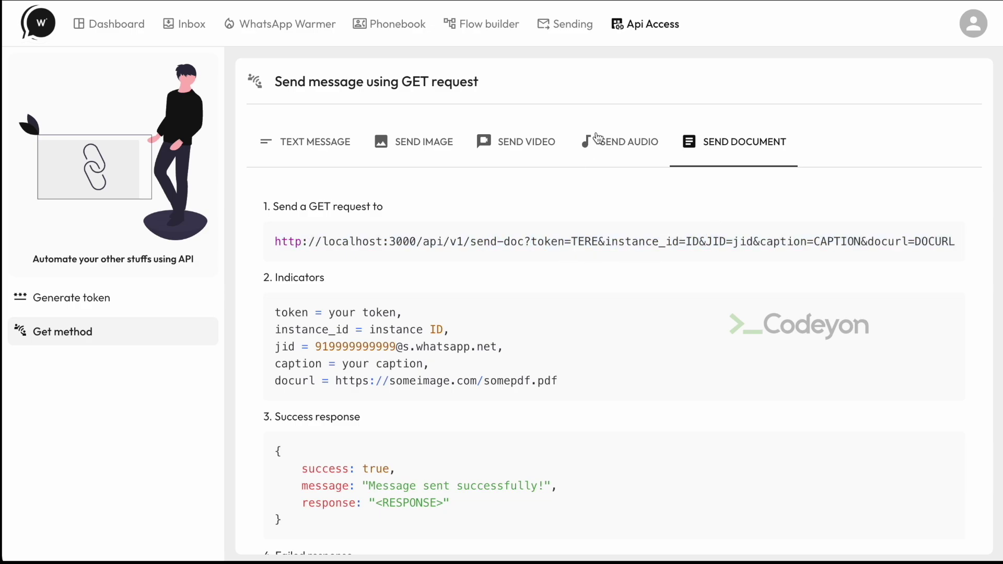
# Delete two saved flows, including the testing flow, and rename Untitled to '7 Jun flow builder'.
pyautogui.click(468, 26)
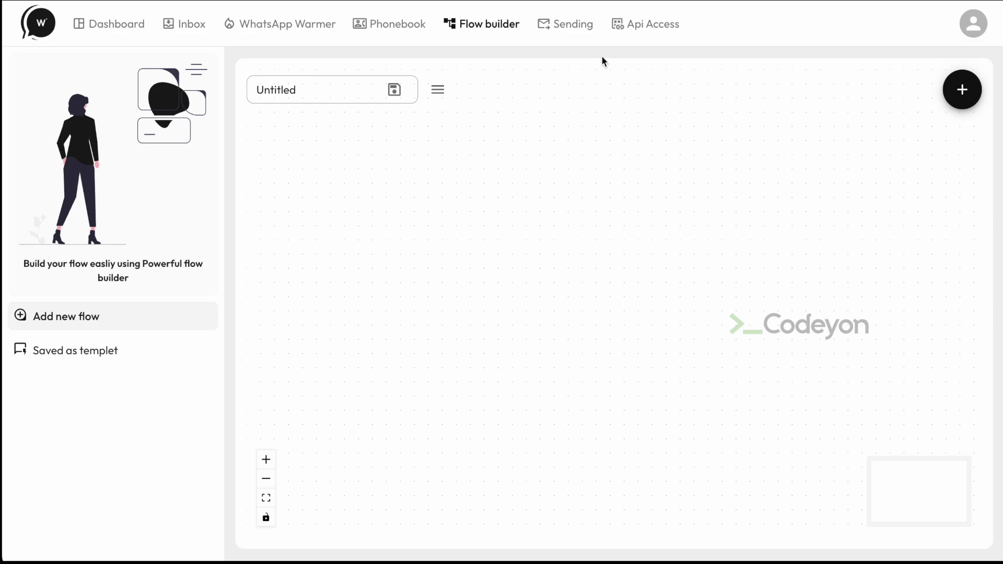
pyautogui.click(438, 91)
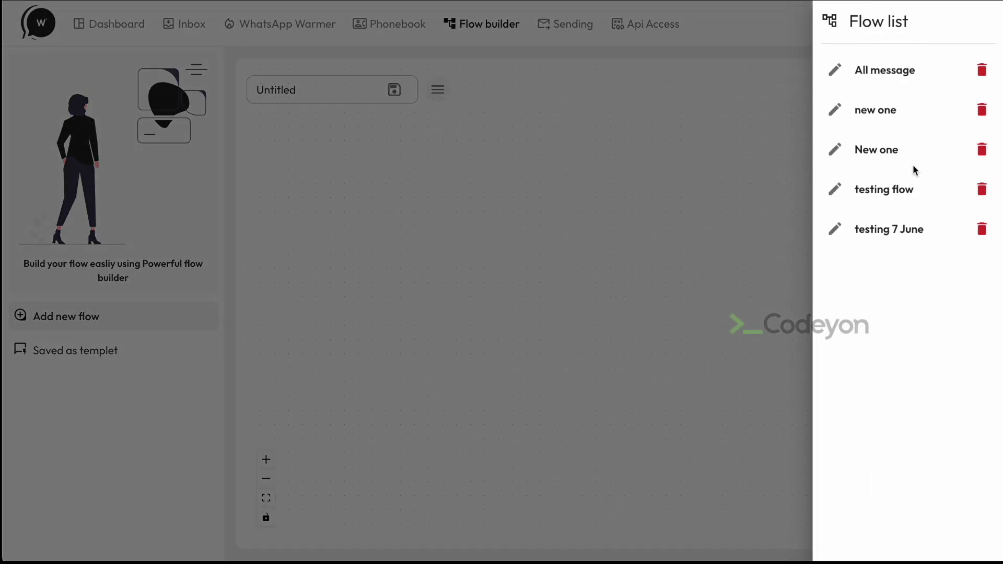
pyautogui.click(982, 232)
pyautogui.press('Return')
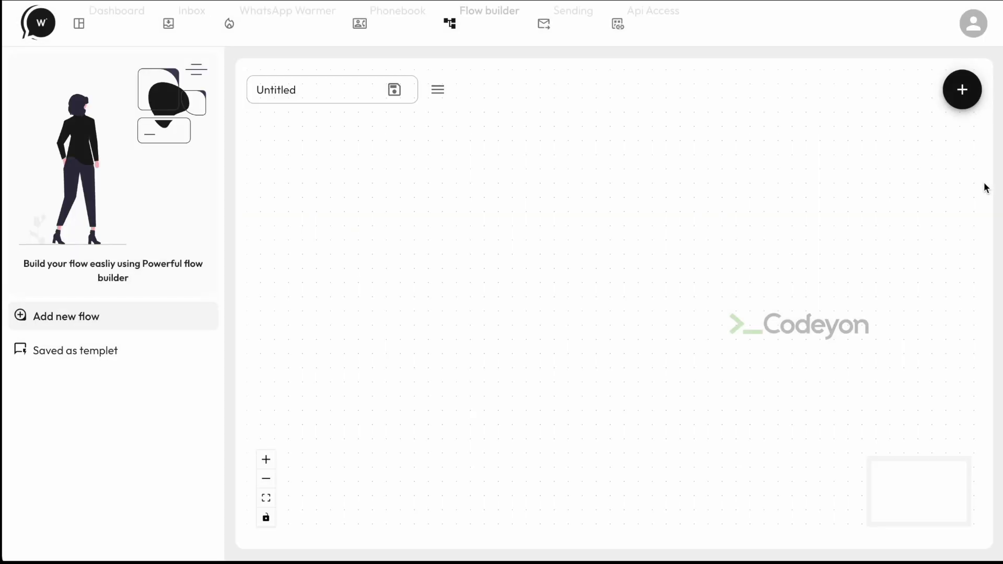
pyautogui.click(438, 90)
pyautogui.click(982, 189)
pyautogui.press('Return')
pyautogui.click(811, 246)
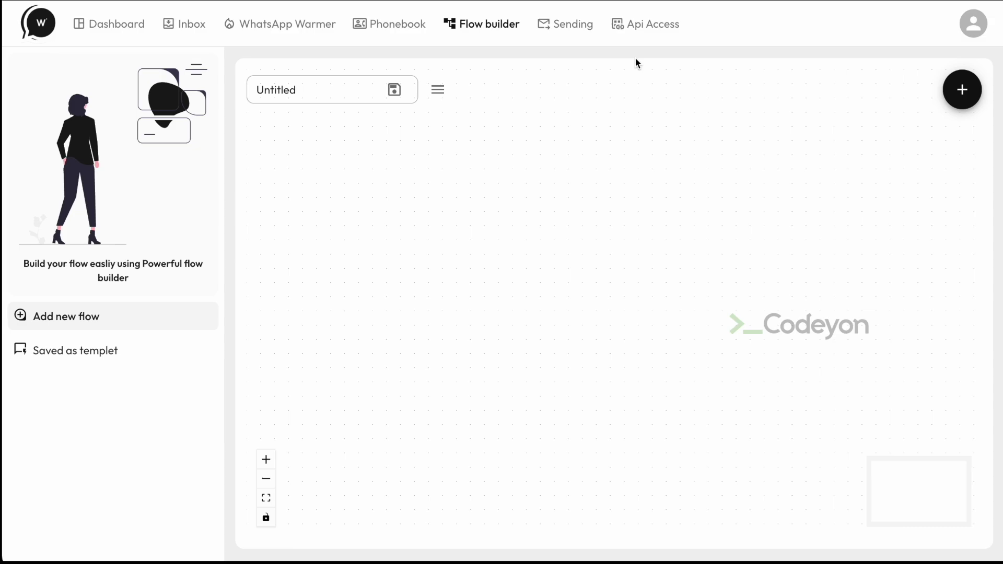
pyautogui.moveTo(353, 94); pyautogui.dragTo(235, 100)
pyautogui.write('7 Jun')
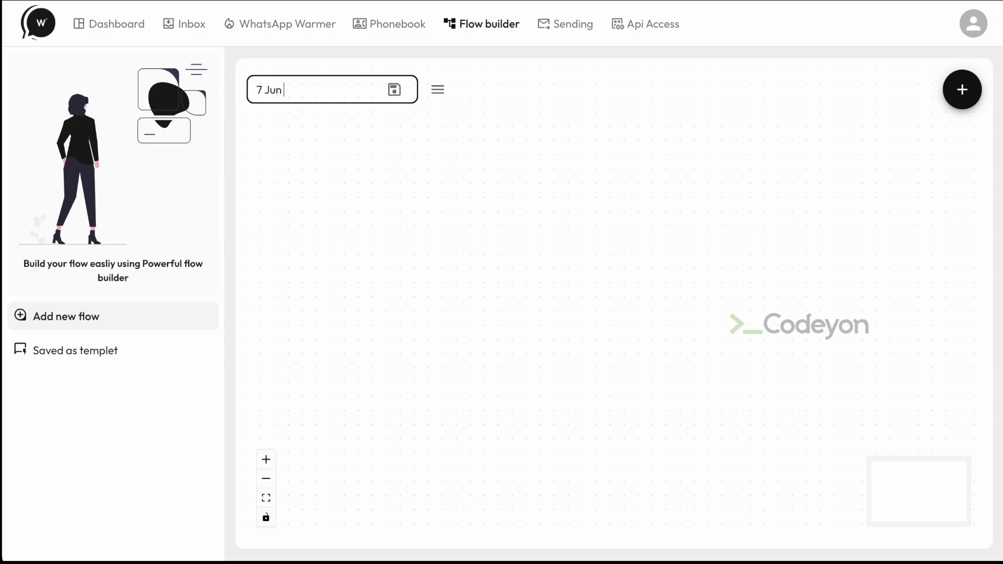
pyautogui.write('r')
# Add a Simple text node replying to all other messages and move it left on the canvas.
pyautogui.click(962, 91)
pyautogui.click(963, 142)
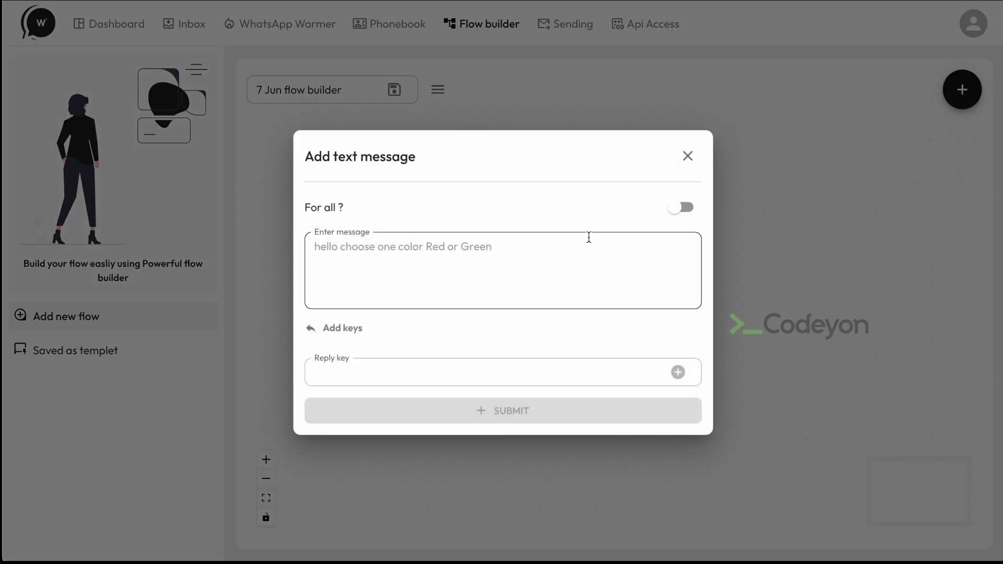
pyautogui.moveTo(310, 204); pyautogui.dragTo(390, 216)
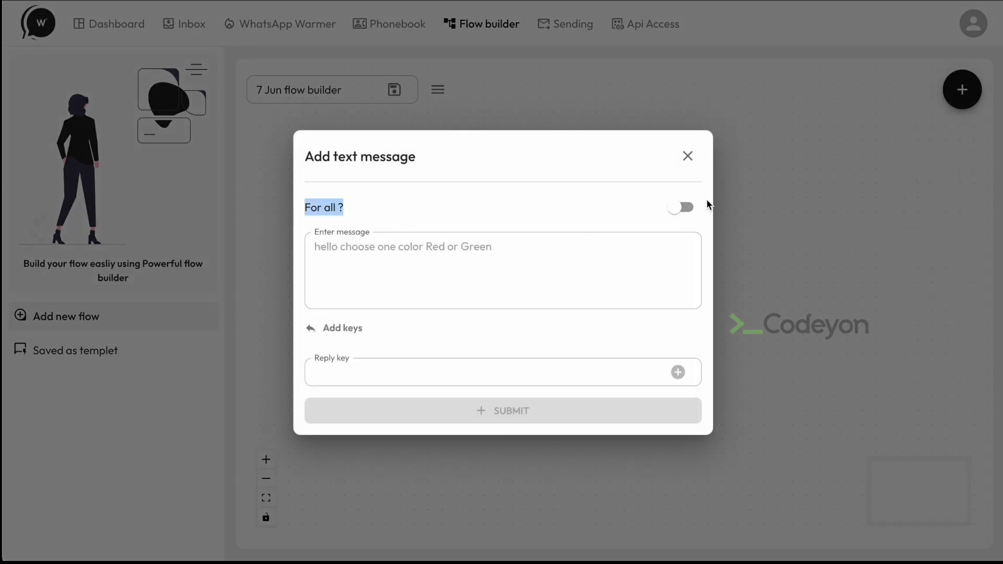
pyautogui.click(682, 208)
pyautogui.click(594, 381)
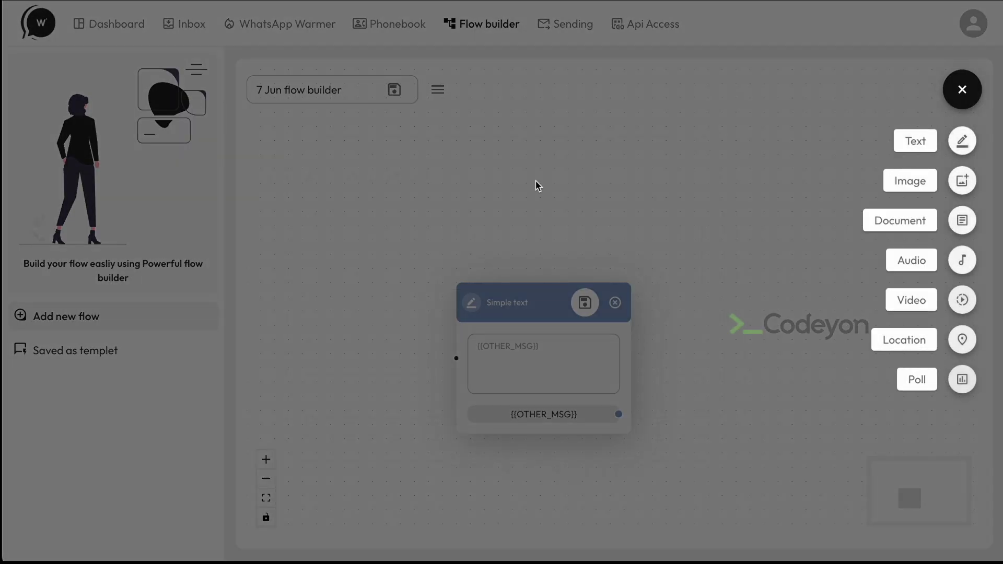
pyautogui.click(538, 186)
pyautogui.moveTo(522, 309); pyautogui.dragTo(350, 224)
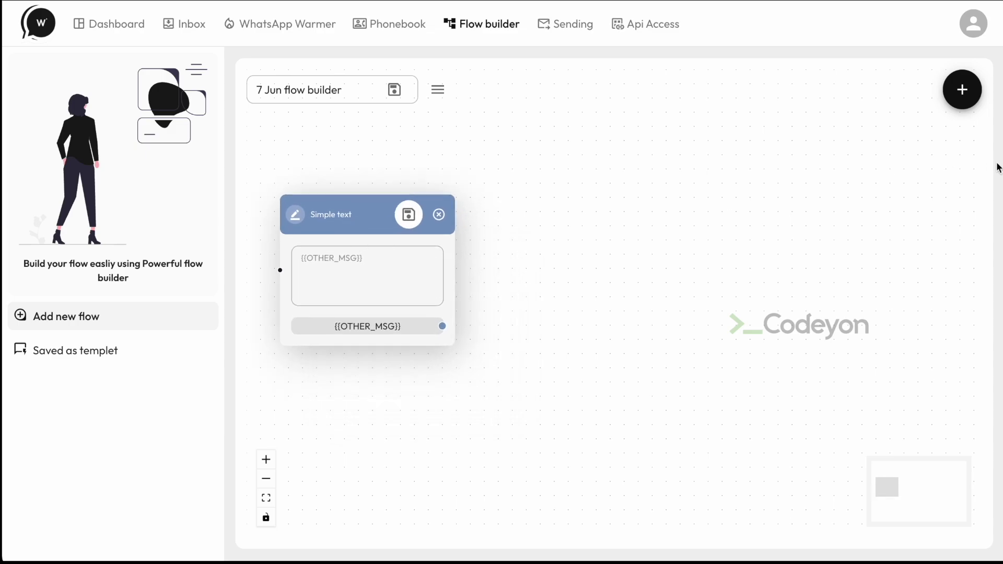
pyautogui.click(961, 90)
# Add a poll node 'please select an option to proceed' with options 'track your order' and 'book new order'.
pyautogui.click(963, 89)
pyautogui.click(964, 378)
pyautogui.click(492, 259)
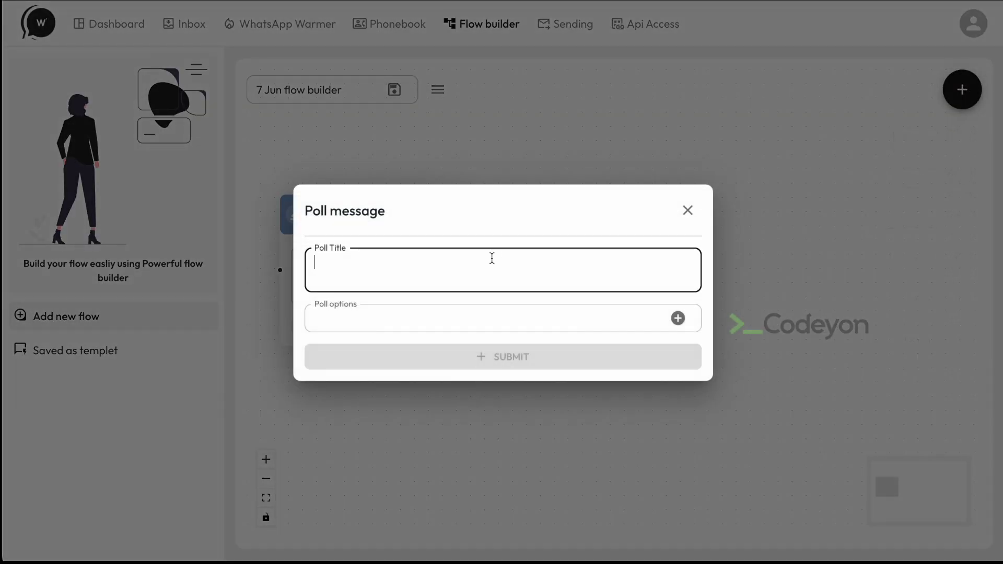
pyautogui.write('Pea')
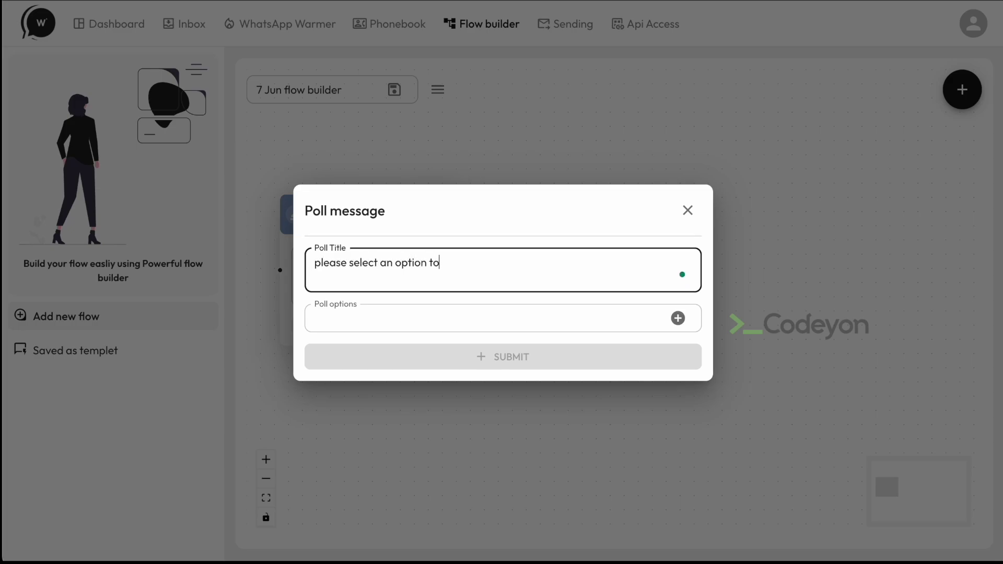
pyautogui.write('d')
pyautogui.click(476, 323)
pyautogui.write('track your')
pyautogui.click(678, 319)
pyautogui.click(634, 342)
pyautogui.write('book new o')
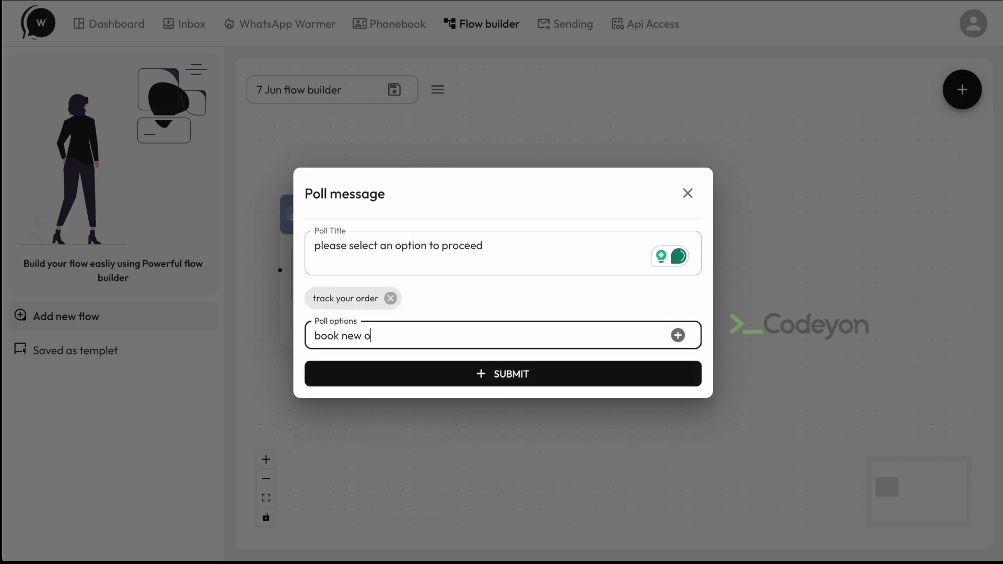
pyautogui.write('rder')
pyautogui.click(678, 336)
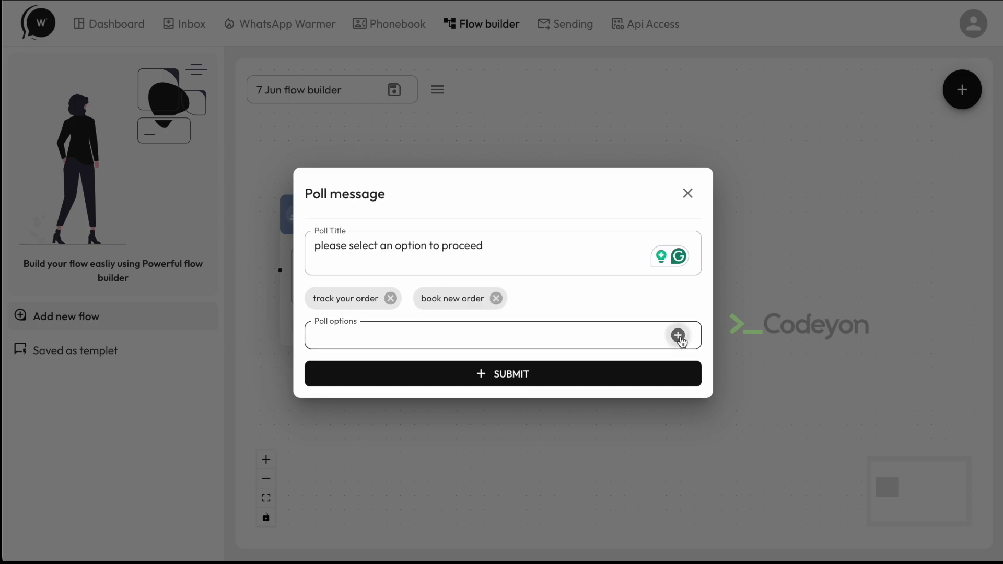
pyautogui.click(640, 375)
pyautogui.moveTo(499, 220); pyautogui.dragTo(627, 200)
# Connect Simple text to the poll and add a text node saying 'Your order is on the way tracking id is TRACK123'.
pyautogui.moveTo(442, 325)
pyautogui.mouseDown()
pyautogui.moveTo(550, 268)
pyautogui.moveTo(548, 278)
pyautogui.mouseUp()
pyautogui.moveTo(646, 268); pyautogui.dragTo(629, 255)
pyautogui.click(974, 100)
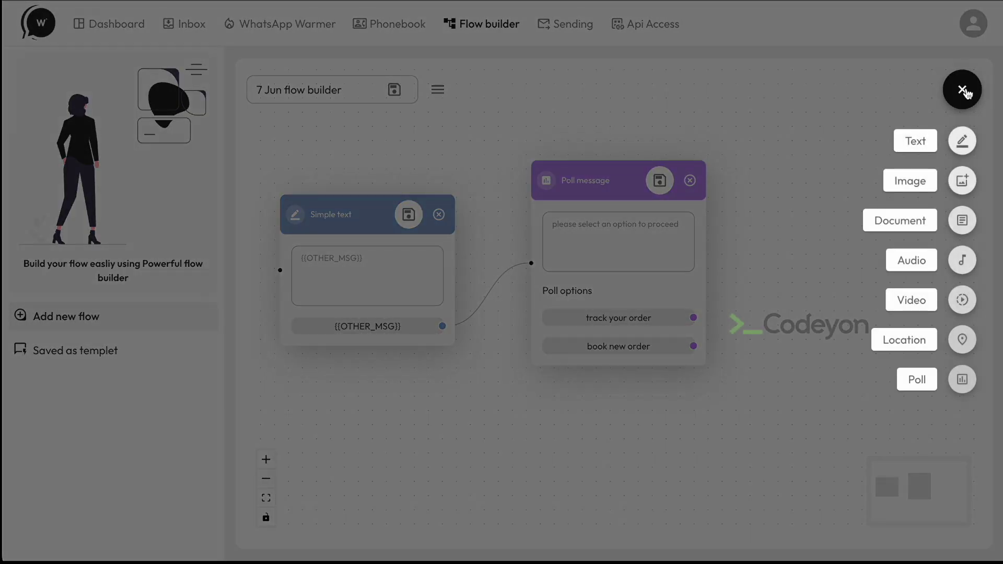
pyautogui.click(960, 139)
pyautogui.click(499, 255)
pyautogui.write('Your order is on the way tracking id is TRACK123')
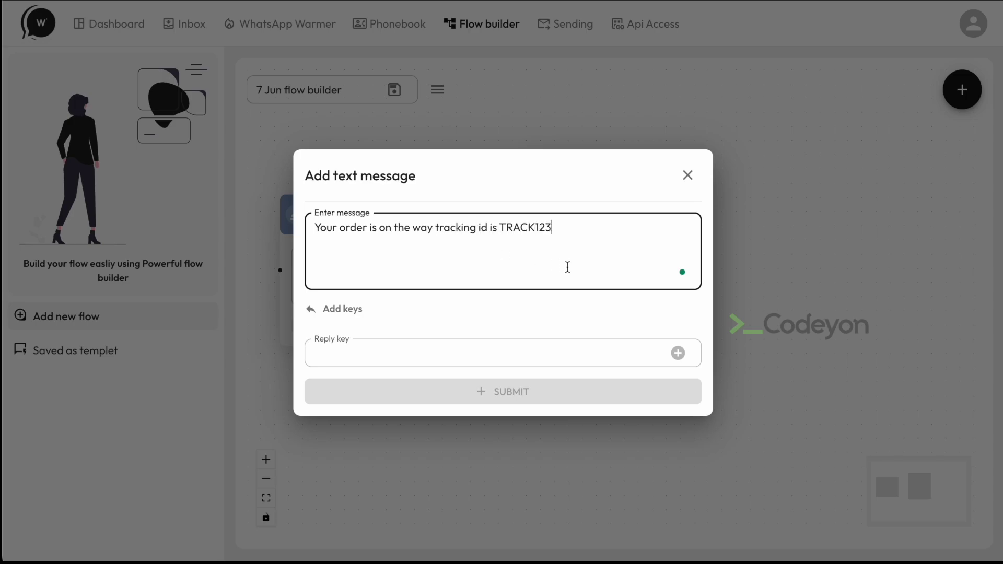
# Give the tracking text node the reply key TRACK123 and submit it.
pyautogui.doubleClick(527, 227)
pyautogui.hotkey('ctrl', 'c')
pyautogui.click(531, 355)
pyautogui.hotkey('ctrl', 'v')
pyautogui.click(678, 354)
pyautogui.click(669, 403)
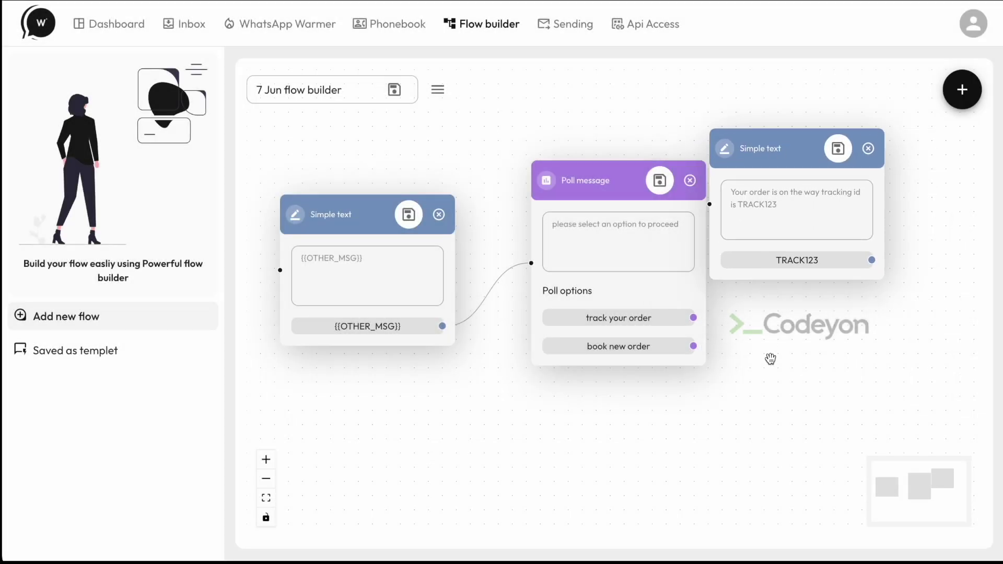
# Link the poll's 'track your order' option to the tracking node.
pyautogui.moveTo(771, 359); pyautogui.dragTo(522, 367)
pyautogui.moveTo(538, 157); pyautogui.dragTo(679, 184)
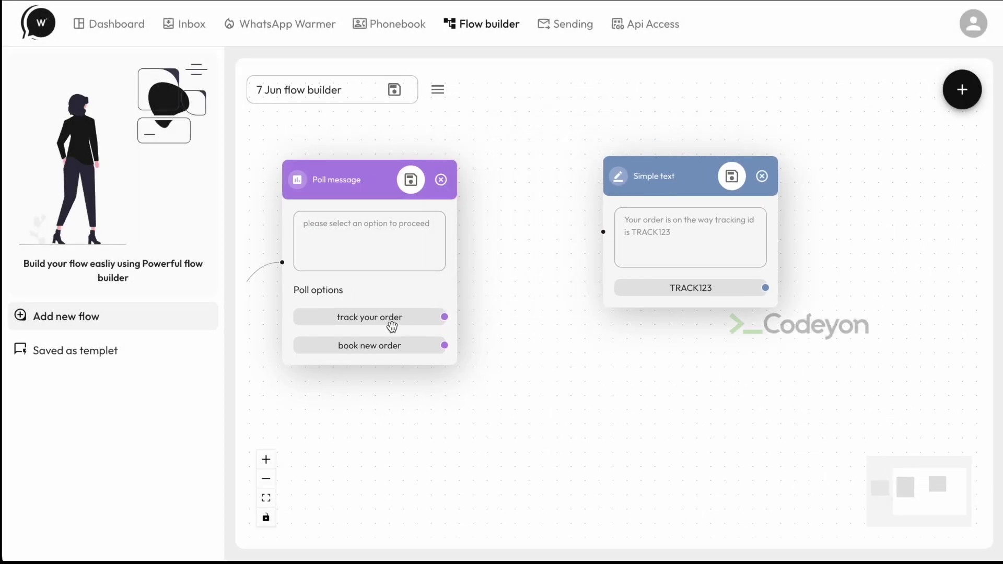
pyautogui.moveTo(445, 318); pyautogui.dragTo(603, 232)
pyautogui.moveTo(634, 187); pyautogui.dragTo(598, 165)
# Add a text node with the codeyon.com booking link and reply key 'book'.
pyautogui.click(963, 89)
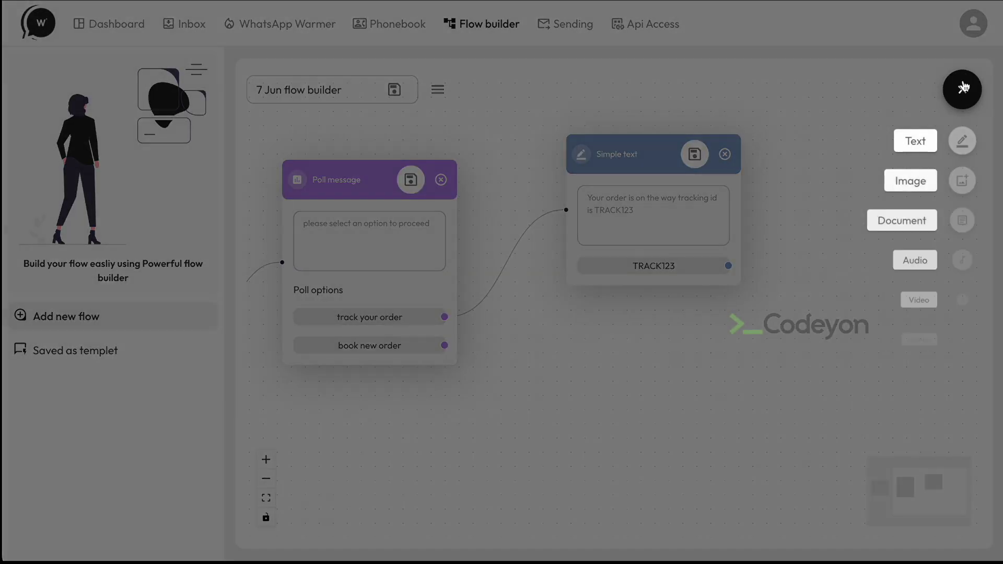
pyautogui.click(962, 140)
pyautogui.click(610, 276)
pyautogui.write('you can book your orders form here:- https://codeyo')
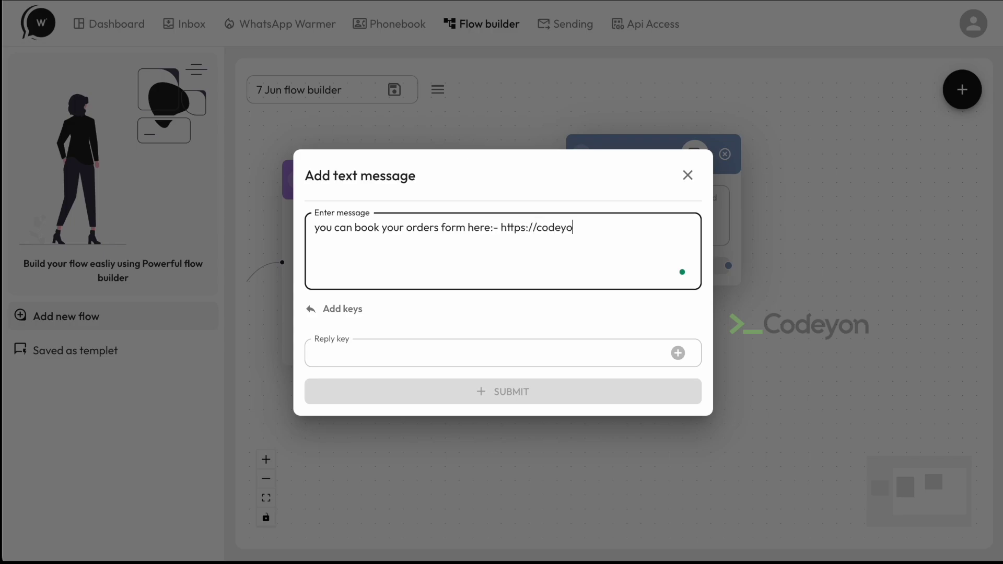
pyautogui.write('.com')
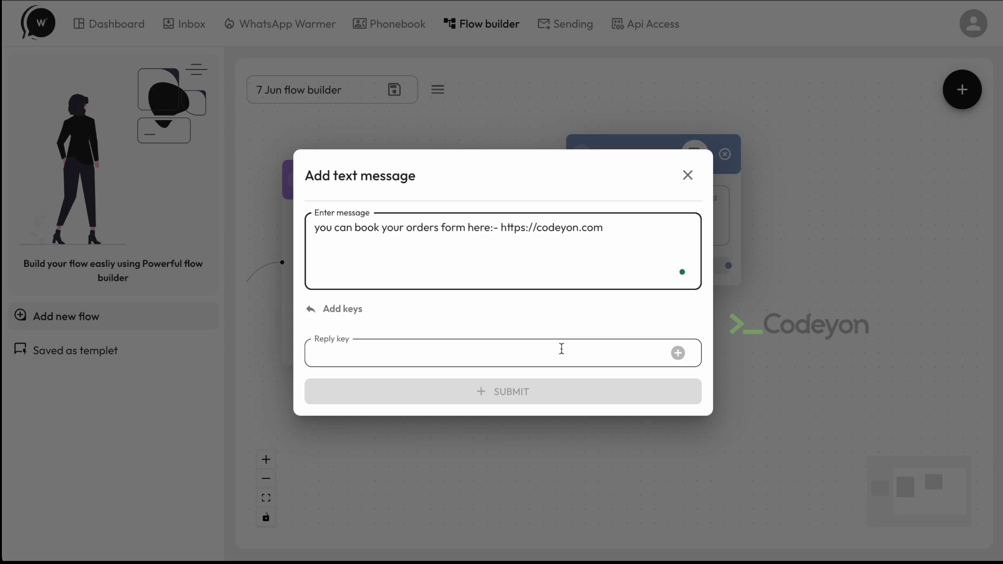
pyautogui.click(565, 347)
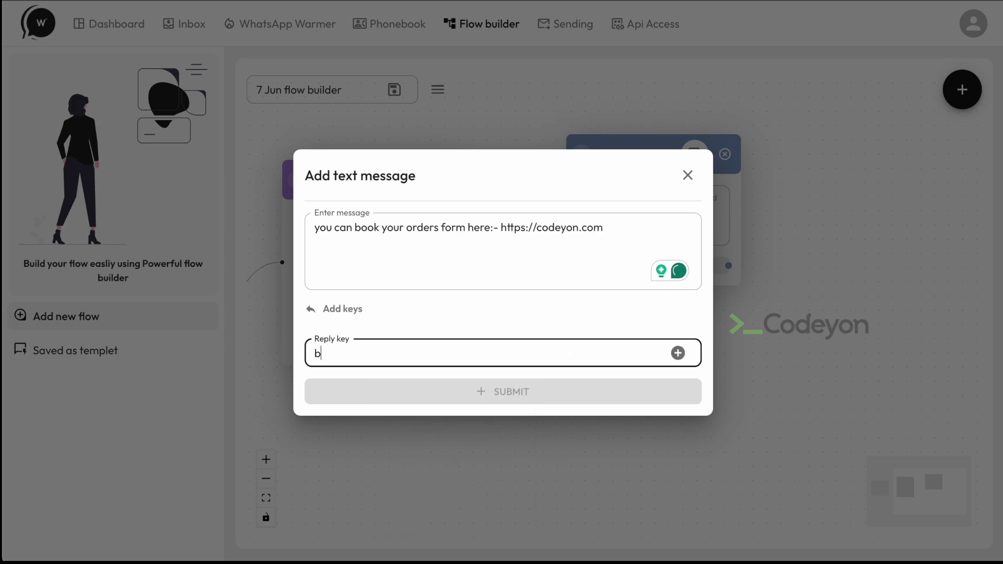
pyautogui.write('b')
pyautogui.click(677, 353)
pyautogui.click(657, 401)
# Connect the poll's 'book new order' option to the booking node.
pyautogui.moveTo(791, 272)
pyautogui.mouseDown()
pyautogui.moveTo(729, 468)
pyautogui.moveTo(681, 471)
pyautogui.mouseUp()
pyautogui.moveTo(445, 346)
pyautogui.mouseDown()
pyautogui.moveTo(570, 410)
pyautogui.moveTo(631, 409)
pyautogui.mouseUp()
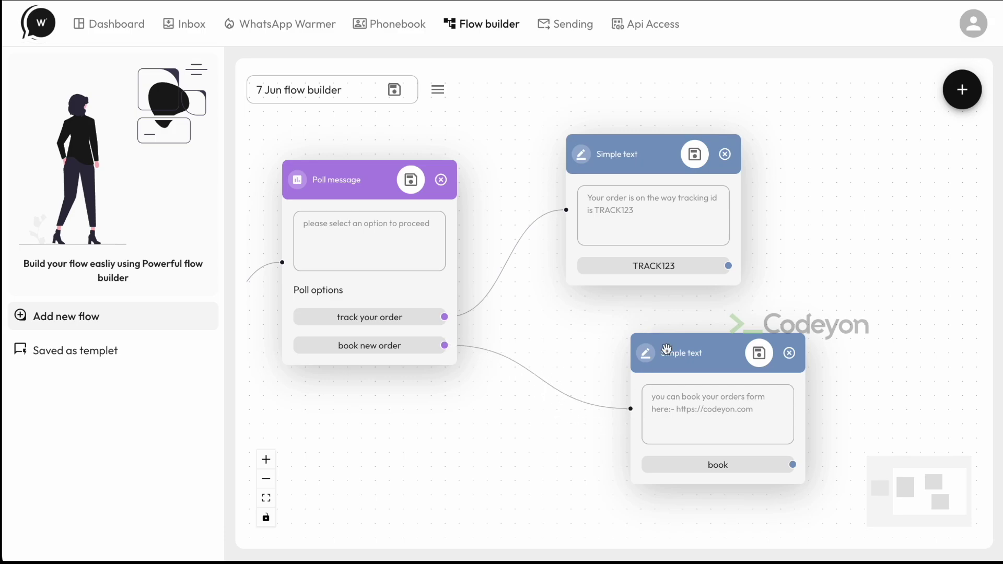
pyautogui.moveTo(666, 351); pyautogui.dragTo(618, 341)
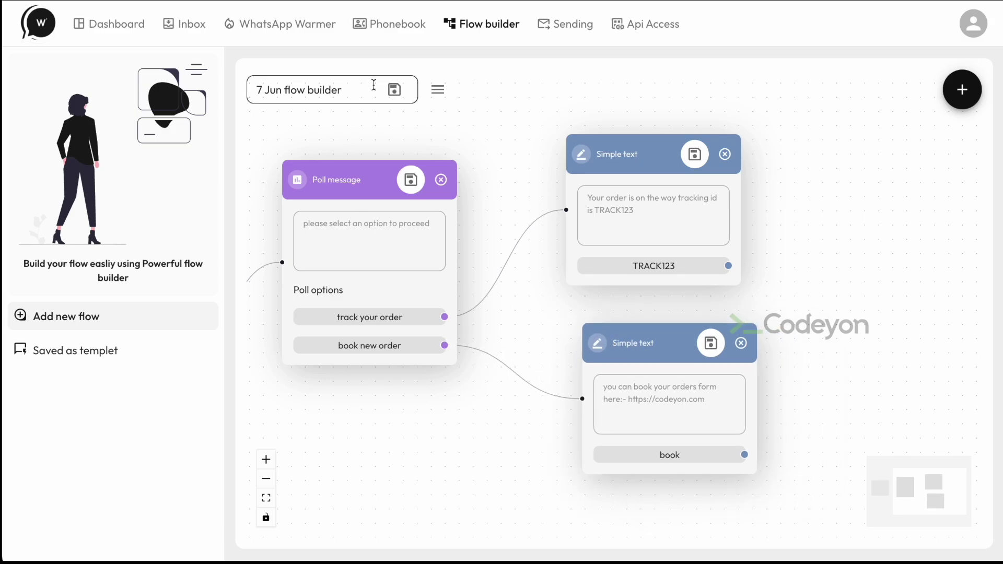
# Save the flow and start a chatbot titled 'testing chat' on the chosen WhatsApp instance.
pyautogui.click(393, 89)
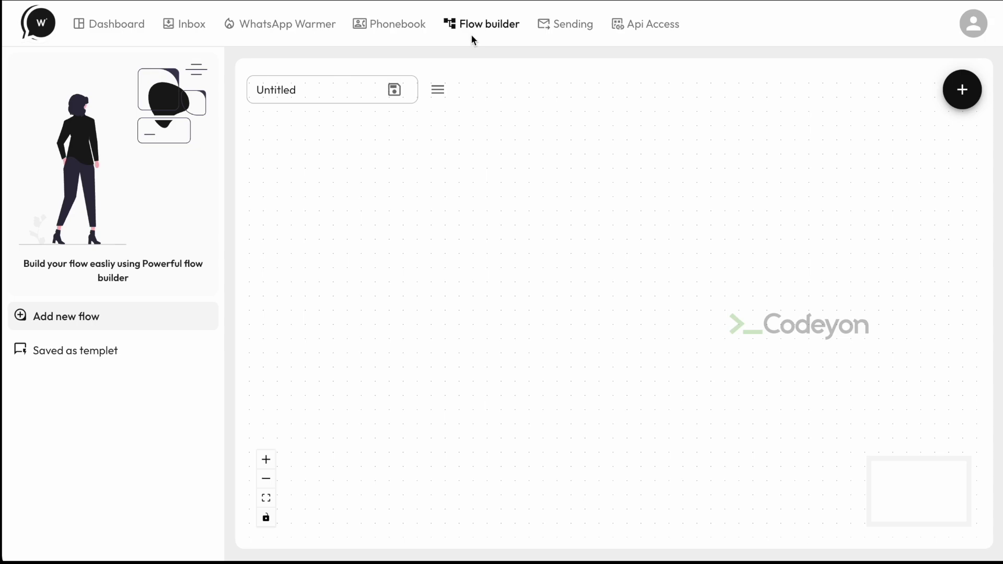
pyautogui.click(559, 24)
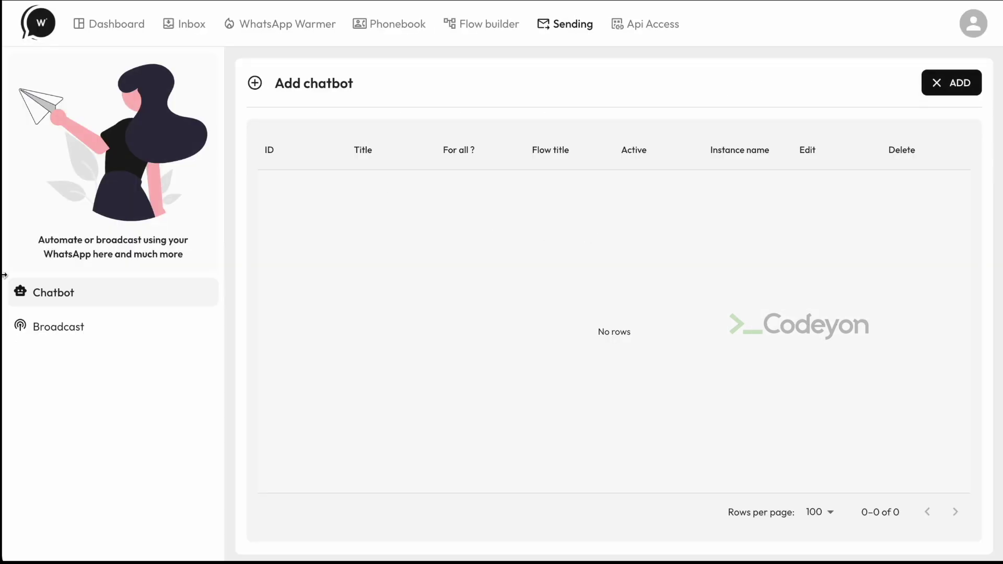
pyautogui.click(938, 85)
pyautogui.click(476, 130)
pyautogui.write('testin chat')
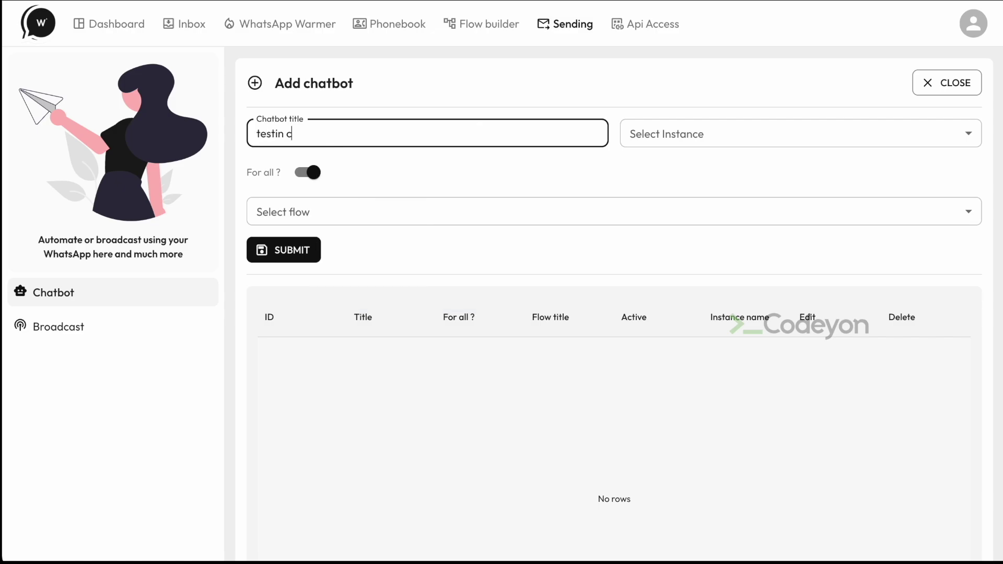
pyautogui.click(648, 135)
pyautogui.click(661, 162)
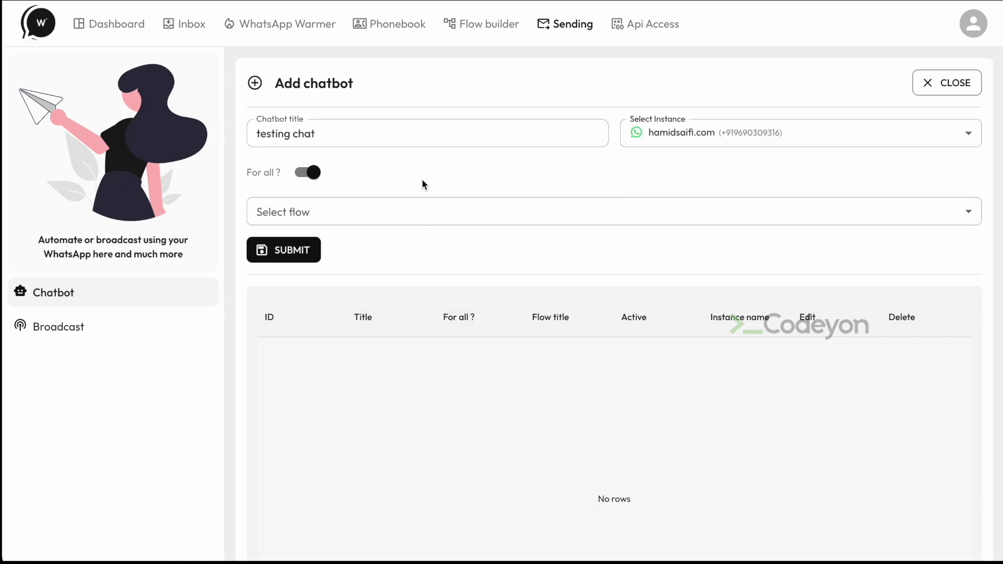
# Keep the chatbot replying to all contacts, assign the '7 Jun flow builder' flow and submit.
pyautogui.click(311, 172)
pyautogui.click(713, 212)
pyautogui.click(529, 173)
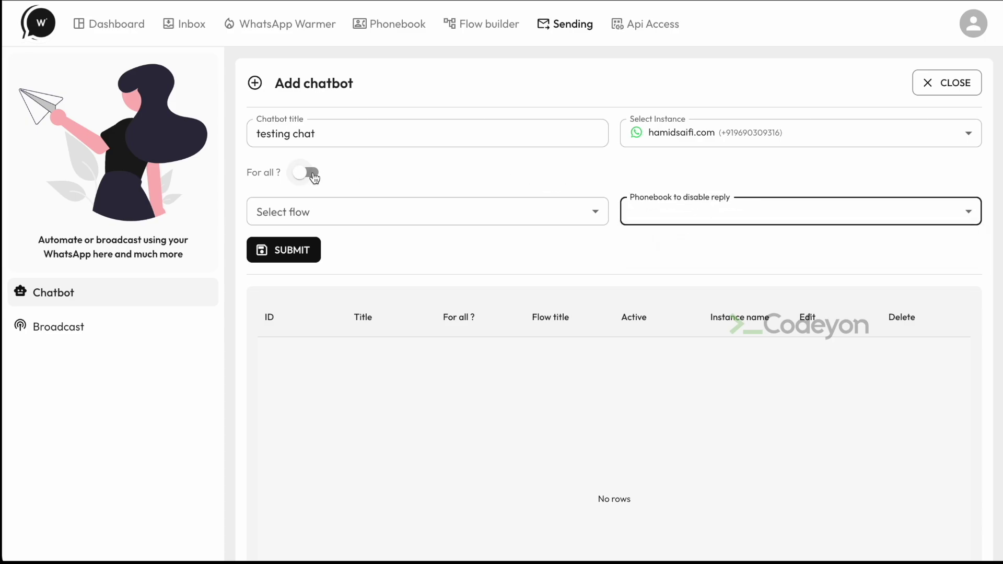
pyautogui.click(308, 173)
pyautogui.click(359, 209)
pyautogui.click(324, 321)
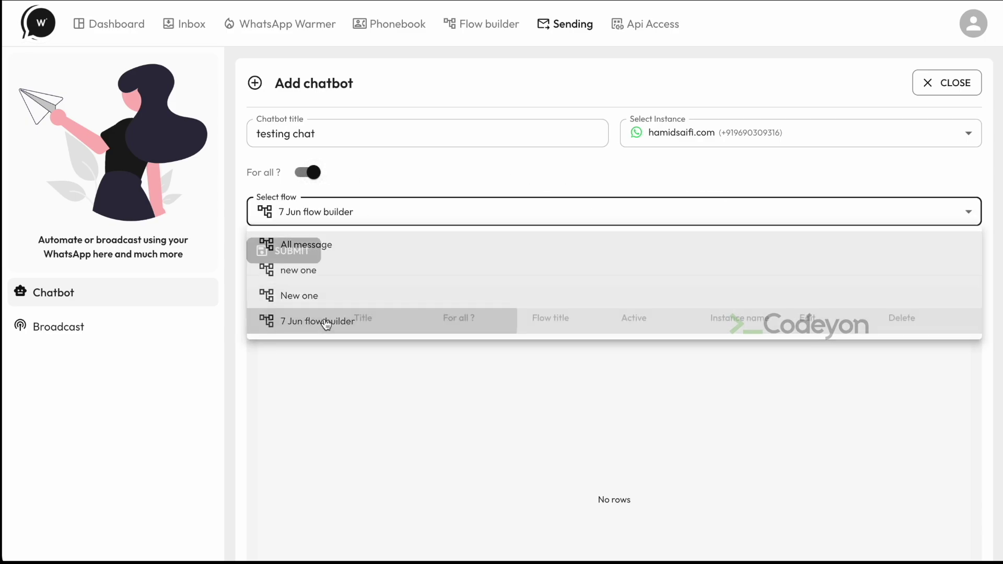
pyautogui.click(296, 252)
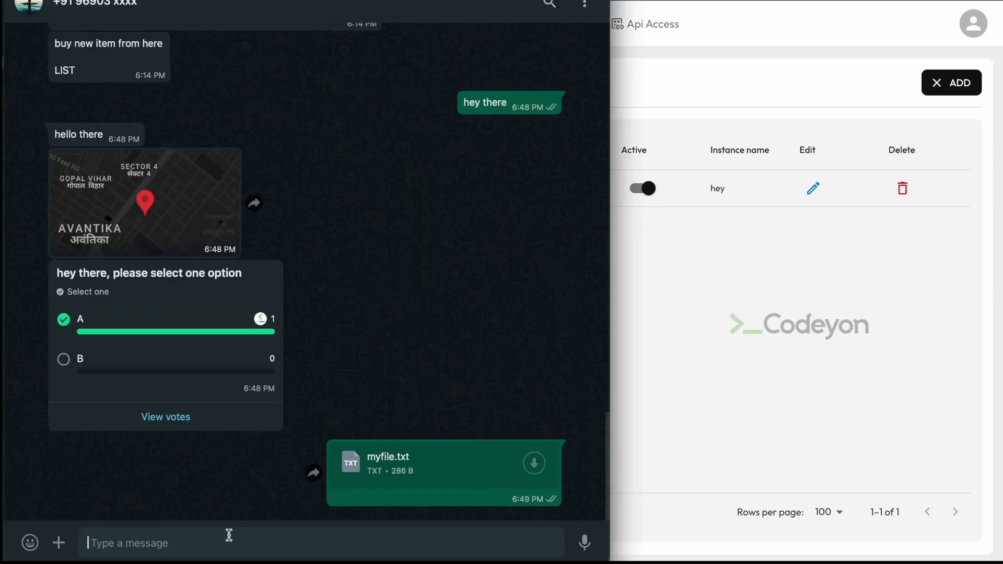
# Send 'hey man I need help' and vote 'track your order' in the poll to get TRACK123.
pyautogui.write('hey there')
pyautogui.press('Return')
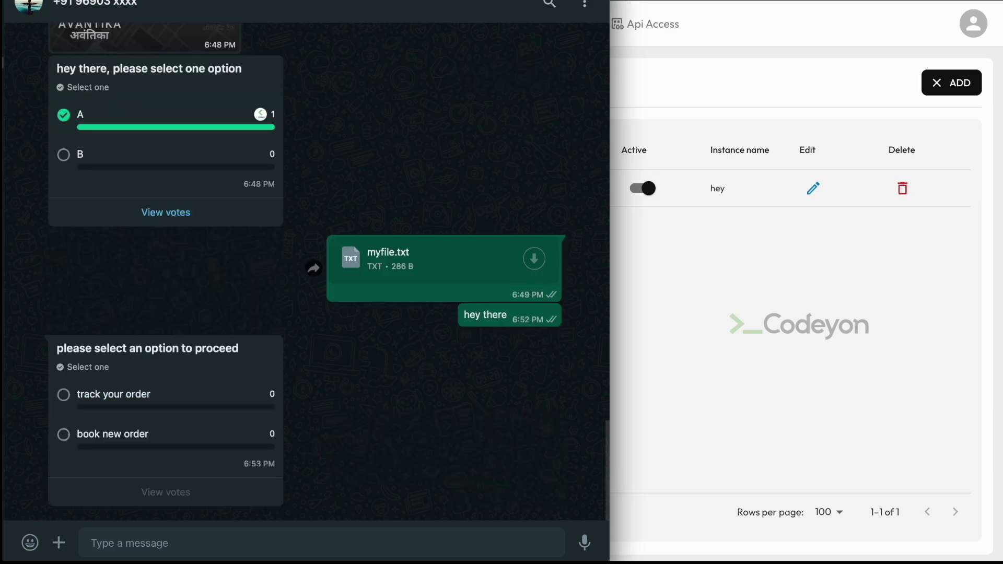
pyautogui.moveTo(52, 349); pyautogui.dragTo(238, 345)
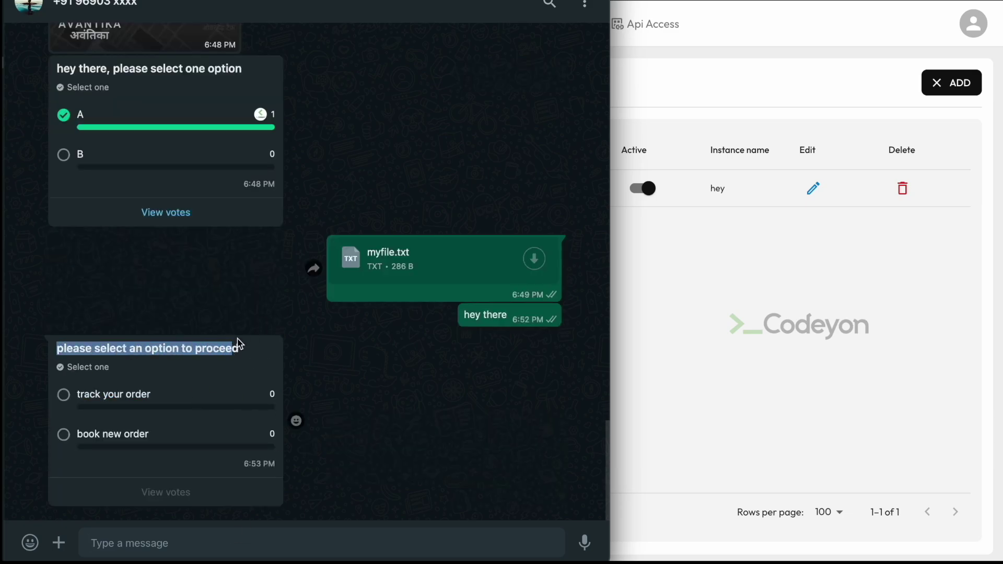
pyautogui.click(64, 401)
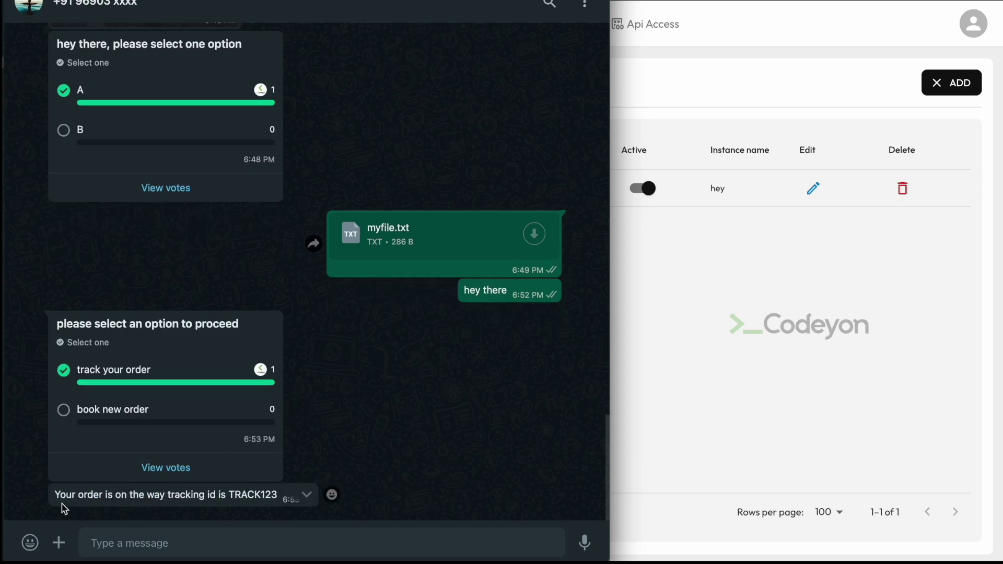
pyautogui.moveTo(54, 494); pyautogui.dragTo(278, 495)
# Send 'hey man I need help' again and vote 'book new order' to receive the booking link.
pyautogui.click(383, 536)
pyautogui.write('hey man I need help')
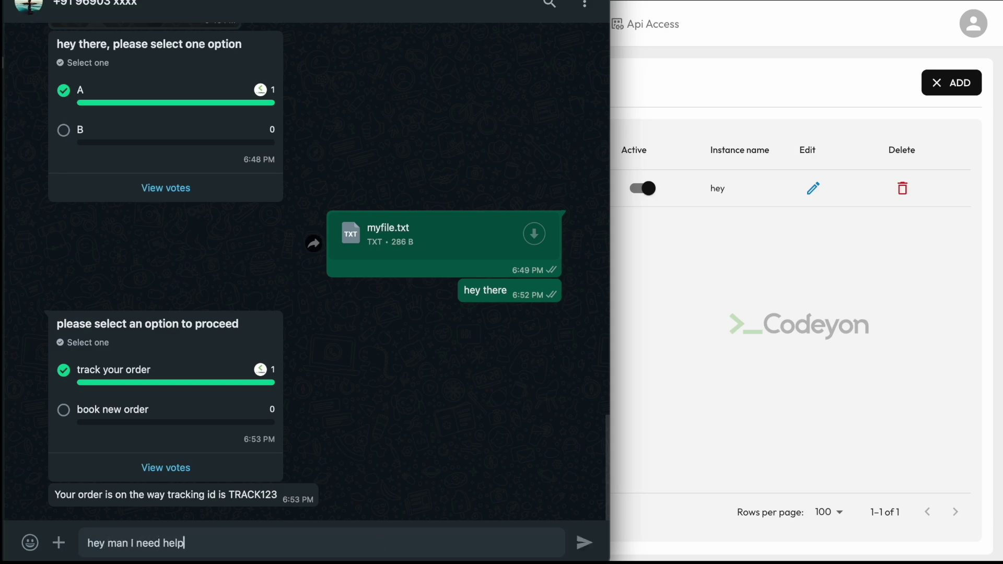
pyautogui.press('Return')
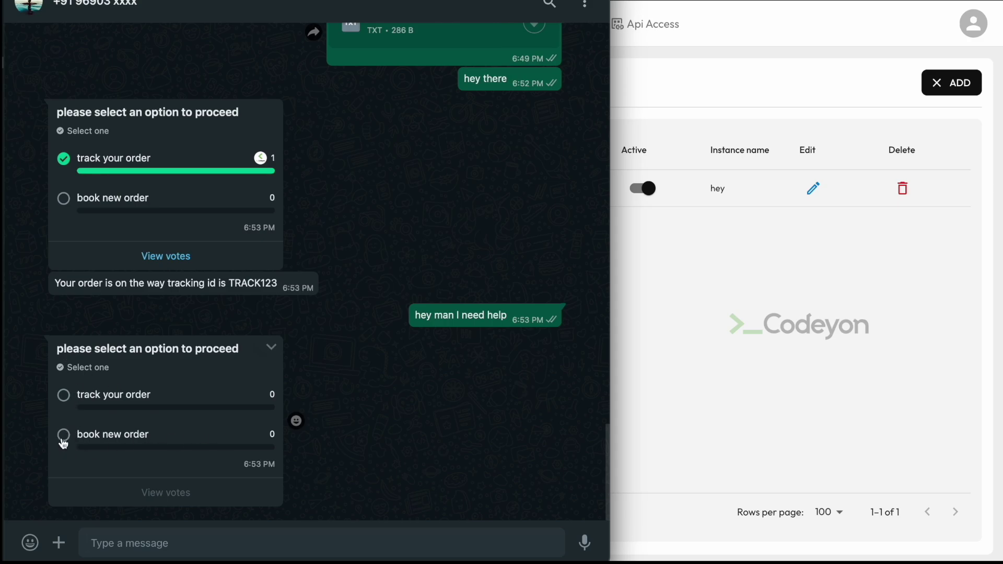
pyautogui.click(64, 436)
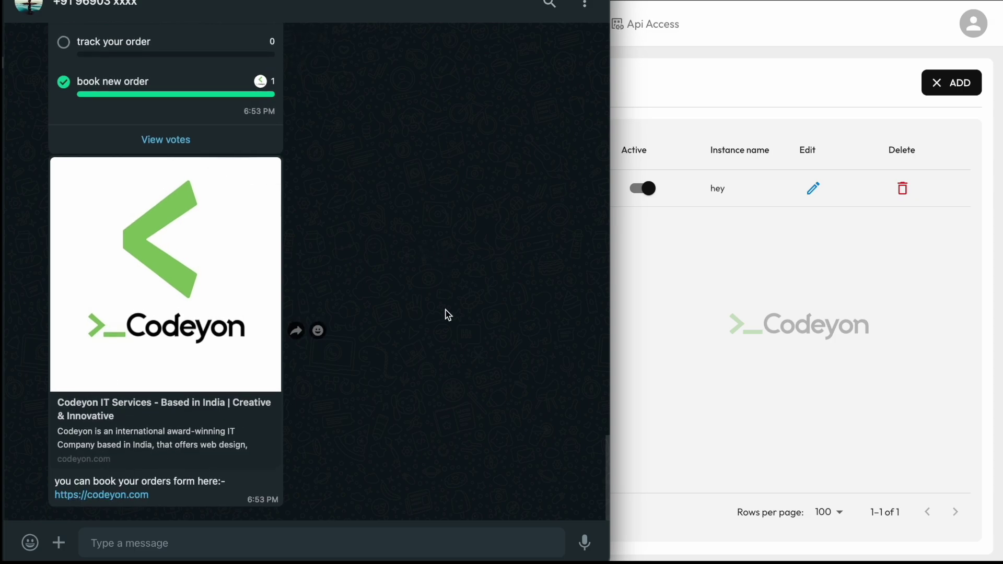
pyautogui.scroll(1, 443, 314)
# Check the current subscription and profile details from the account menu.
pyautogui.scroll(-1, 443, 314)
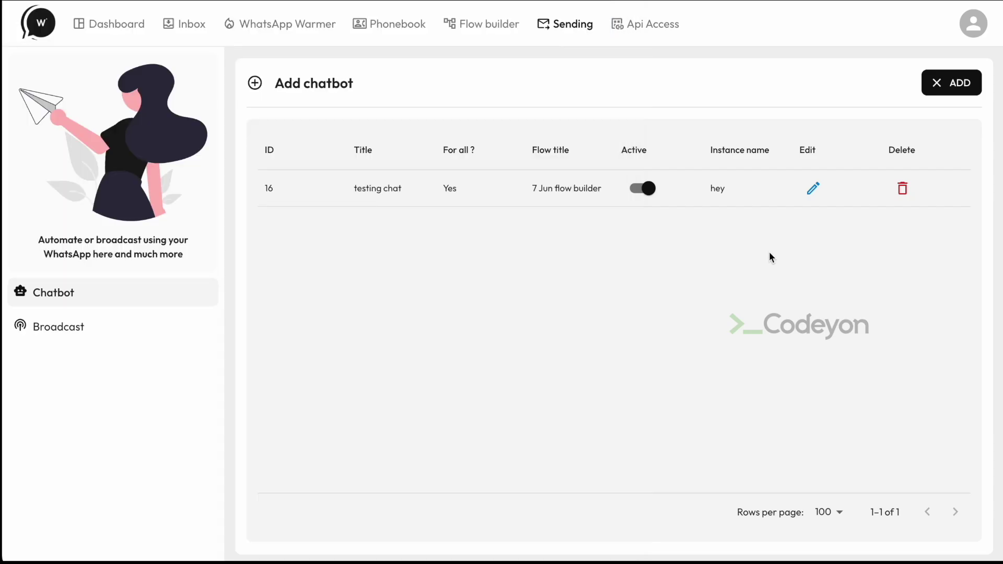
pyautogui.click(973, 23)
pyautogui.click(883, 93)
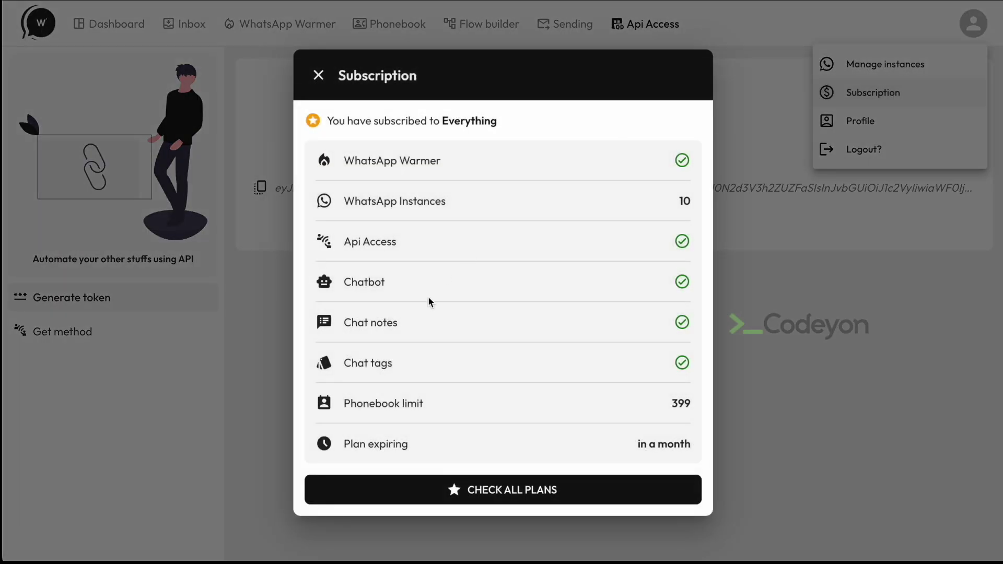
pyautogui.click(777, 355)
pyautogui.click(851, 123)
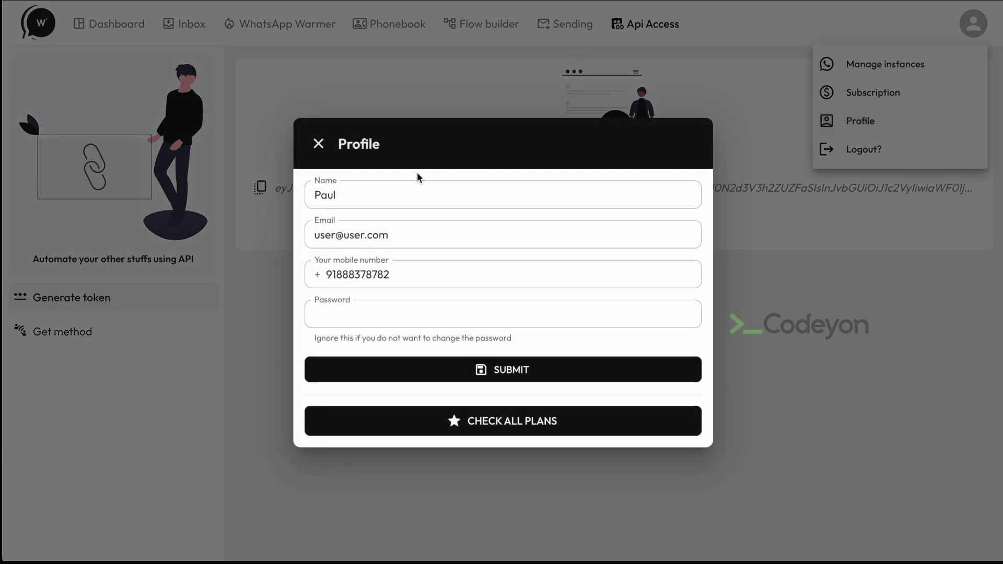
pyautogui.click(317, 144)
pyautogui.click(859, 278)
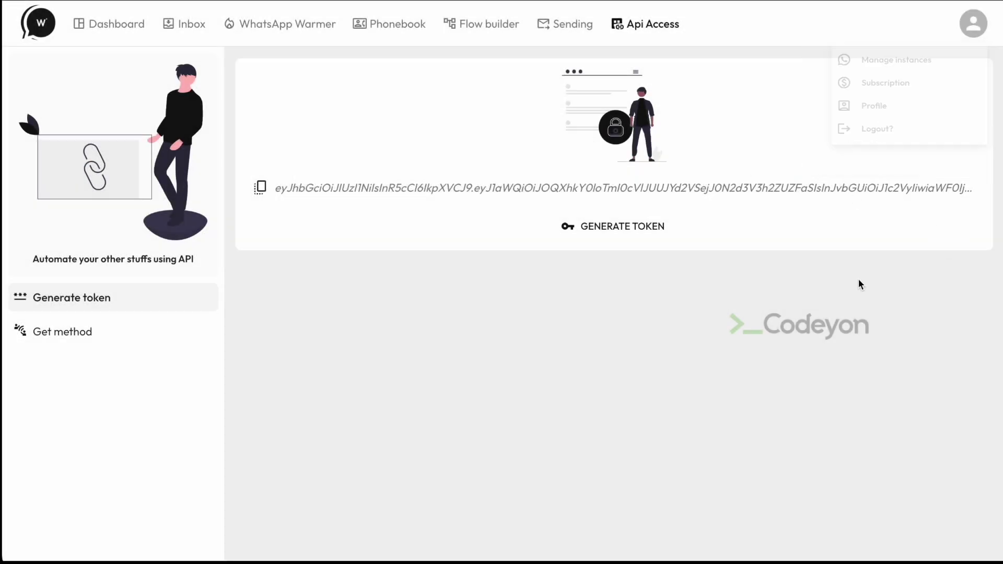
# Log out to the WhatsHAM landing page and browse it at half and full screen.
pyautogui.click(969, 29)
pyautogui.click(862, 149)
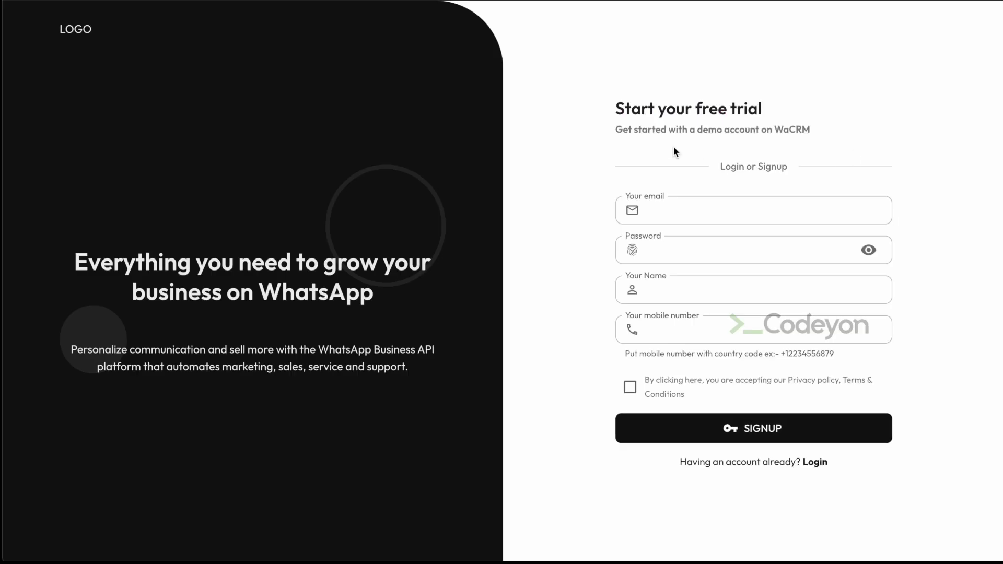
pyautogui.click(695, 98)
pyautogui.hotkey('ctrl', 'alt', 'Left')
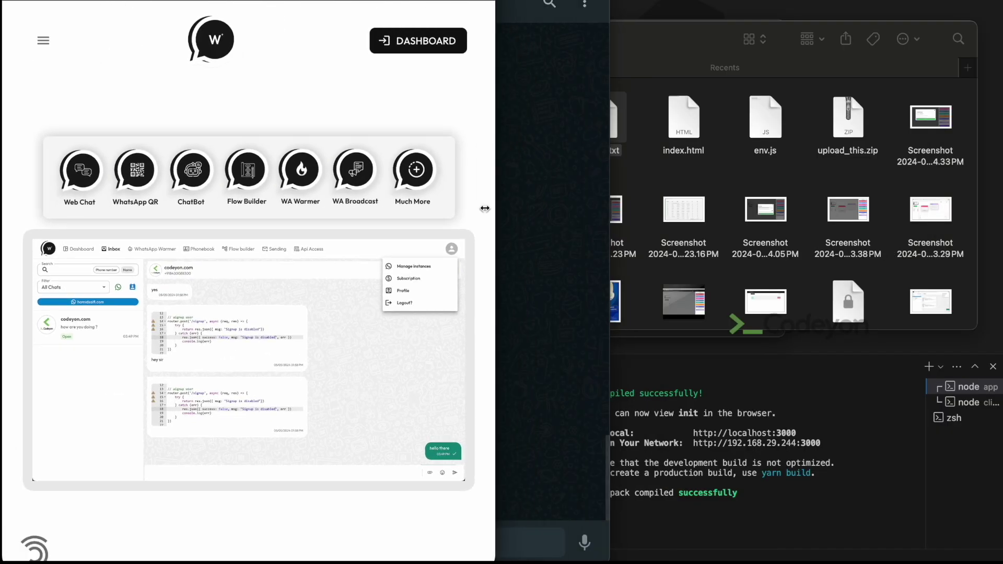
pyautogui.scroll(-15, 309, 234)
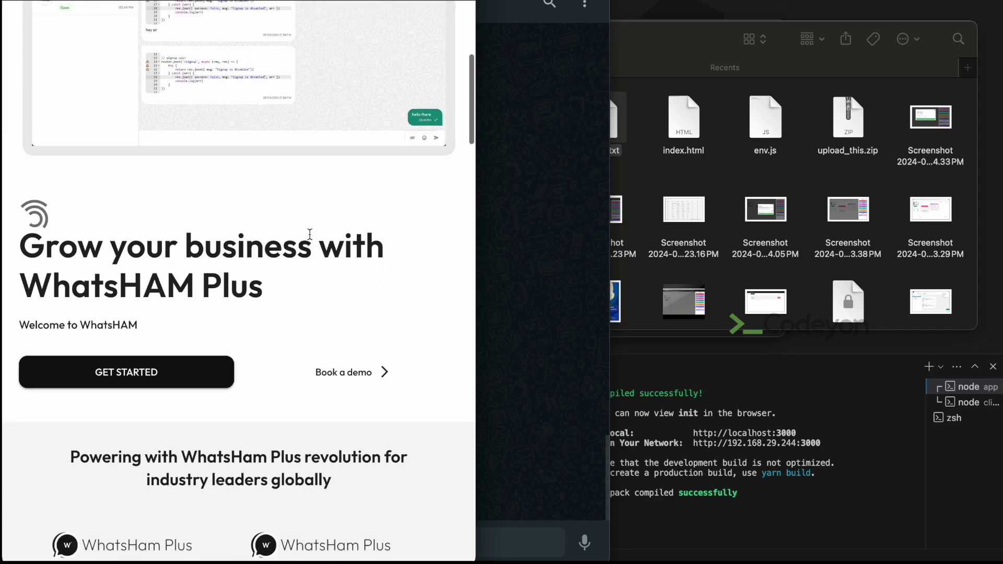
pyautogui.hotkey('ctrl', 'alt', 'Return')
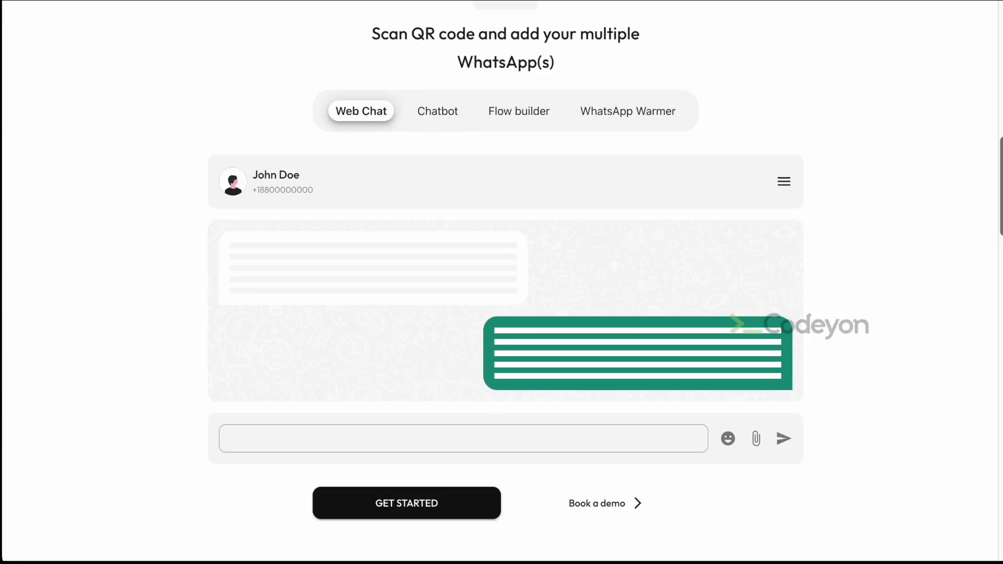
pyautogui.scroll(20, 673, 221)
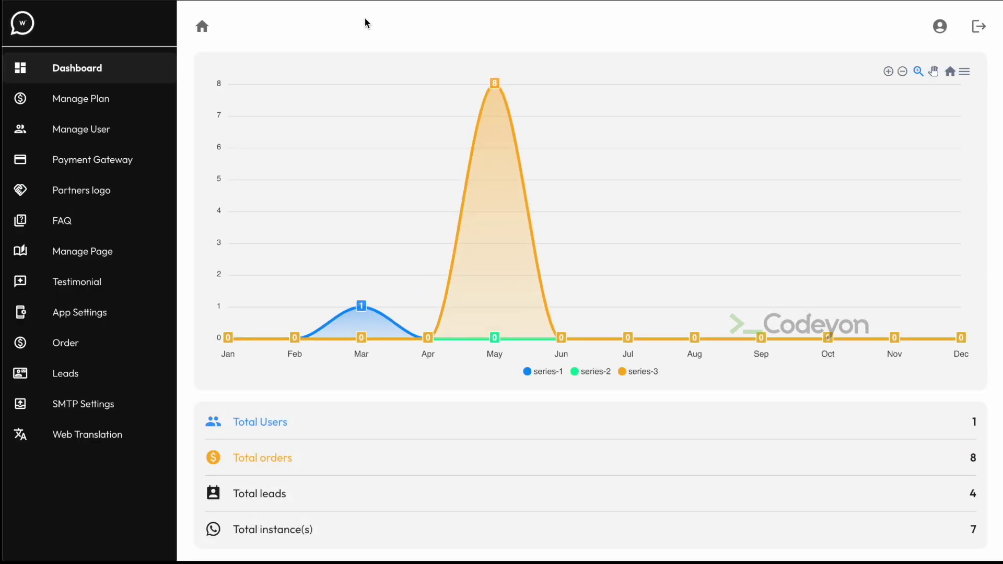
# Look over the dashboard's Total Users, orders and leads figures, then go to Manage Plan.
pyautogui.scroll(-1, 364, 21)
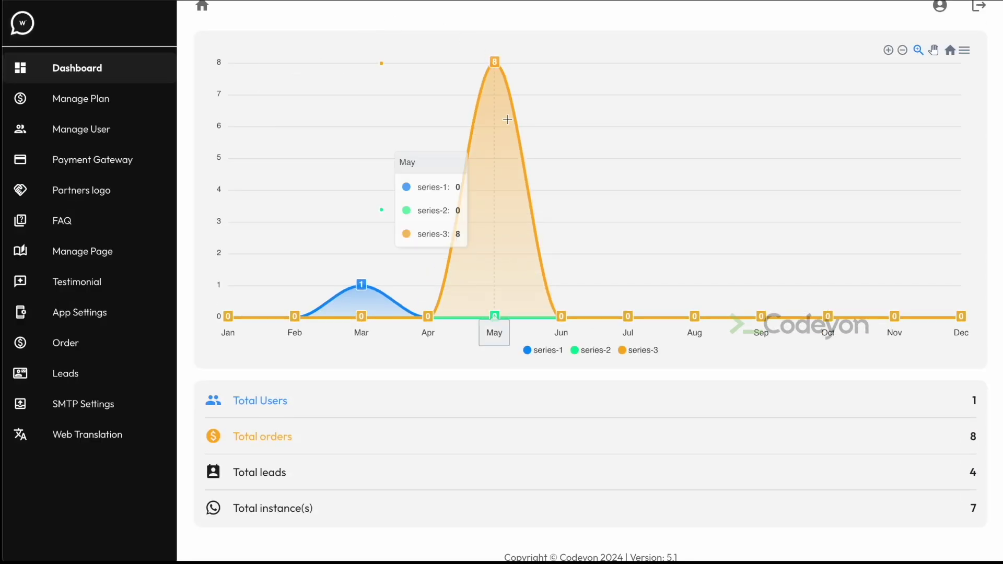
pyautogui.moveTo(243, 401)
pyautogui.mouseDown()
pyautogui.moveTo(305, 401)
pyautogui.moveTo(273, 431)
pyautogui.moveTo(222, 434)
pyautogui.mouseUp()
pyautogui.moveTo(231, 472)
pyautogui.mouseDown()
pyautogui.moveTo(313, 474)
pyautogui.moveTo(357, 508)
pyautogui.moveTo(271, 509)
pyautogui.mouseUp()
pyautogui.click(320, 477)
pyautogui.scroll(1, 320, 477)
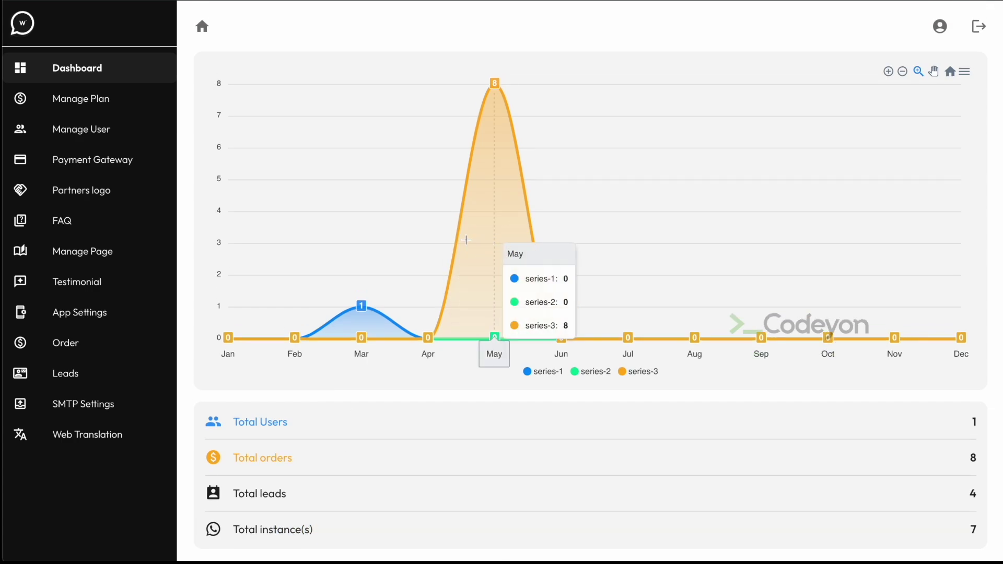
pyautogui.click(117, 98)
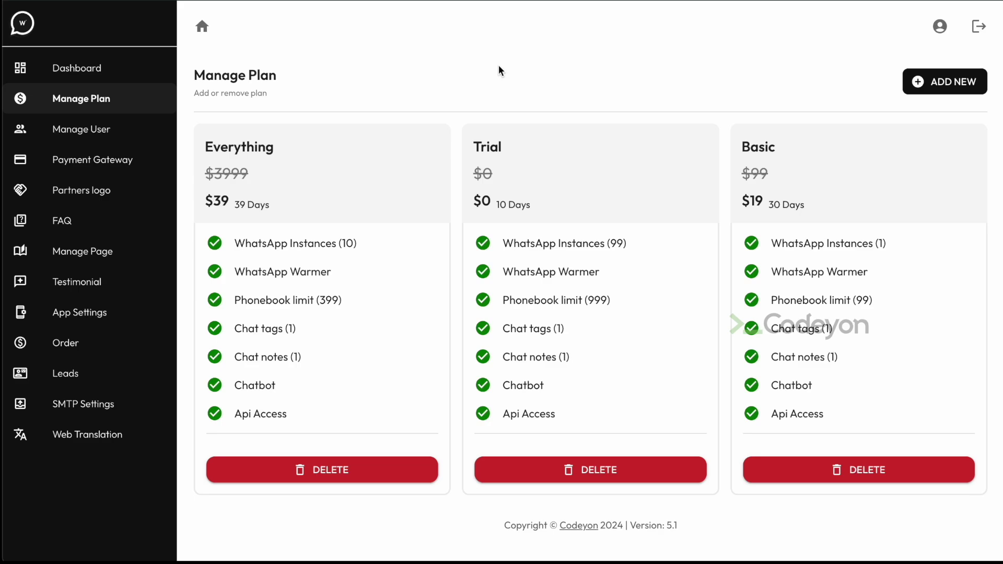
# Start a new plan, leaving the trial plan option switched off.
pyautogui.click(945, 81)
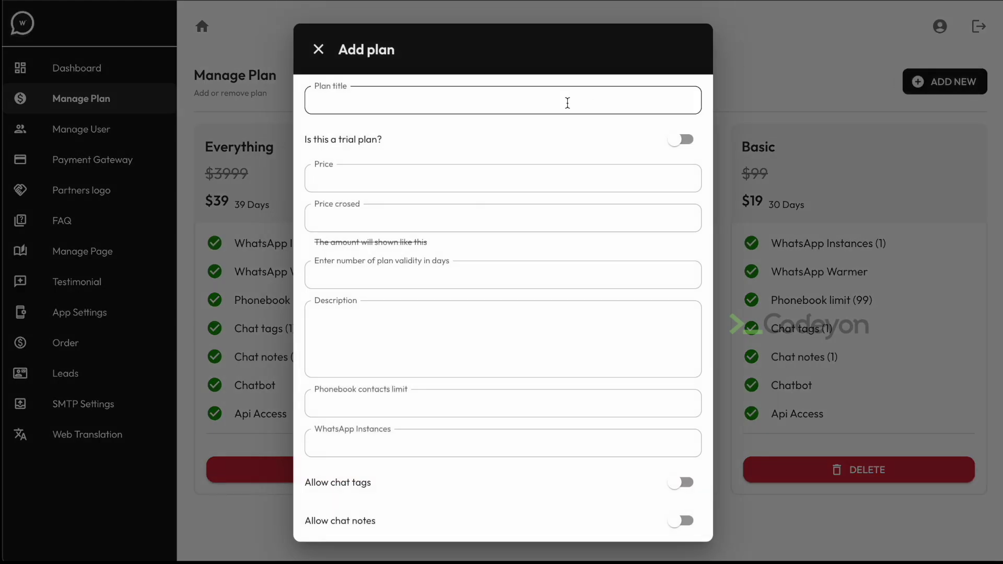
pyautogui.click(567, 103)
pyautogui.click(554, 141)
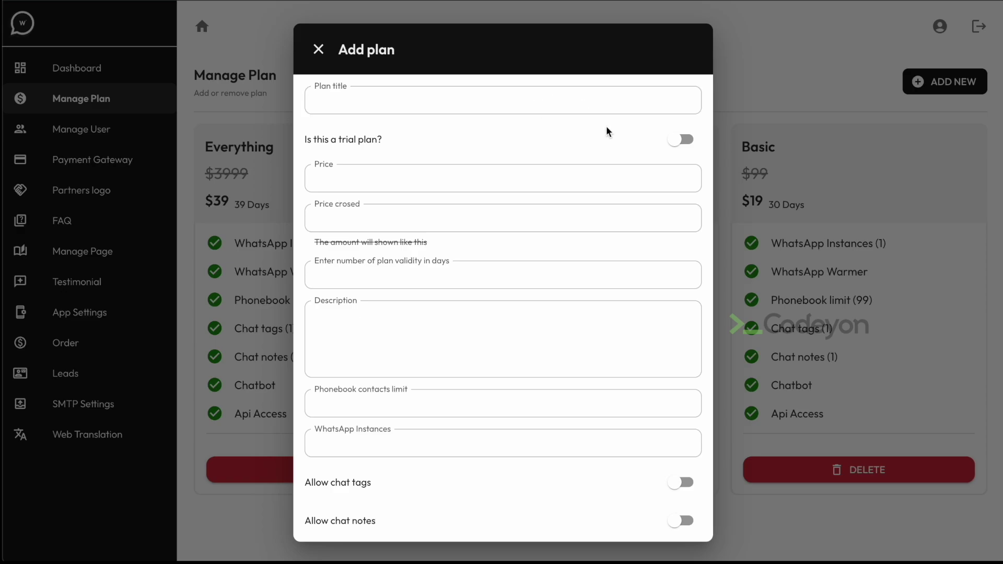
pyautogui.click(682, 142)
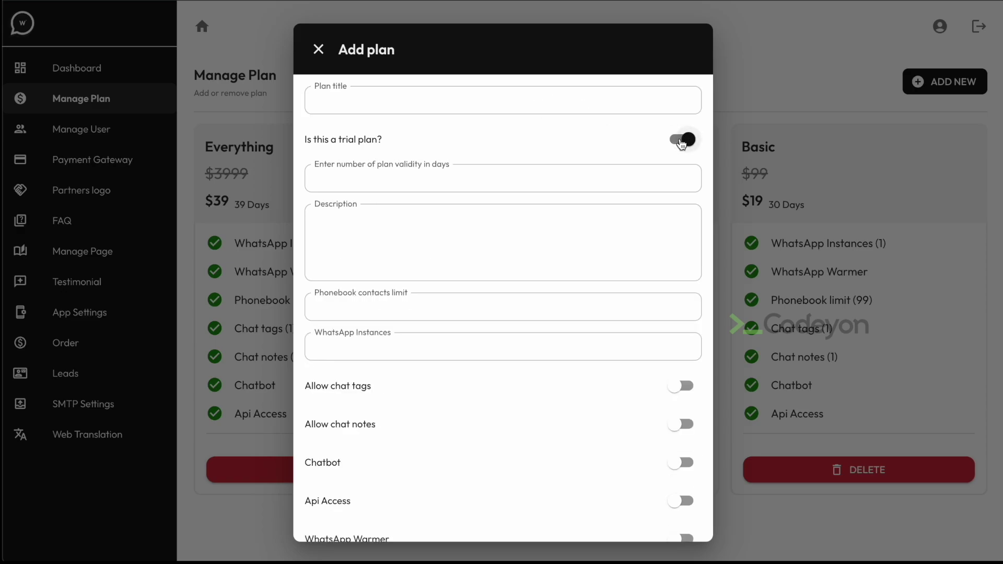
pyautogui.click(682, 140)
pyautogui.click(682, 140)
pyautogui.click(682, 140)
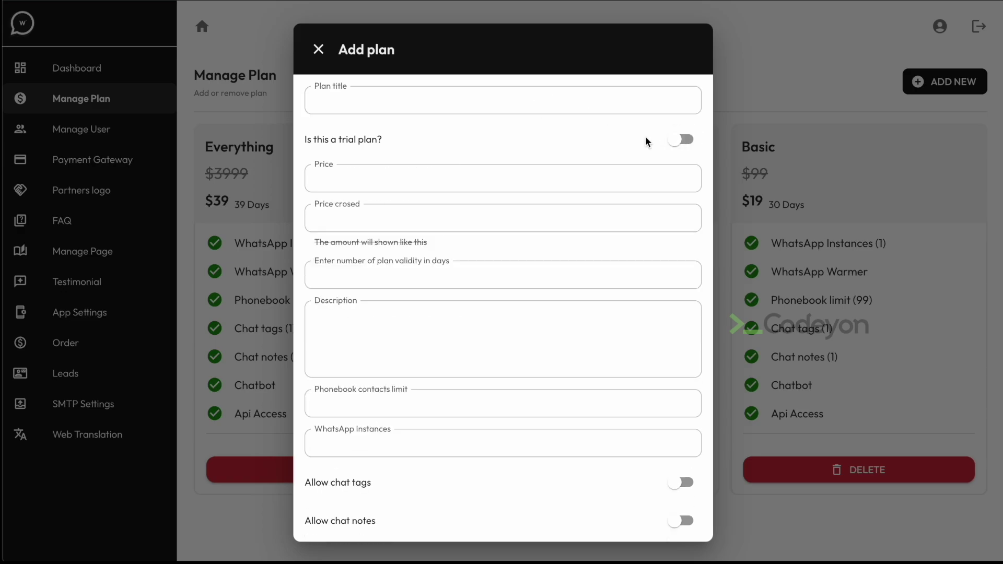
pyautogui.click(618, 179)
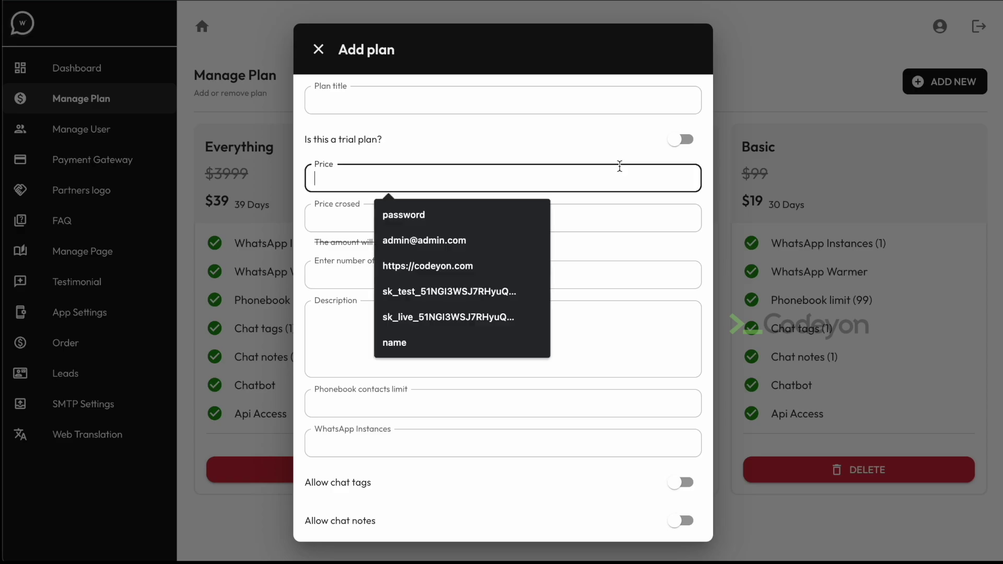
pyautogui.click(614, 217)
pyautogui.click(555, 104)
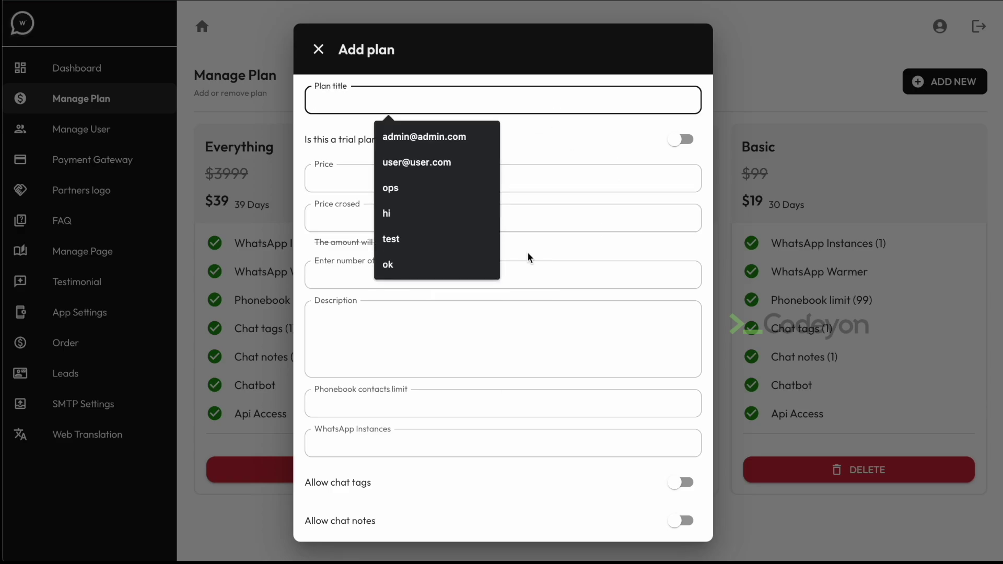
# Set the plan validity to 30 days and the WhatsApp Instances limit to 3.
pyautogui.click(526, 271)
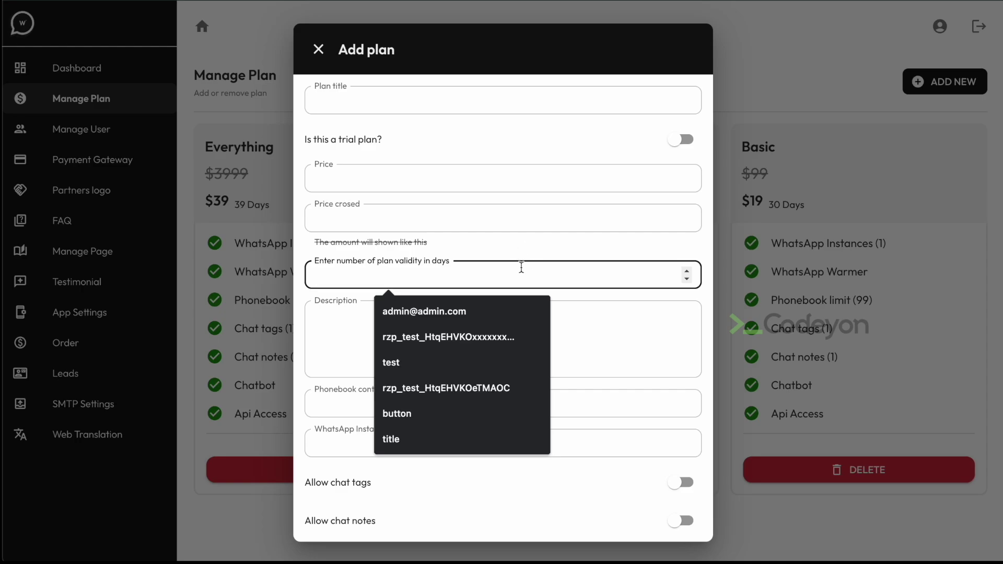
pyautogui.write('30')
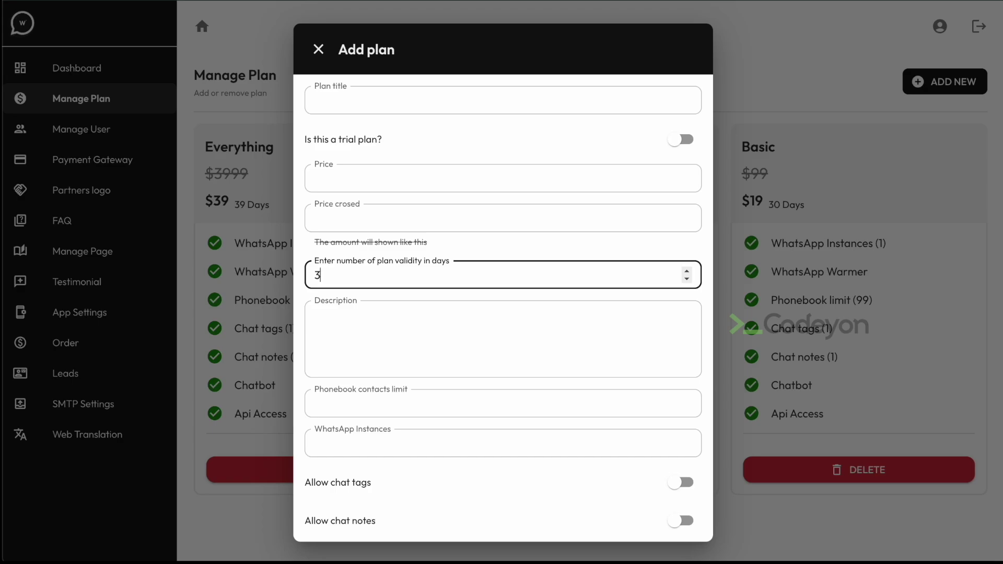
pyautogui.click(509, 336)
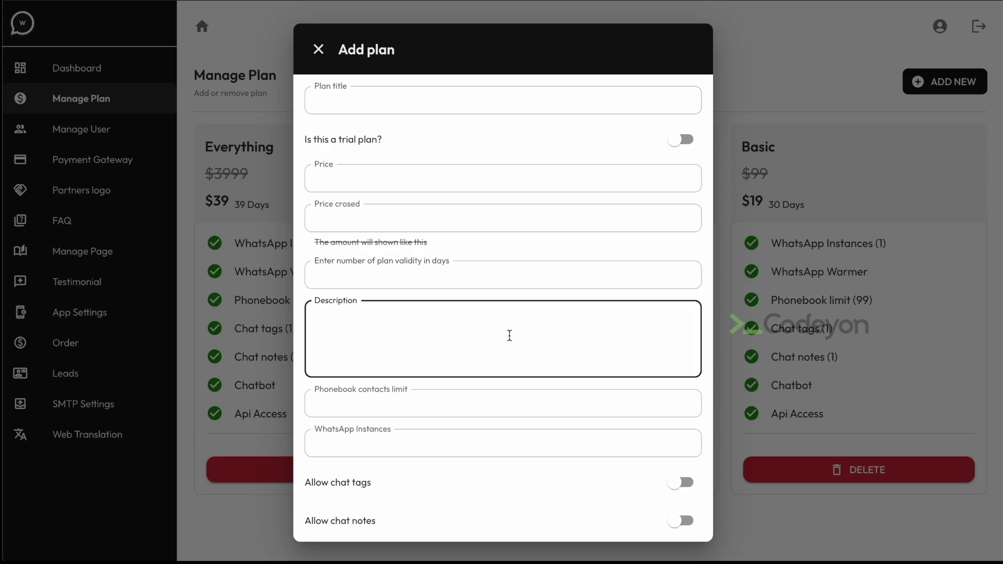
pyautogui.scroll(-1, 509, 336)
pyautogui.click(494, 346)
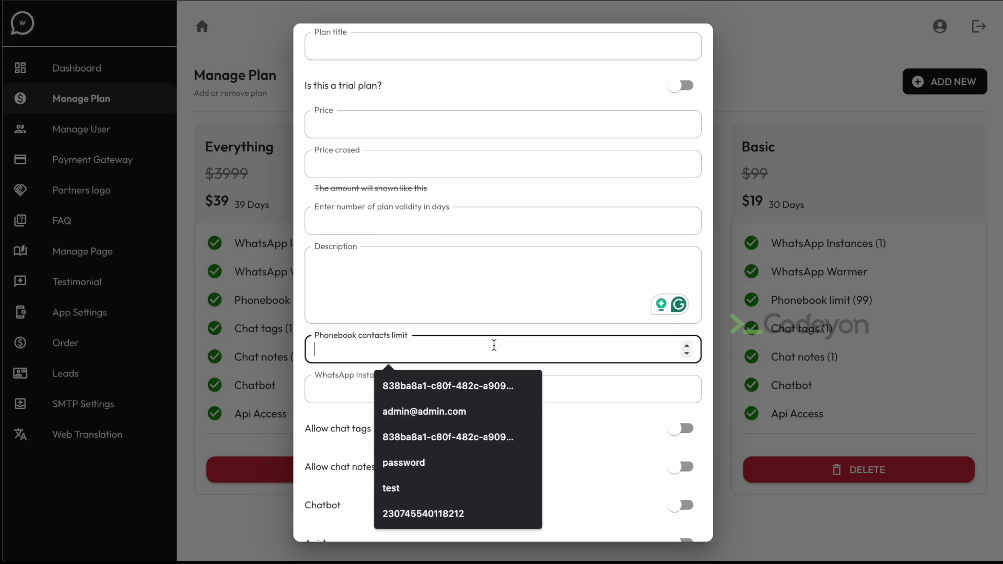
pyautogui.click(580, 390)
pyautogui.scroll(-3, 580, 390)
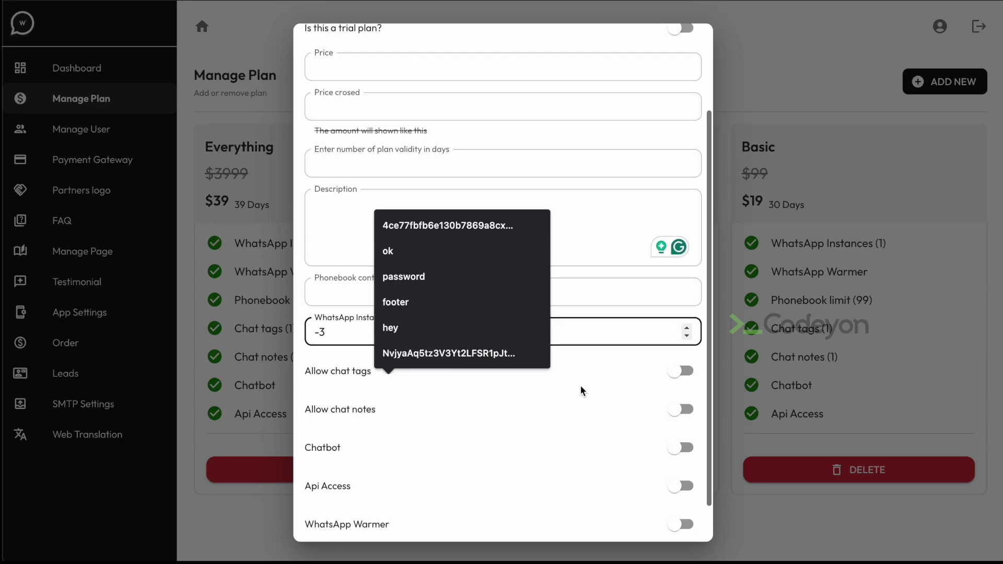
pyautogui.scroll(6, 646, 334)
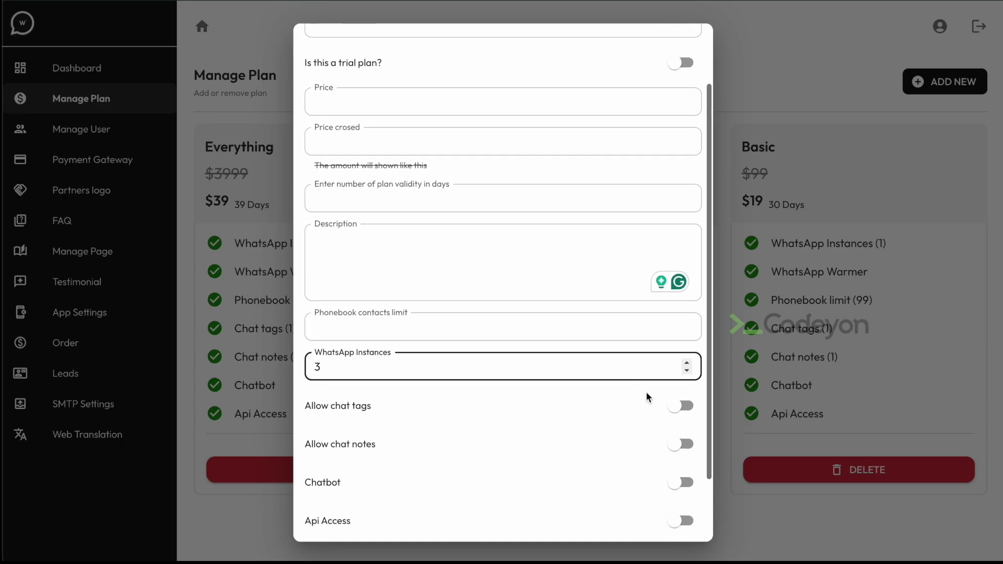
pyautogui.click(646, 402)
# Try the chat tags, chat notes, API access and WhatsApp Warmer switches, leaving them off.
pyautogui.scroll(-2, 683, 342)
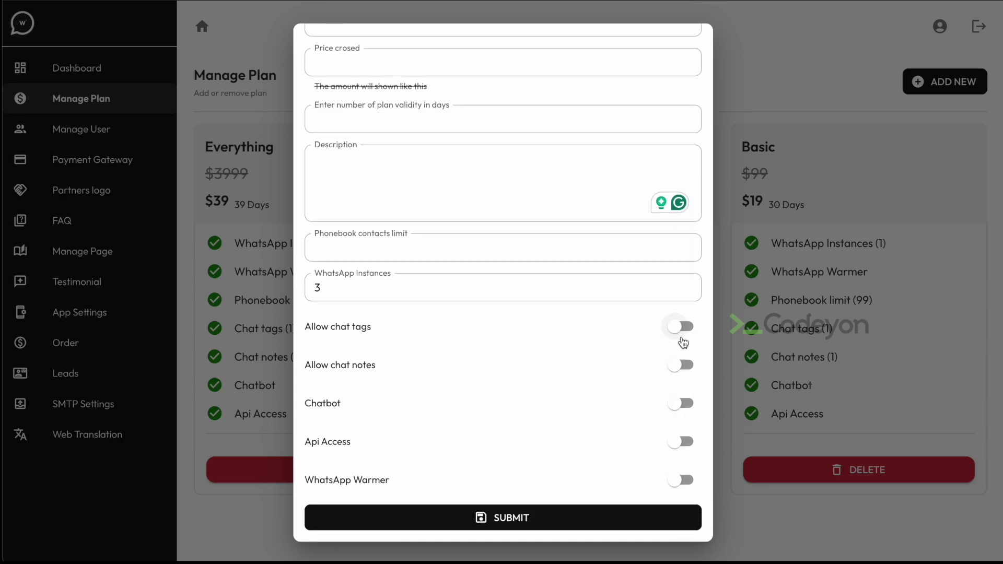
pyautogui.click(682, 342)
pyautogui.click(683, 341)
pyautogui.click(683, 366)
pyautogui.click(684, 366)
pyautogui.click(684, 446)
pyautogui.click(683, 445)
pyautogui.click(684, 475)
pyautogui.click(685, 475)
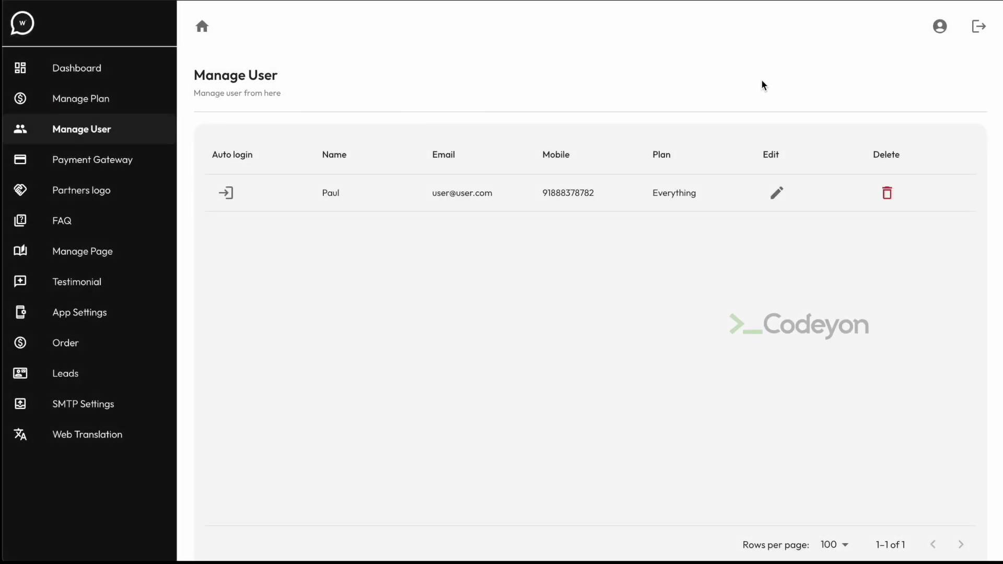
# Open and close the user's edit form on the Manage User page.
pyautogui.click(776, 199)
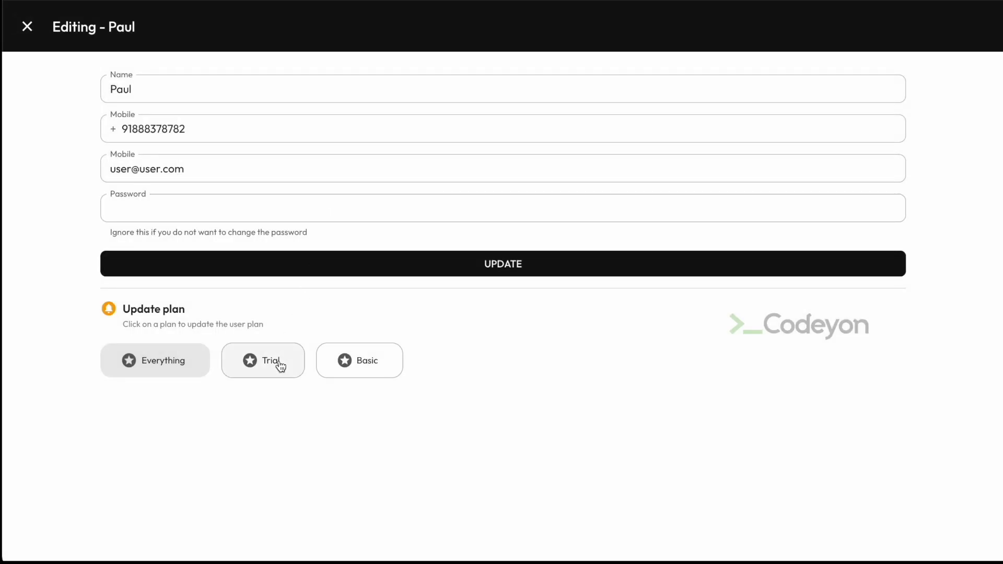
pyautogui.click(28, 27)
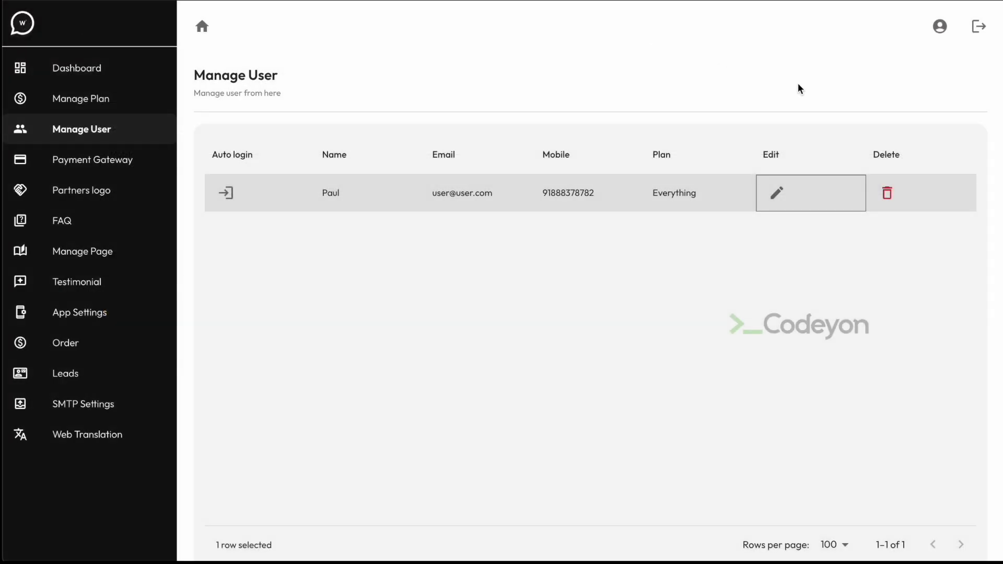
pyautogui.click(689, 90)
# In Payment Gateway settings, switch Offline Pay and Stripe off and back on.
pyautogui.click(131, 159)
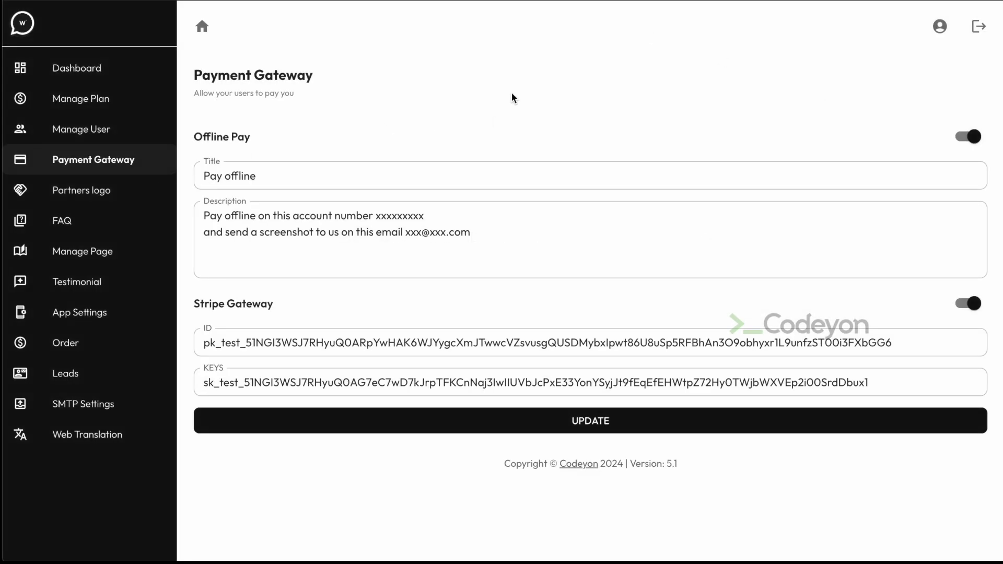
pyautogui.click(969, 136)
pyautogui.click(970, 137)
pyautogui.click(969, 313)
pyautogui.click(968, 313)
# Review the Partners logo section and landing page, cancelling a logo deletion and a logo upload.
pyautogui.click(113, 198)
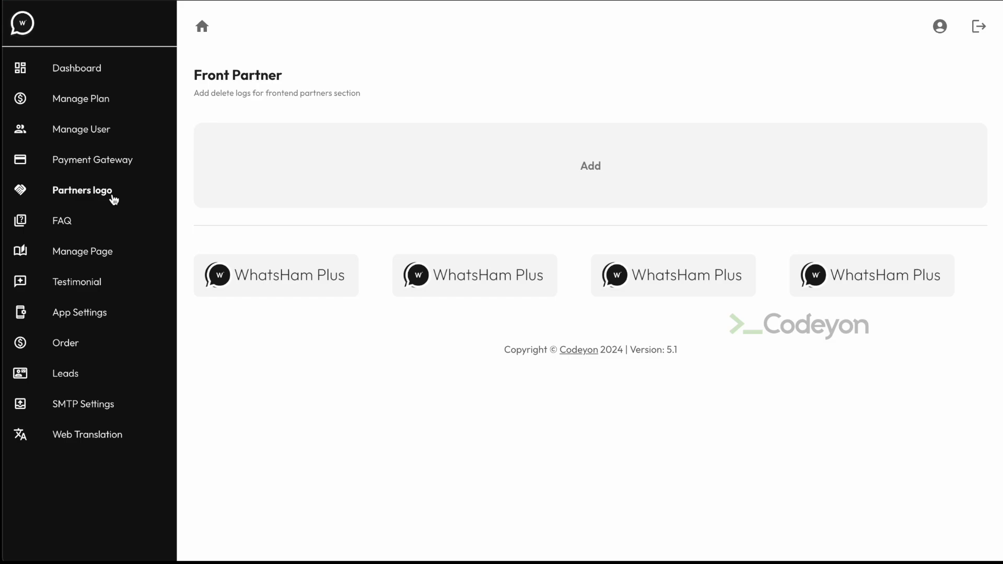
pyautogui.click(204, 28)
pyautogui.scroll(-8, 209, 218)
pyautogui.moveTo(212, 220); pyautogui.dragTo(609, 242)
pyautogui.click(635, 243)
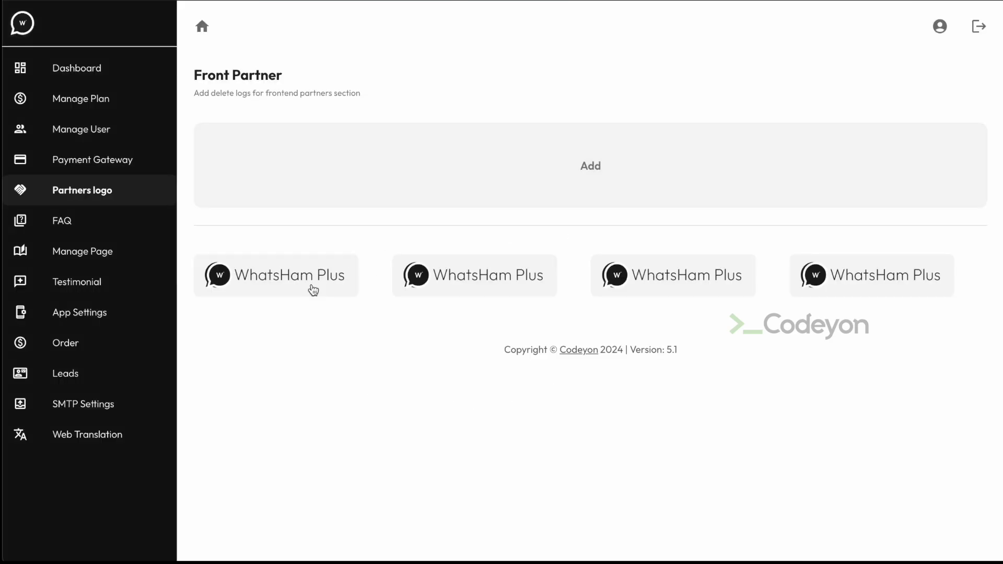
pyautogui.click(312, 288)
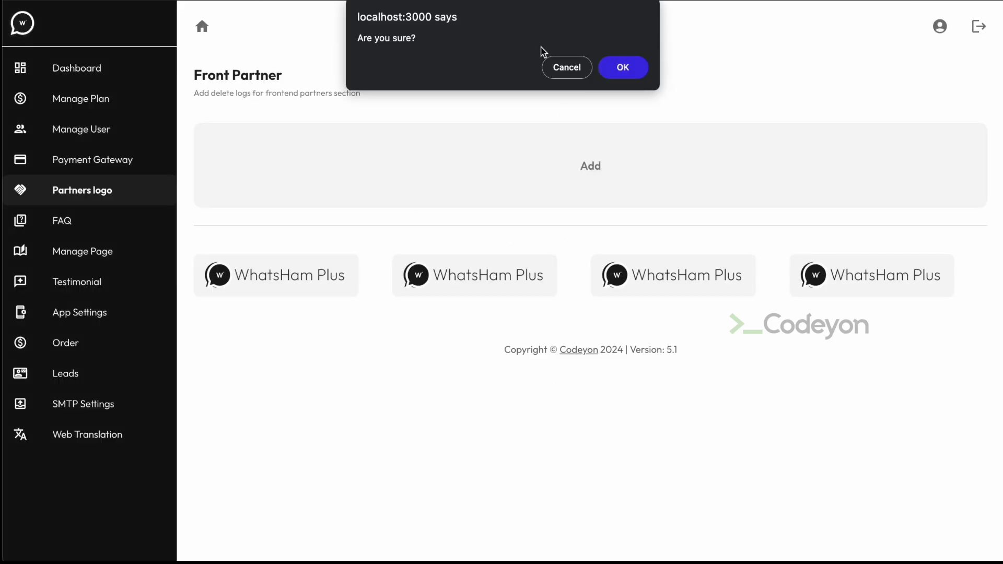
pyautogui.click(562, 69)
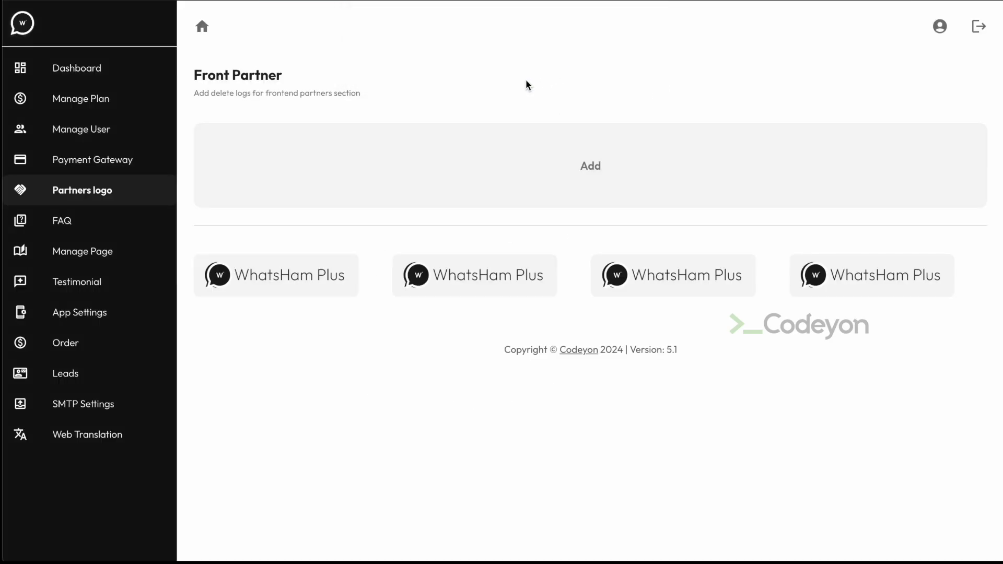
pyautogui.click(514, 167)
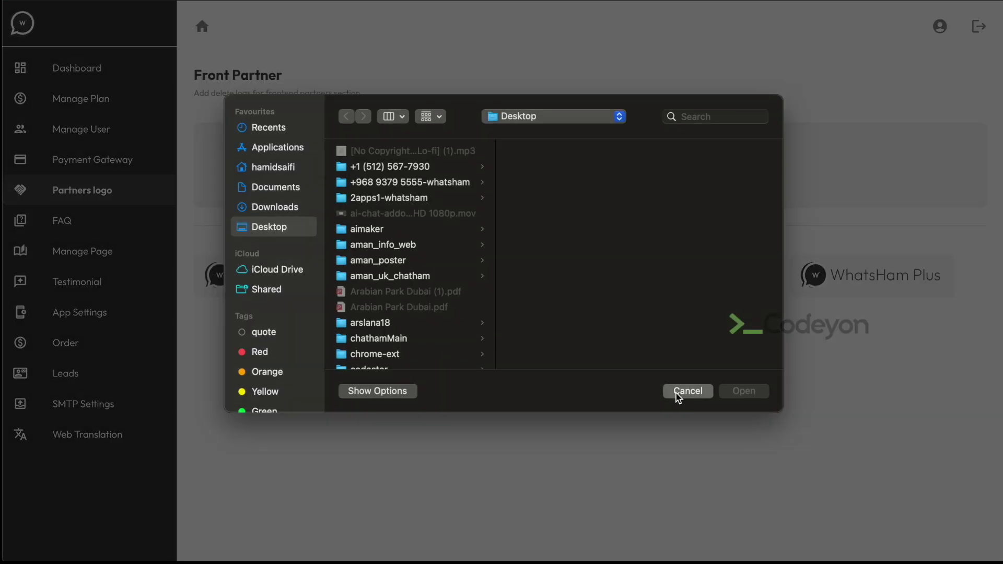
pyautogui.click(676, 391)
# View FAQ and Manage Page, opening and closing the Privacy policy and Terms & Conditions editors.
pyautogui.click(109, 232)
pyautogui.scroll(-2, 508, 109)
pyautogui.click(127, 255)
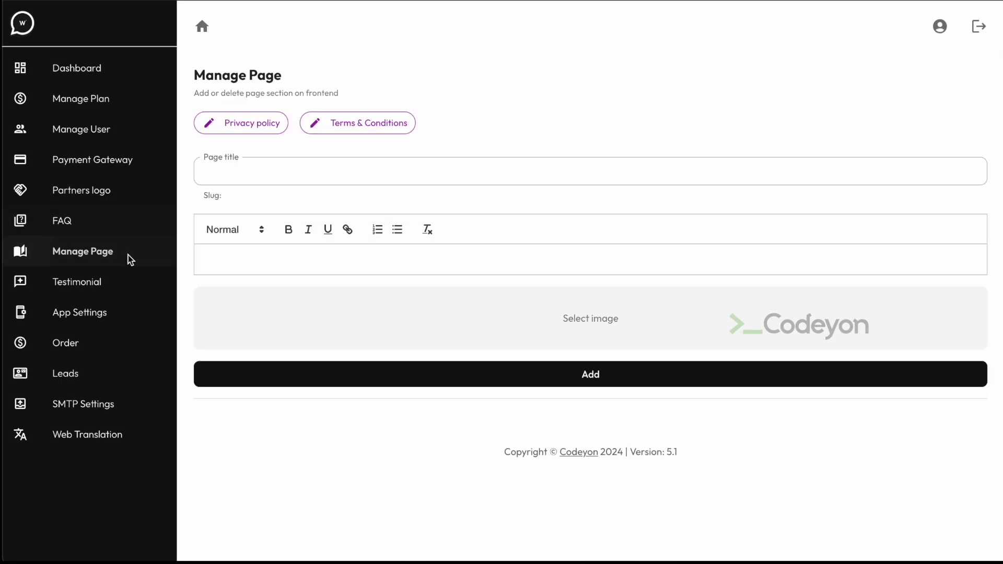
pyautogui.click(222, 130)
pyautogui.click(365, 85)
pyautogui.click(316, 125)
pyautogui.click(439, 80)
pyautogui.scroll(-3, 454, 165)
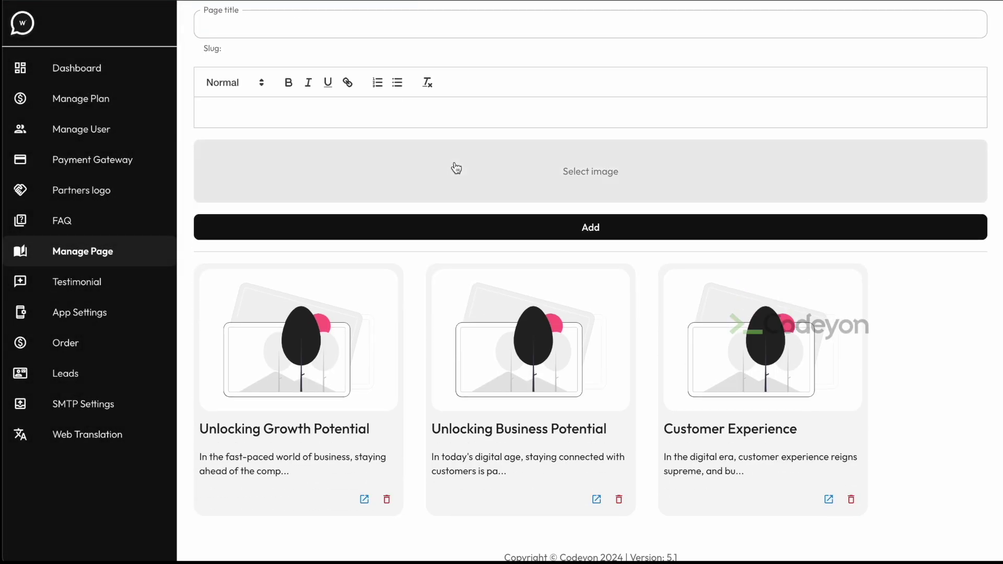
pyautogui.scroll(3, 457, 167)
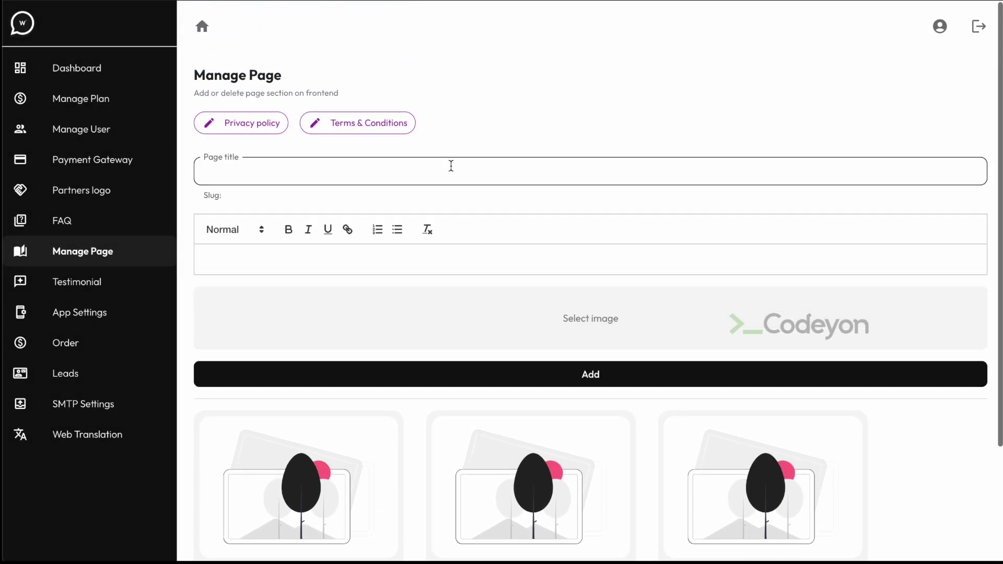
pyautogui.click(540, 385)
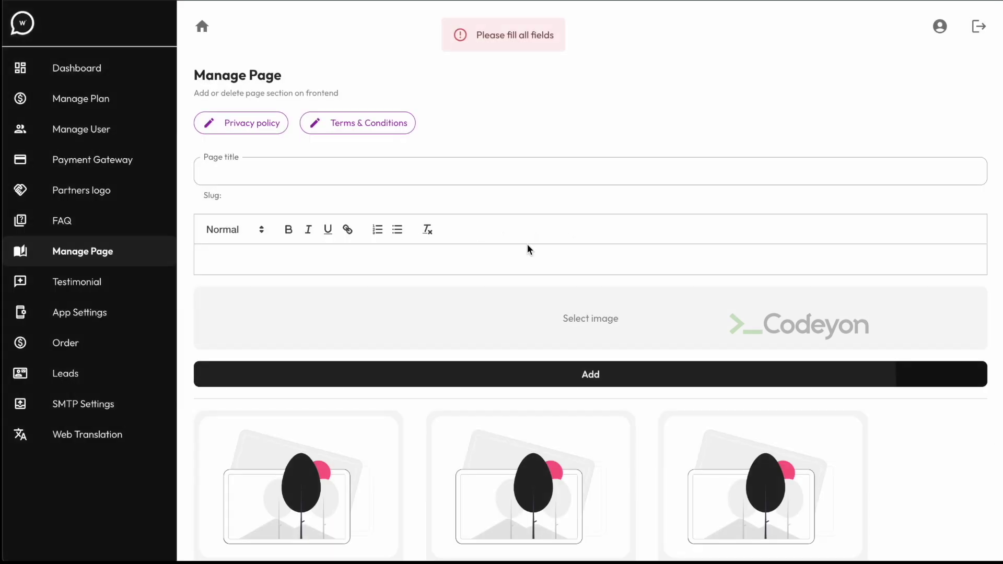
# In Testimonials, cancel deleting the first testimonial and try adding one with empty fields.
pyautogui.click(97, 289)
pyautogui.scroll(-5, 432, 99)
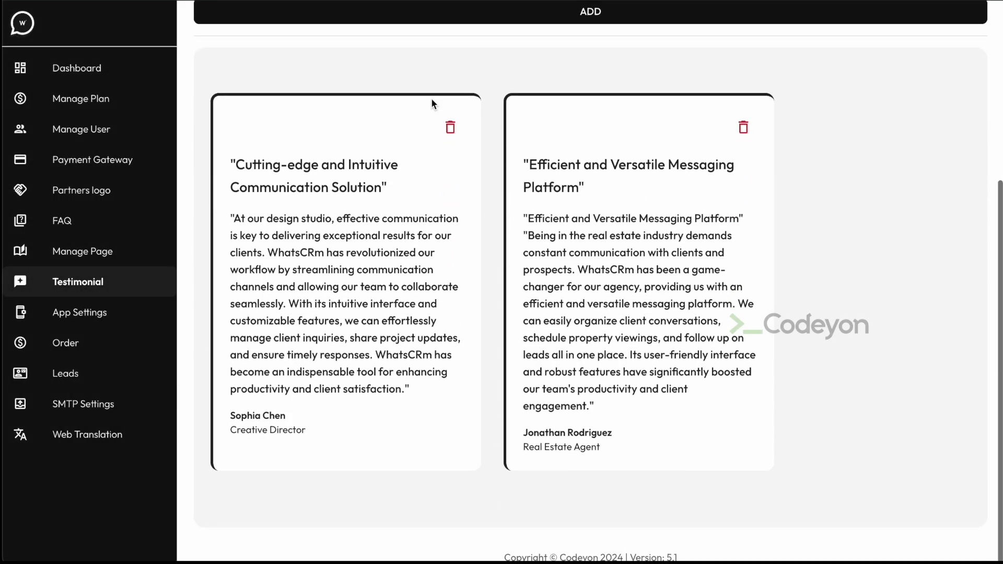
pyautogui.scroll(5, 432, 99)
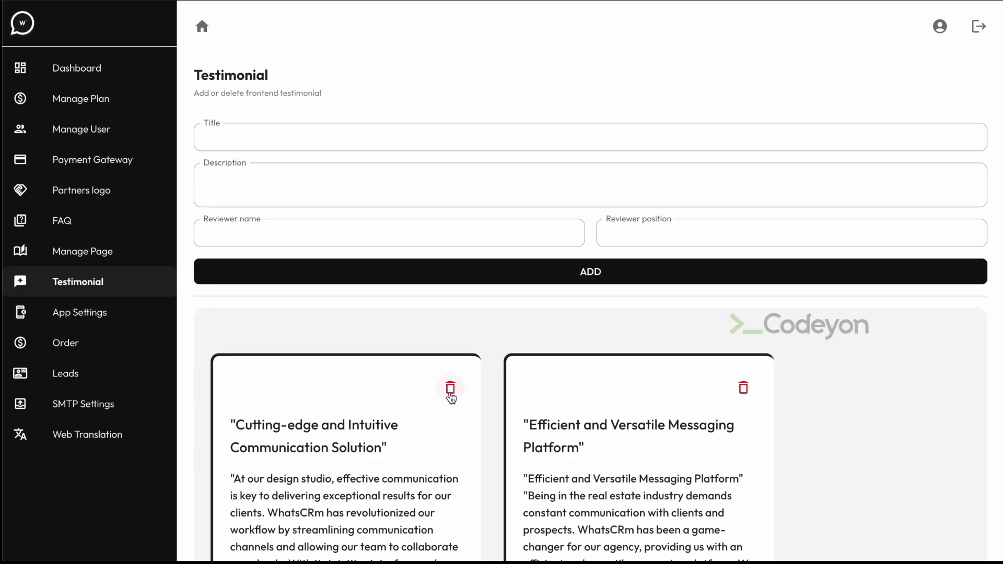
pyautogui.click(450, 393)
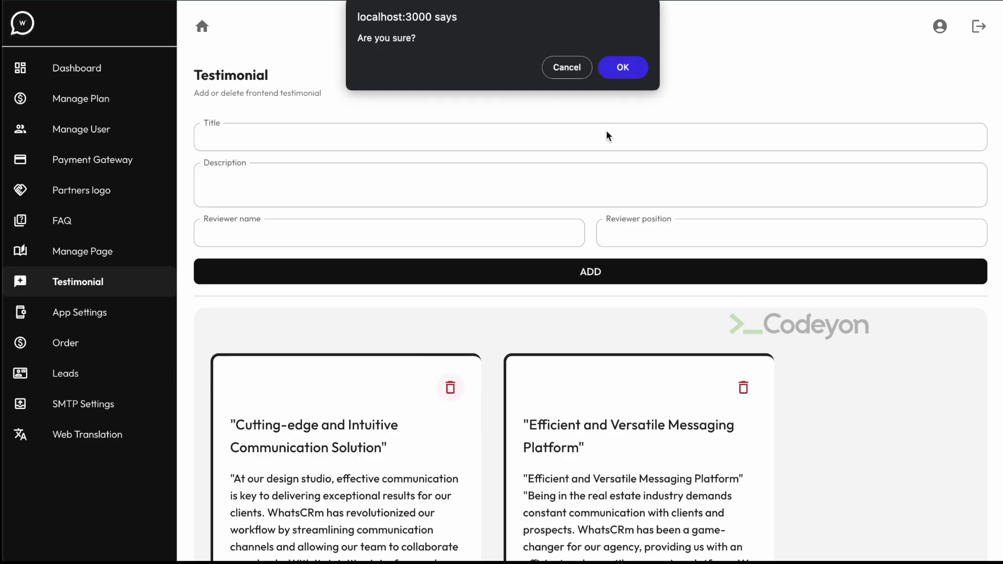
pyautogui.click(565, 73)
pyautogui.click(479, 271)
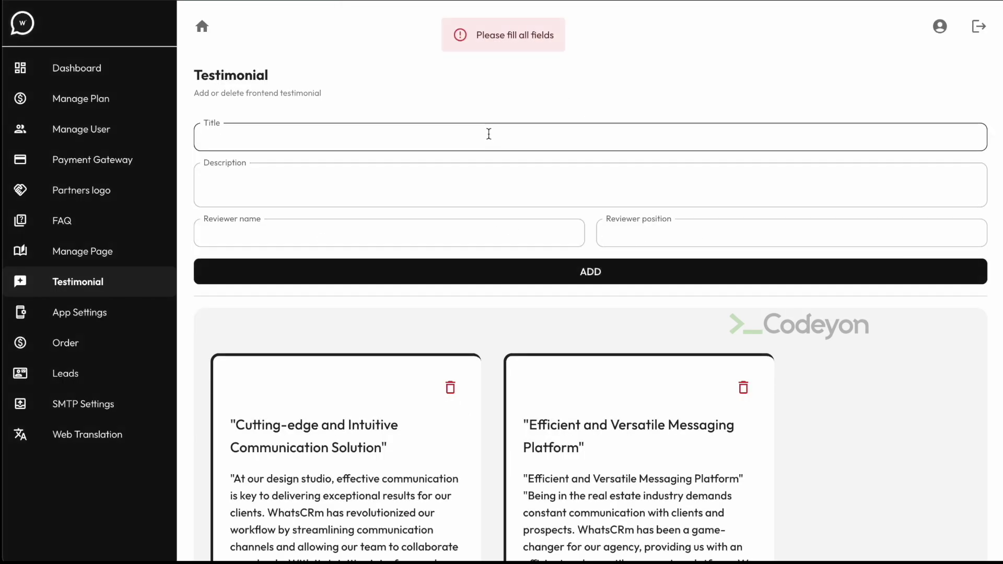
pyautogui.click(122, 312)
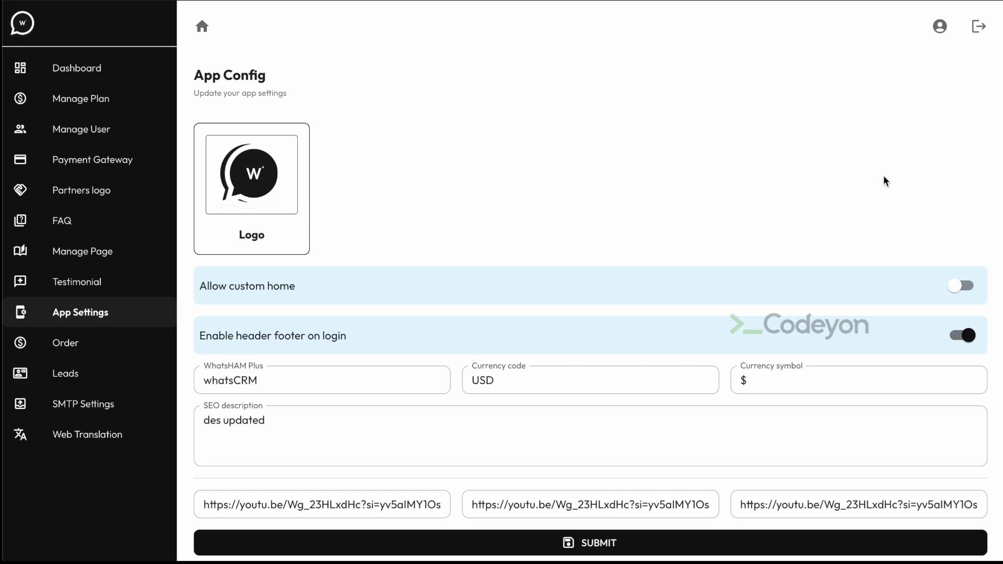
pyautogui.scroll(-1, 884, 177)
pyautogui.click(958, 256)
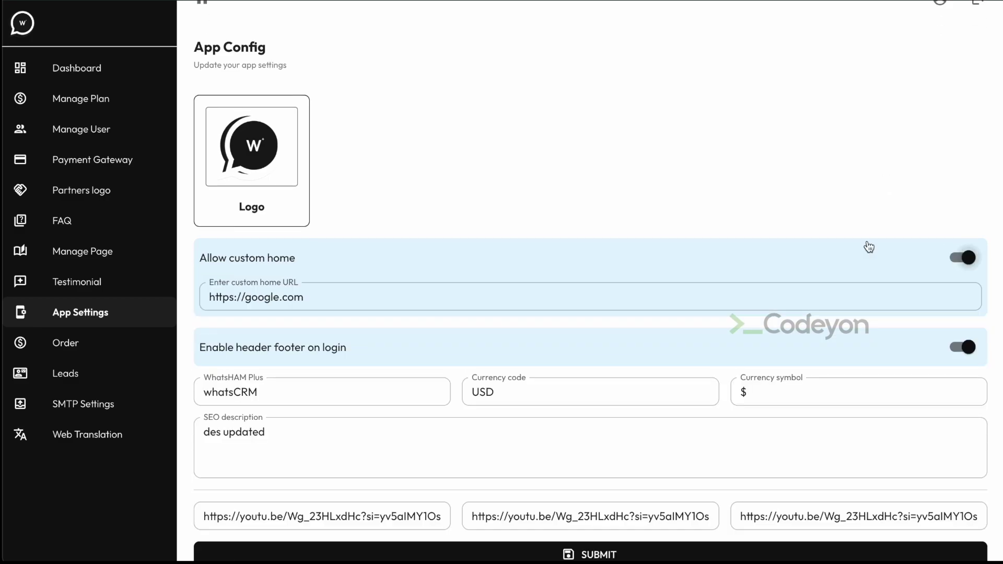
pyautogui.moveTo(302, 261); pyautogui.dragTo(207, 260)
pyautogui.click(225, 259)
pyautogui.click(967, 257)
pyautogui.click(966, 257)
pyautogui.moveTo(324, 304); pyautogui.dragTo(181, 308)
pyautogui.click(512, 191)
# Switch off Enable header footer on login.
pyautogui.scroll(-1, 620, 186)
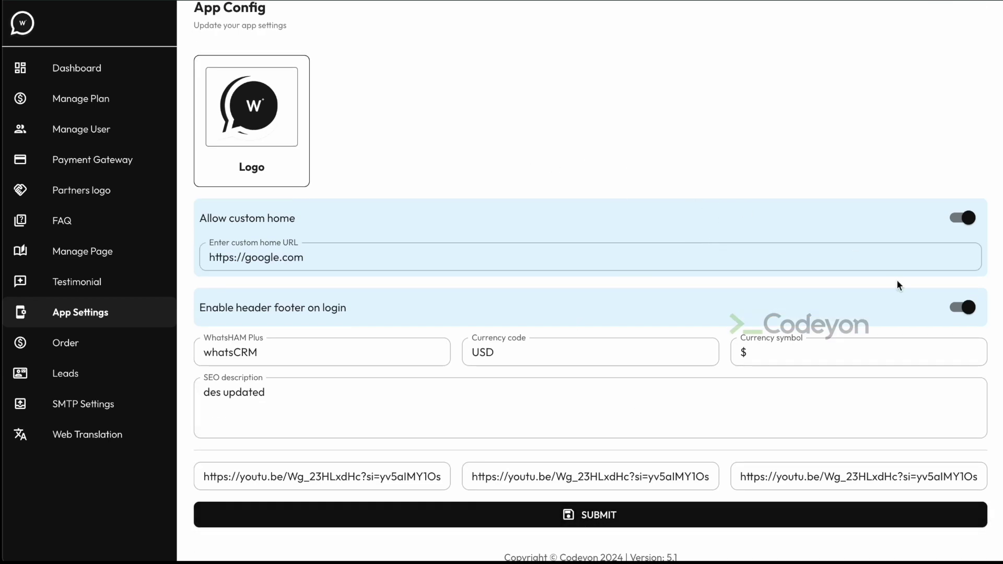
pyautogui.click(967, 308)
pyautogui.click(966, 309)
pyautogui.click(964, 310)
pyautogui.click(965, 310)
pyautogui.click(965, 310)
# Look over the app name whatsCRM, currency code, currency symbol and SEO description fields unchanged.
pyautogui.click(284, 350)
pyautogui.doubleClick(284, 350)
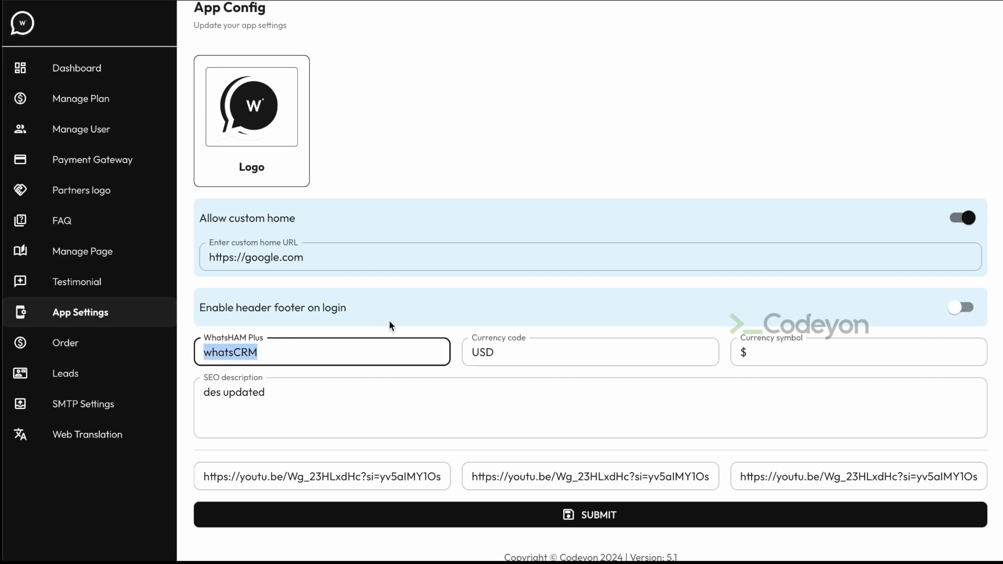
pyautogui.click(494, 351)
pyautogui.click(762, 354)
pyautogui.click(663, 413)
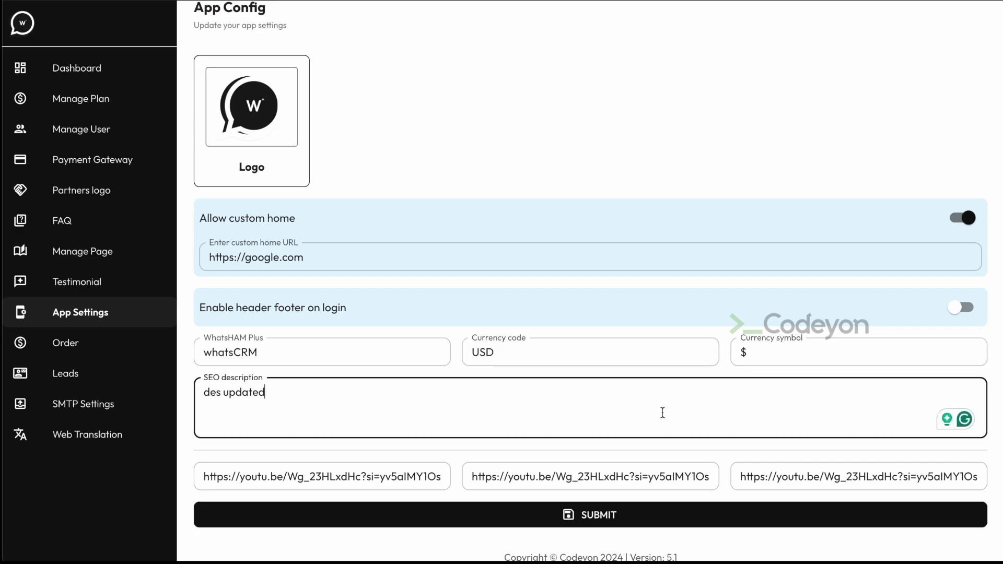
pyautogui.click(474, 153)
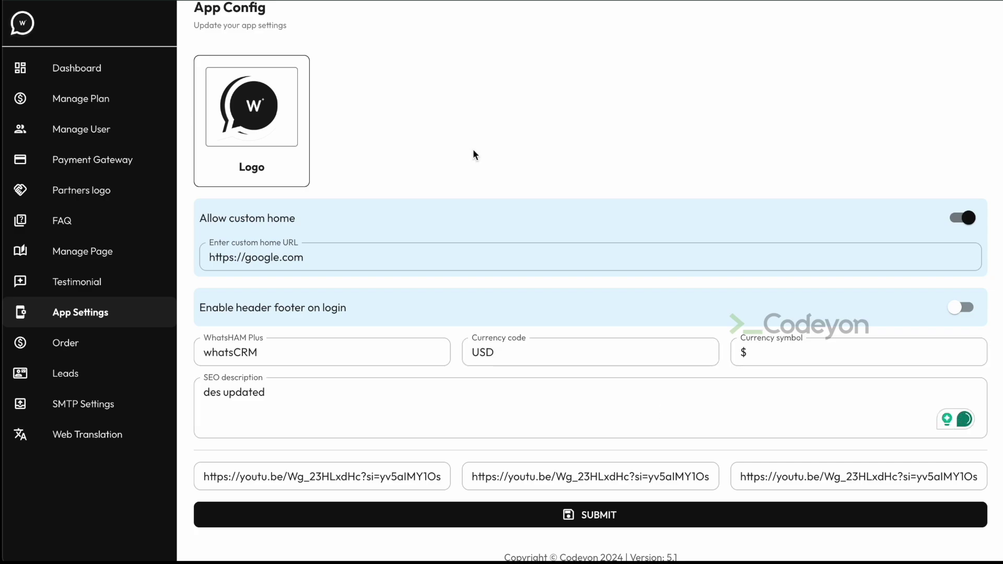
# Check the orders list, open Leads, and compare it with the public Contact Us page.
pyautogui.click(96, 352)
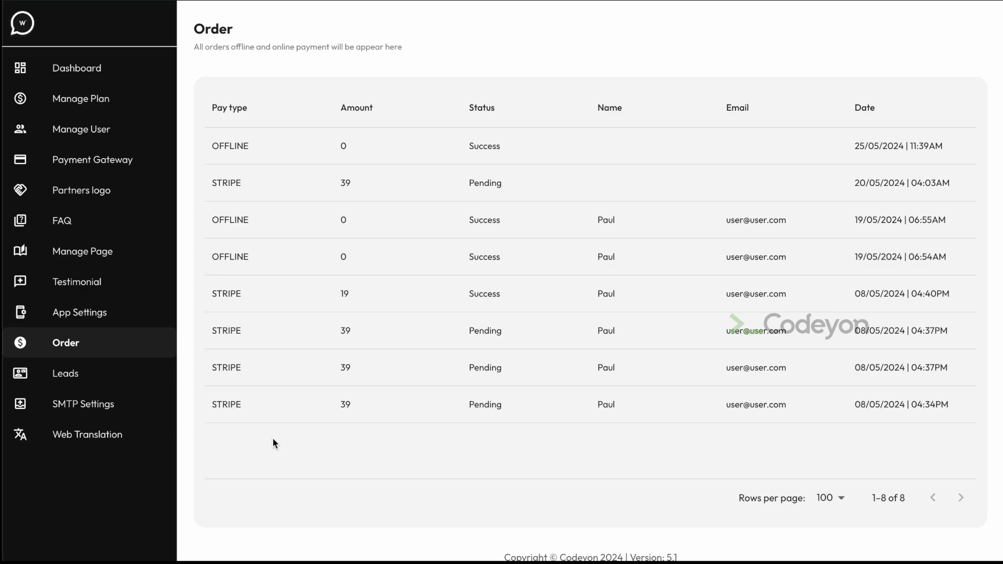
pyautogui.click(315, 363)
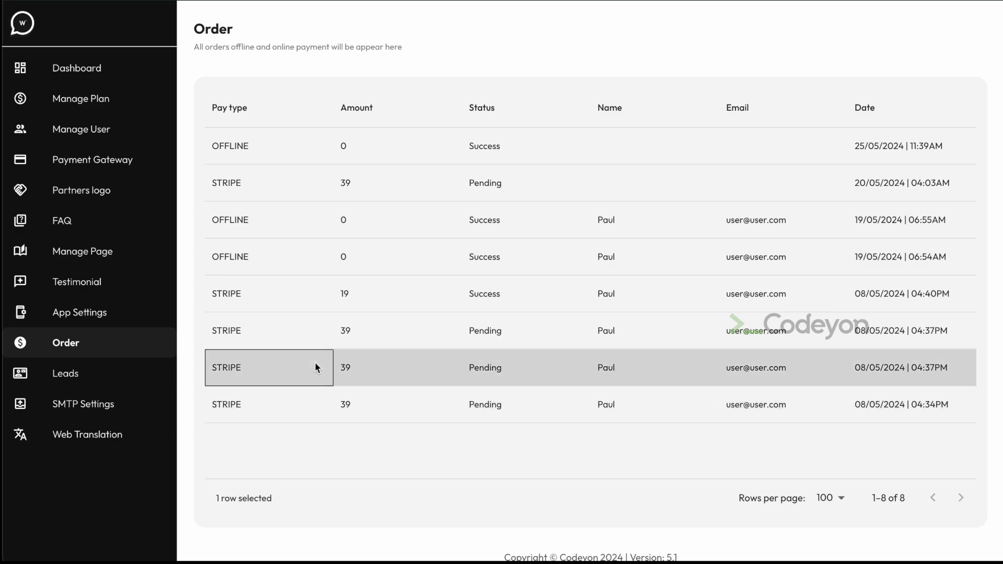
pyautogui.click(101, 376)
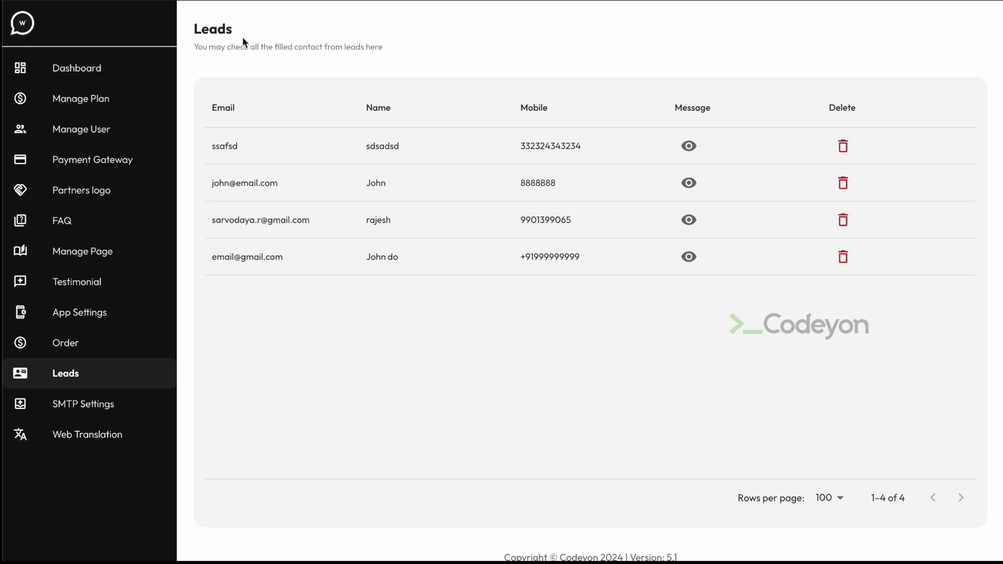
pyautogui.click(202, 29)
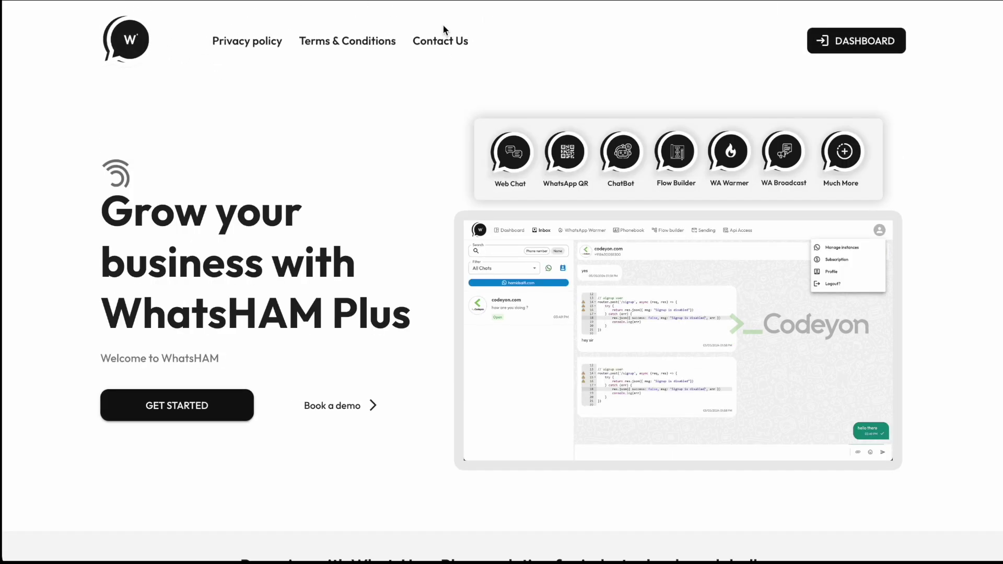
pyautogui.click(442, 37)
pyautogui.scroll(-7, 433, 128)
pyautogui.scroll(7, 434, 128)
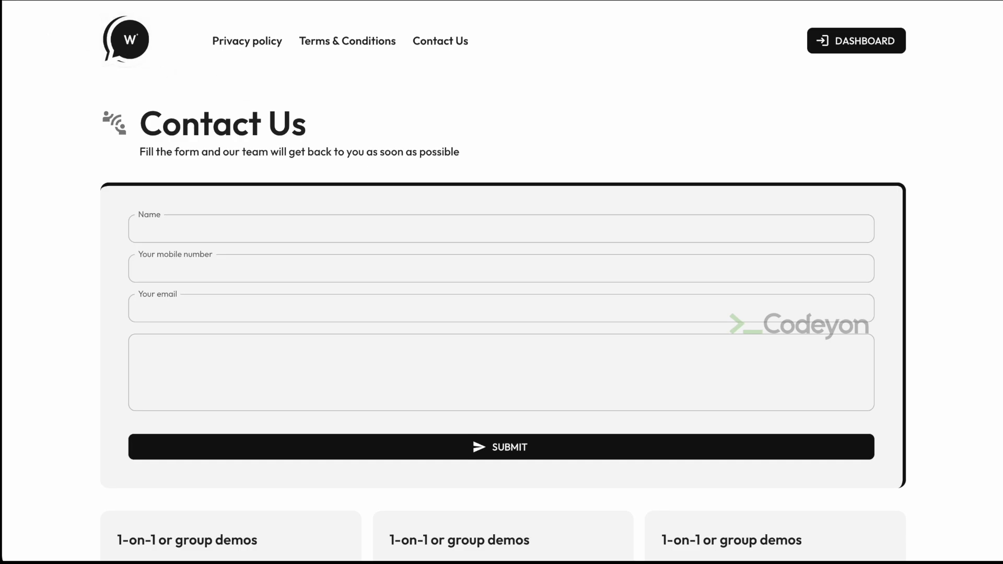
pyautogui.hotkey('alt', 'Left')
pyautogui.hotkey('alt', 'Left')
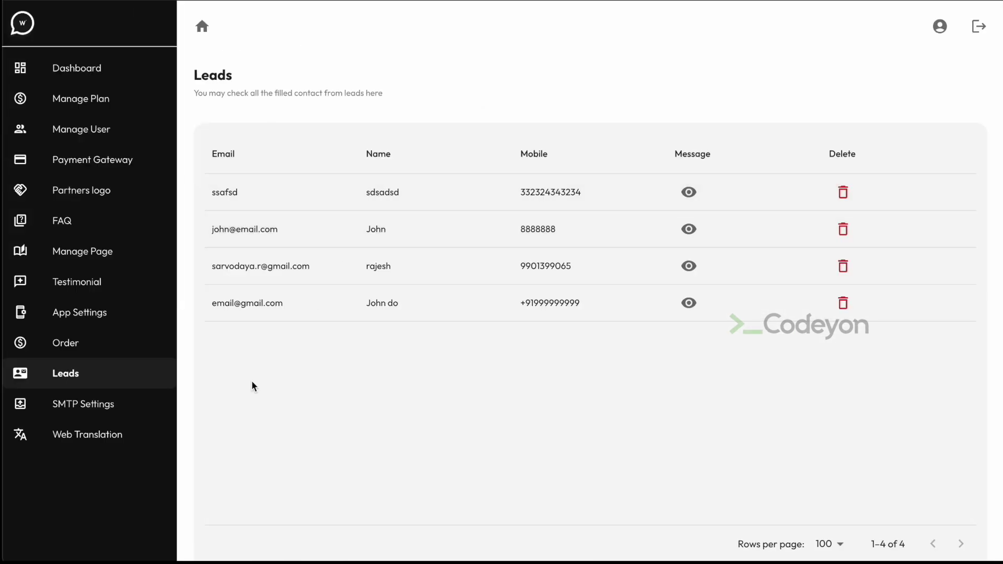
# Read the first lead's message, then cancel its deletion so all four leads remain.
pyautogui.click(685, 192)
pyautogui.click(732, 103)
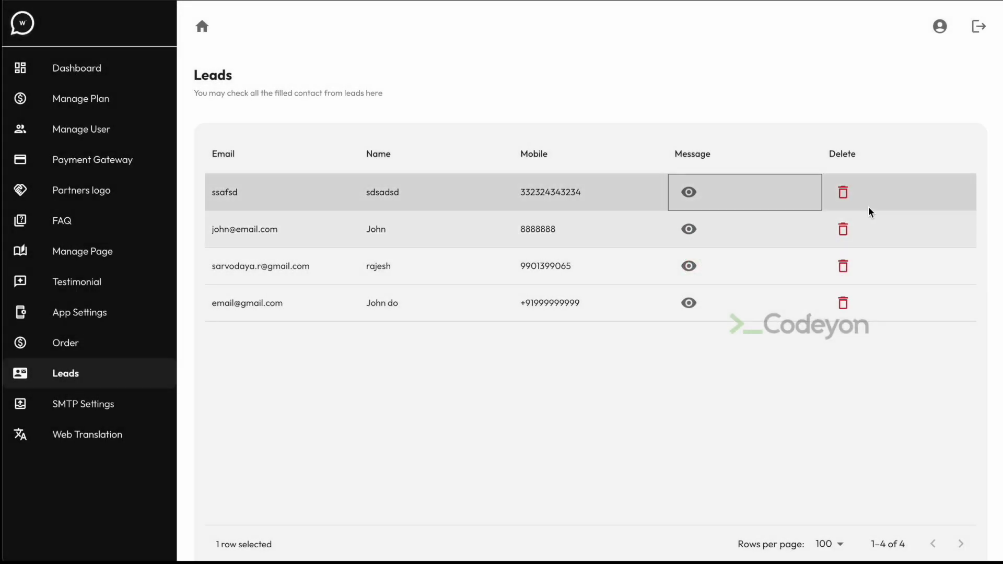
pyautogui.click(843, 192)
pyautogui.click(572, 68)
# Pass through SMTP Settings to Web Translation, opening and dismissing the new language form.
pyautogui.click(111, 418)
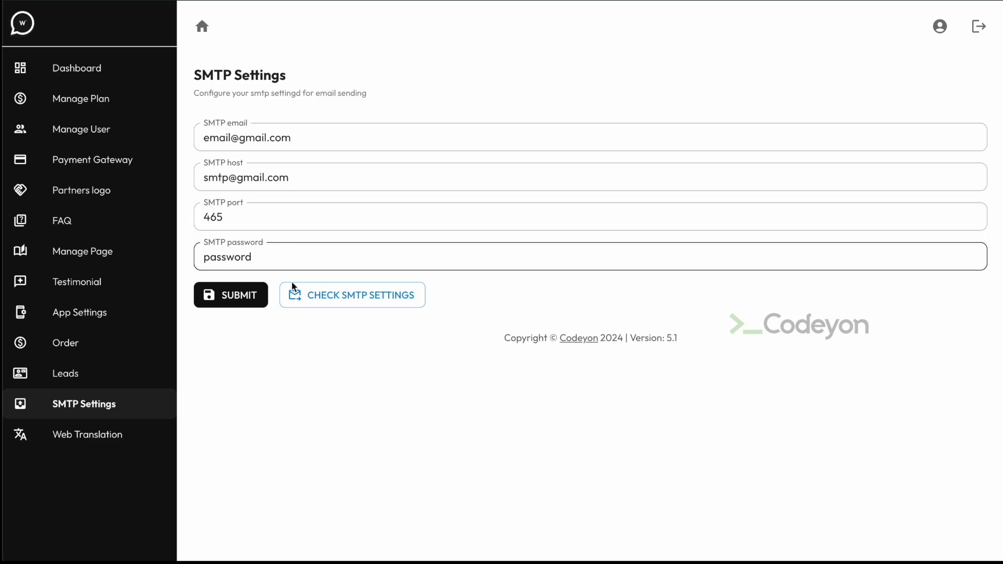
pyautogui.click(152, 436)
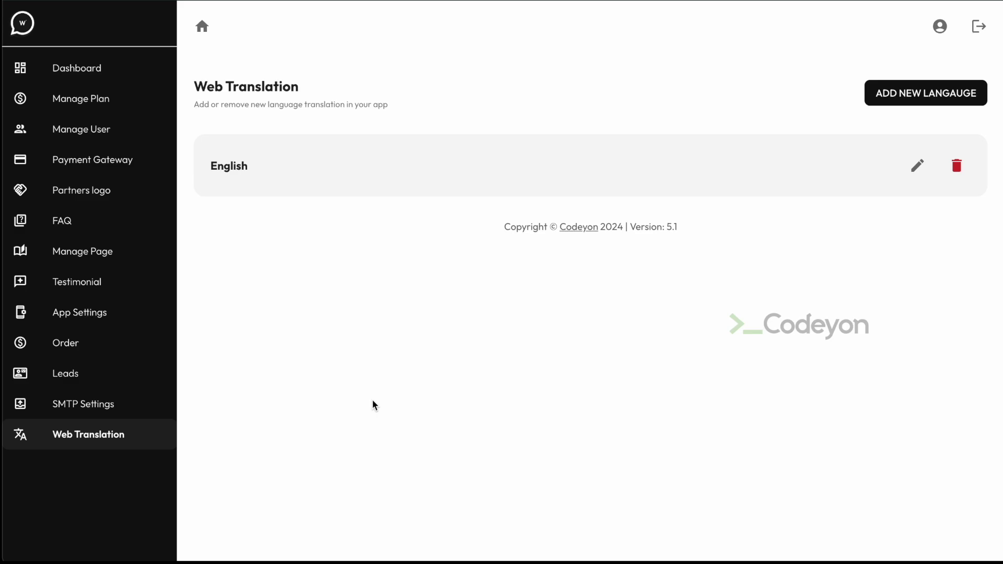
pyautogui.click(936, 91)
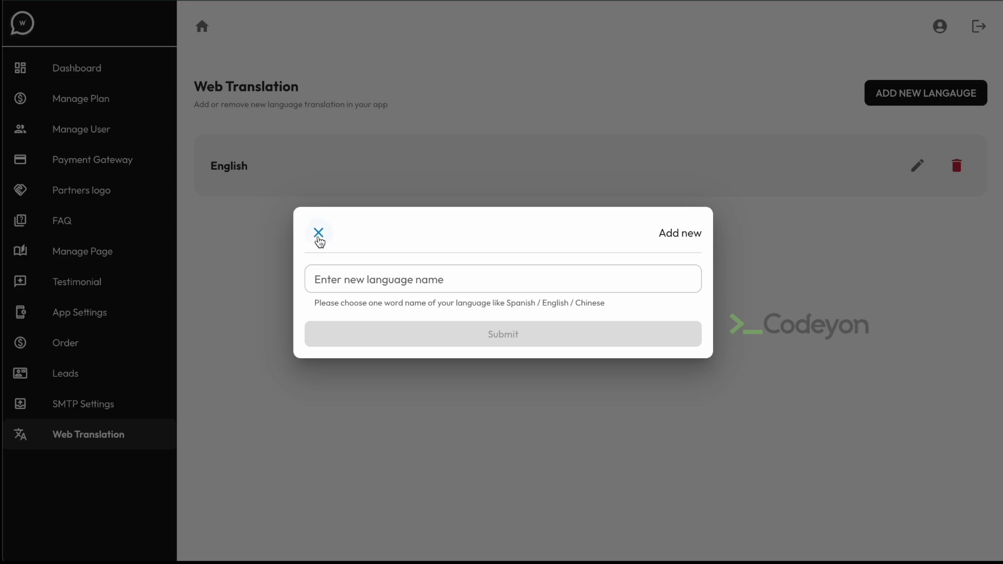
pyautogui.click(319, 233)
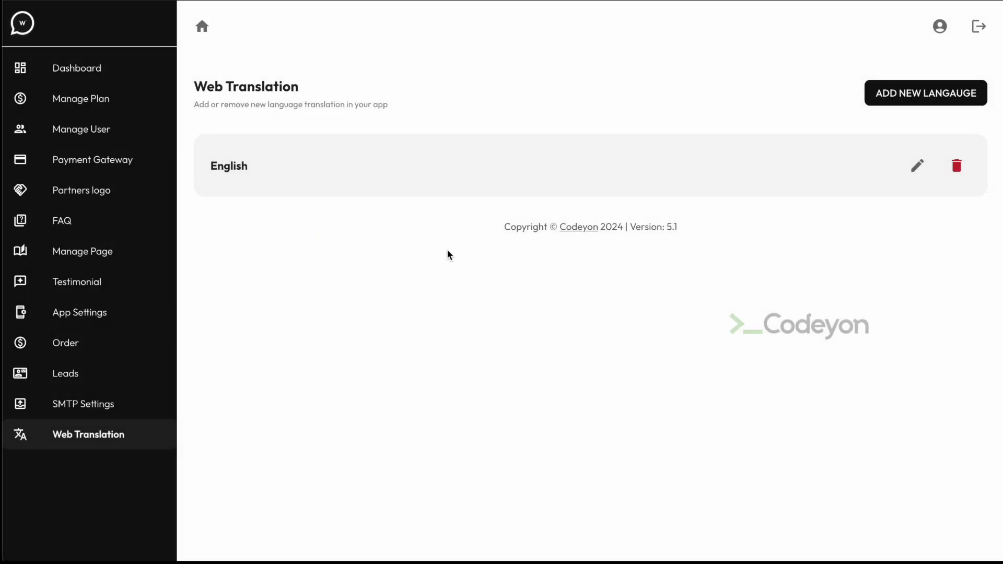